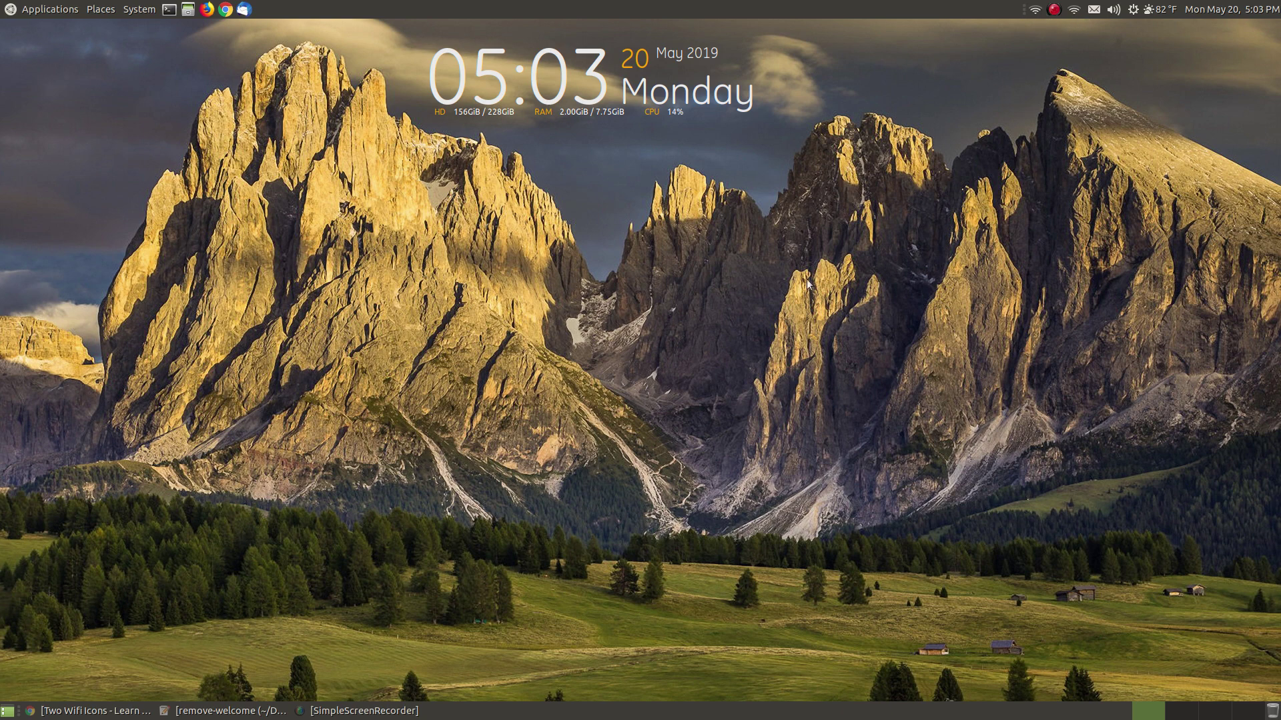
Review the article on fixing two Wifi icons, including its autostart folder section, and minimise the browser.
{"action": "left_click", "coordinate": [93, 709]}
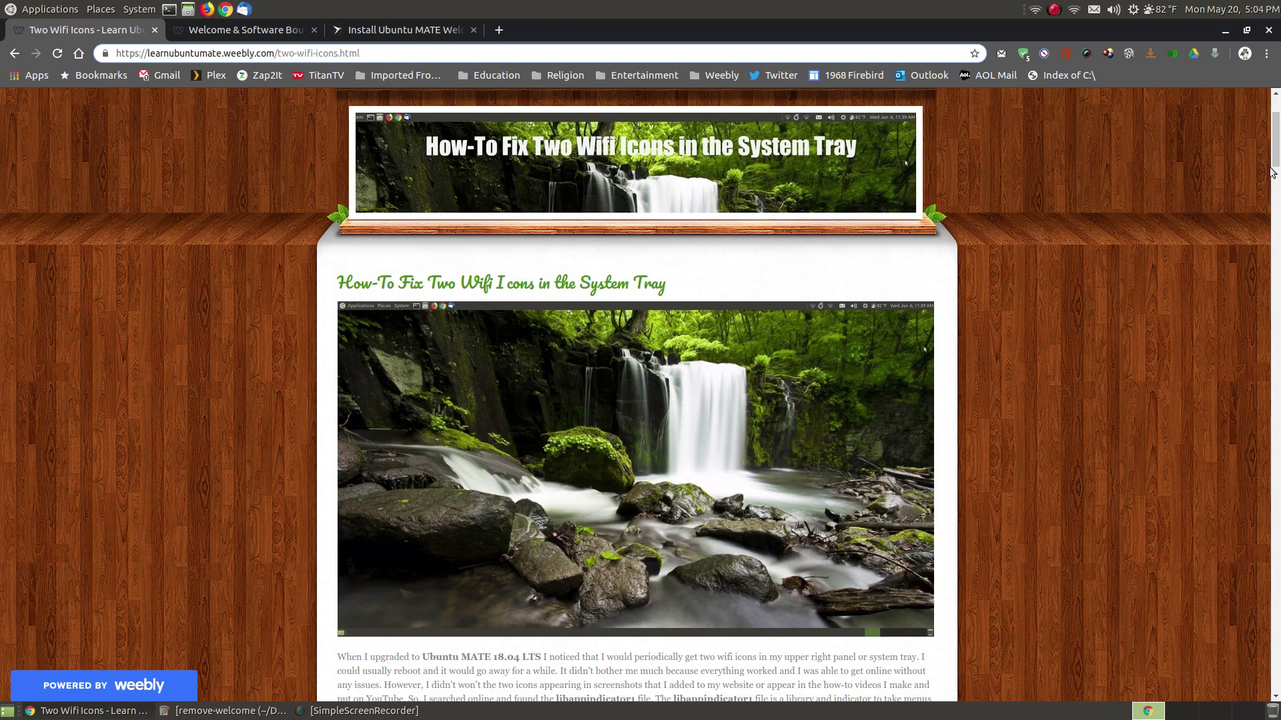
{"action": "left_click_drag", "start_coordinate": [1276, 148], "coordinate": [1278, 417]}
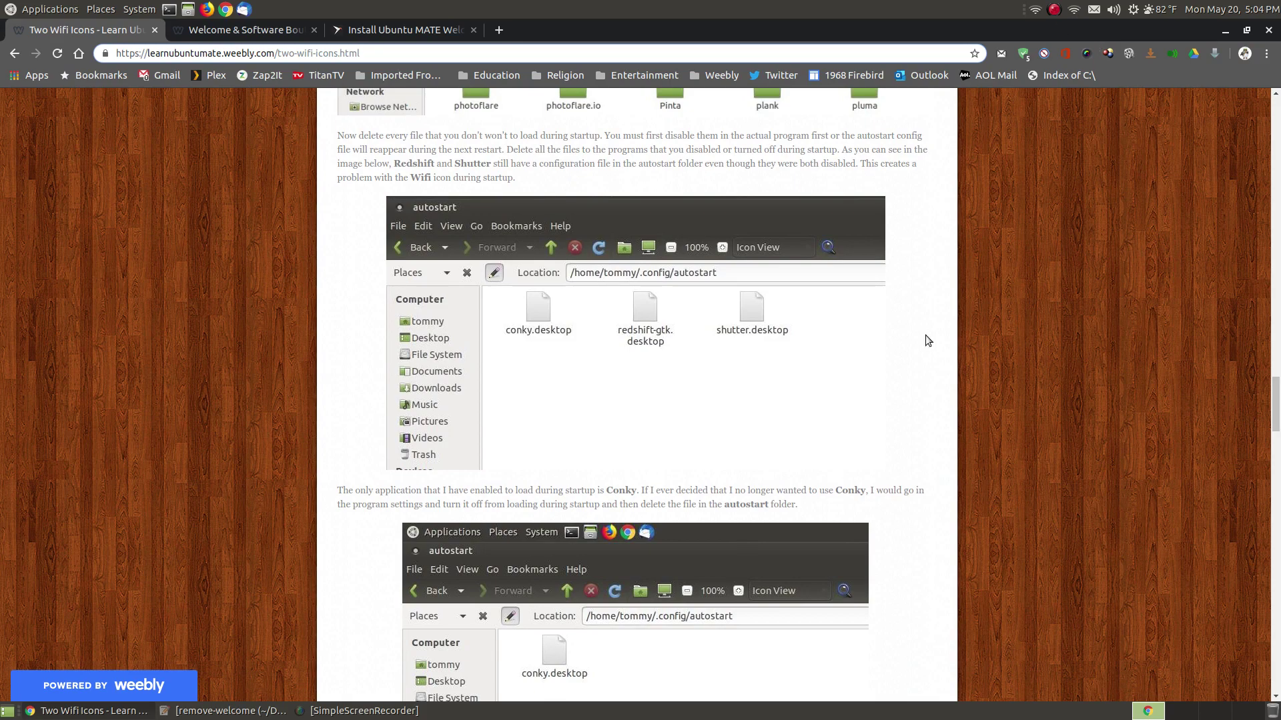
{"action": "left_click_drag", "start_coordinate": [1276, 403], "coordinate": [1275, 148]}
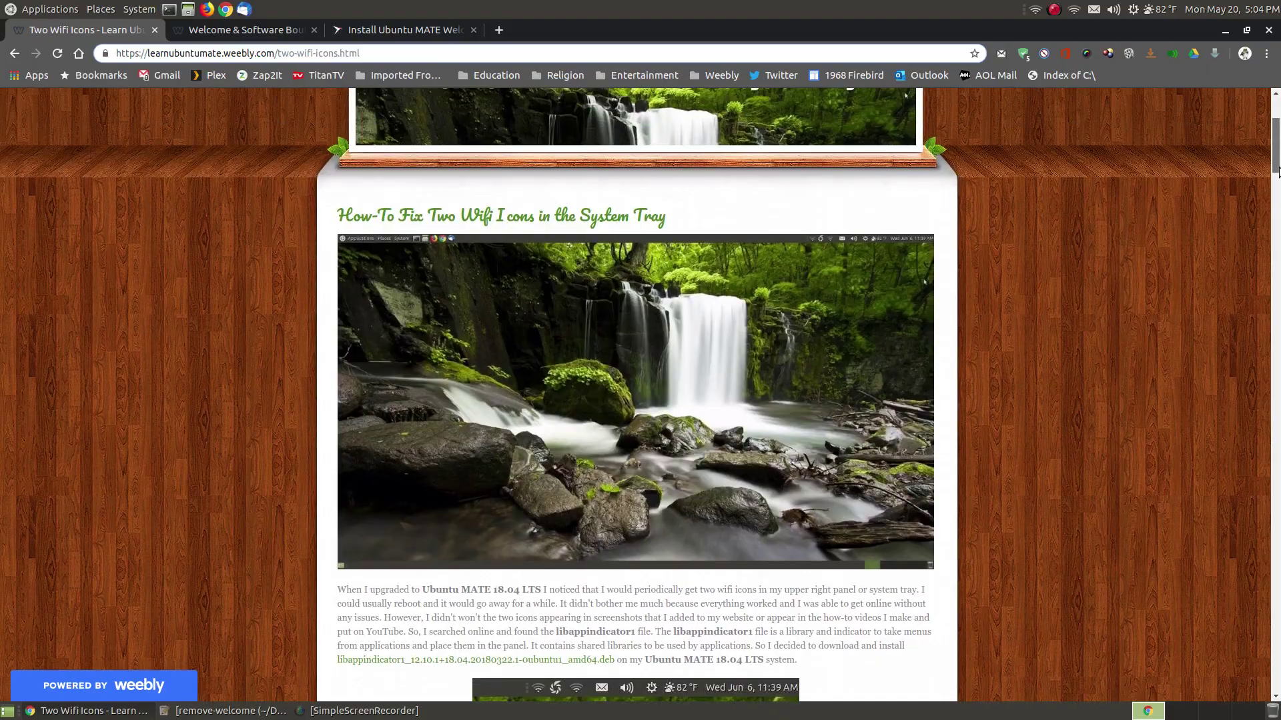
{"action": "left_click", "coordinate": [1217, 33]}
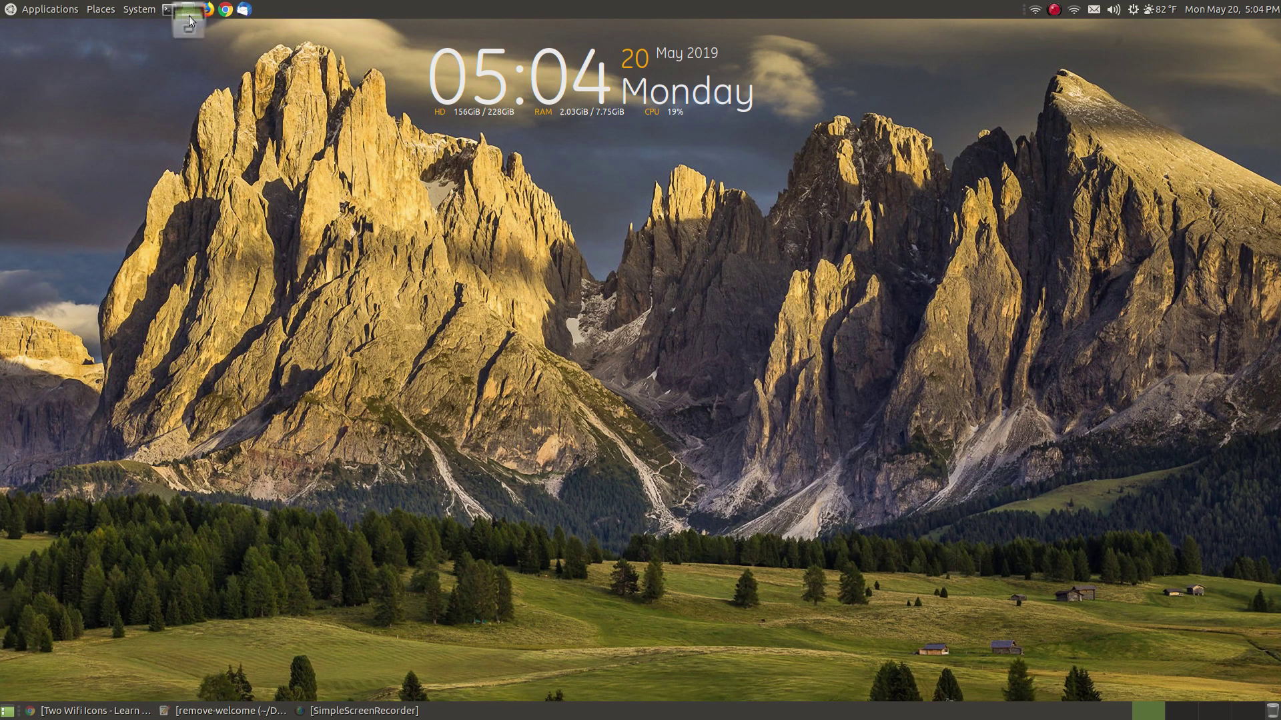
Show hidden files in the home folder and open the .config/autostart folder.
{"action": "left_click", "coordinate": [189, 16]}
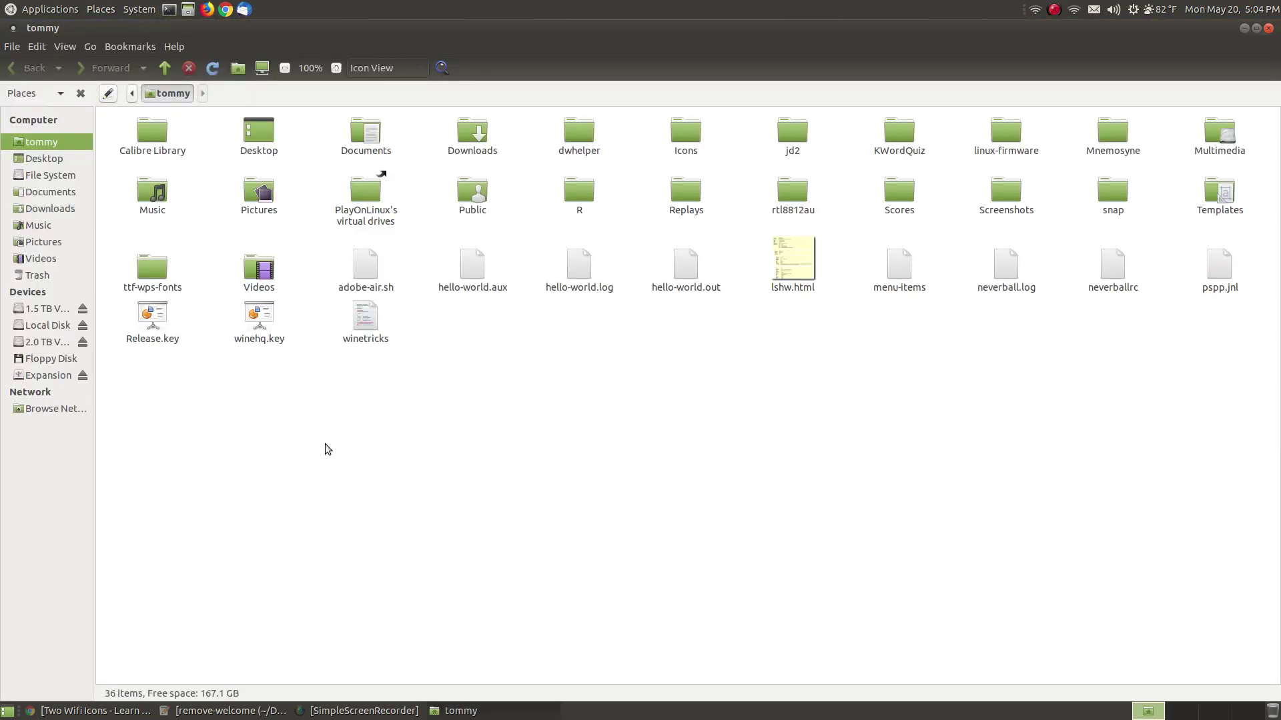
{"action": "left_click", "coordinate": [66, 45]}
{"action": "left_click", "coordinate": [109, 200]}
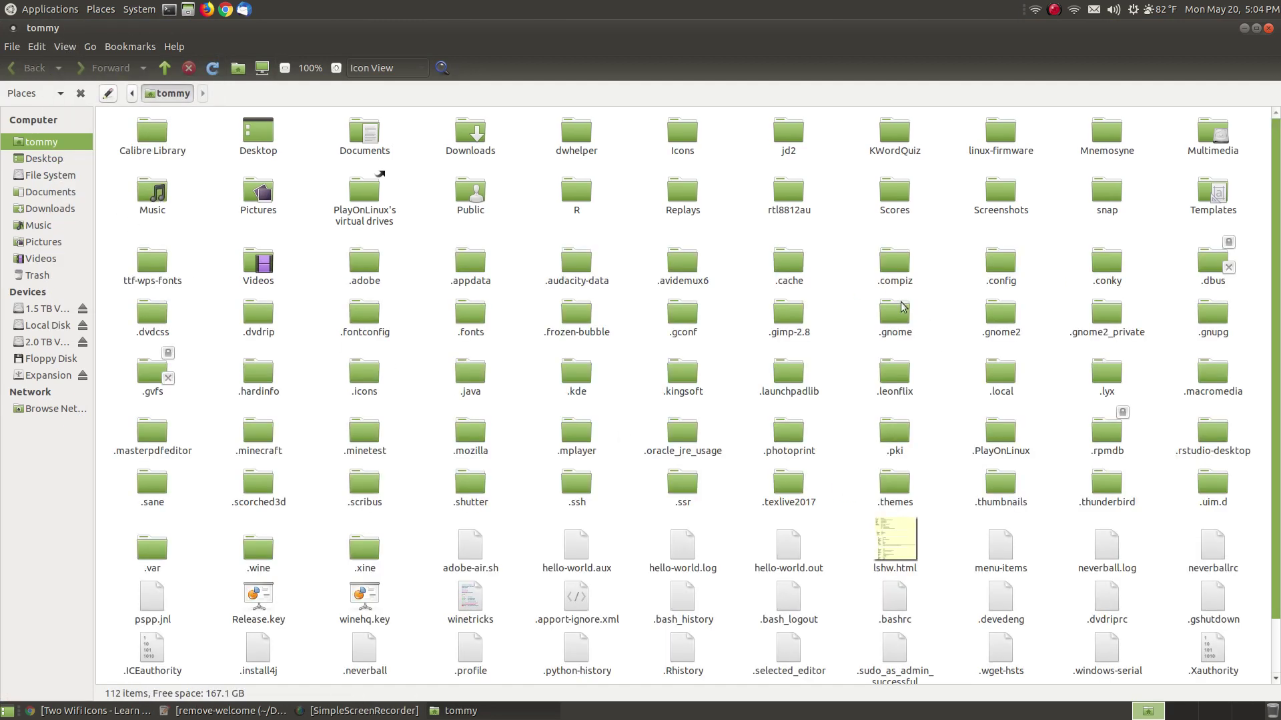
{"action": "double_click", "coordinate": [1006, 266]}
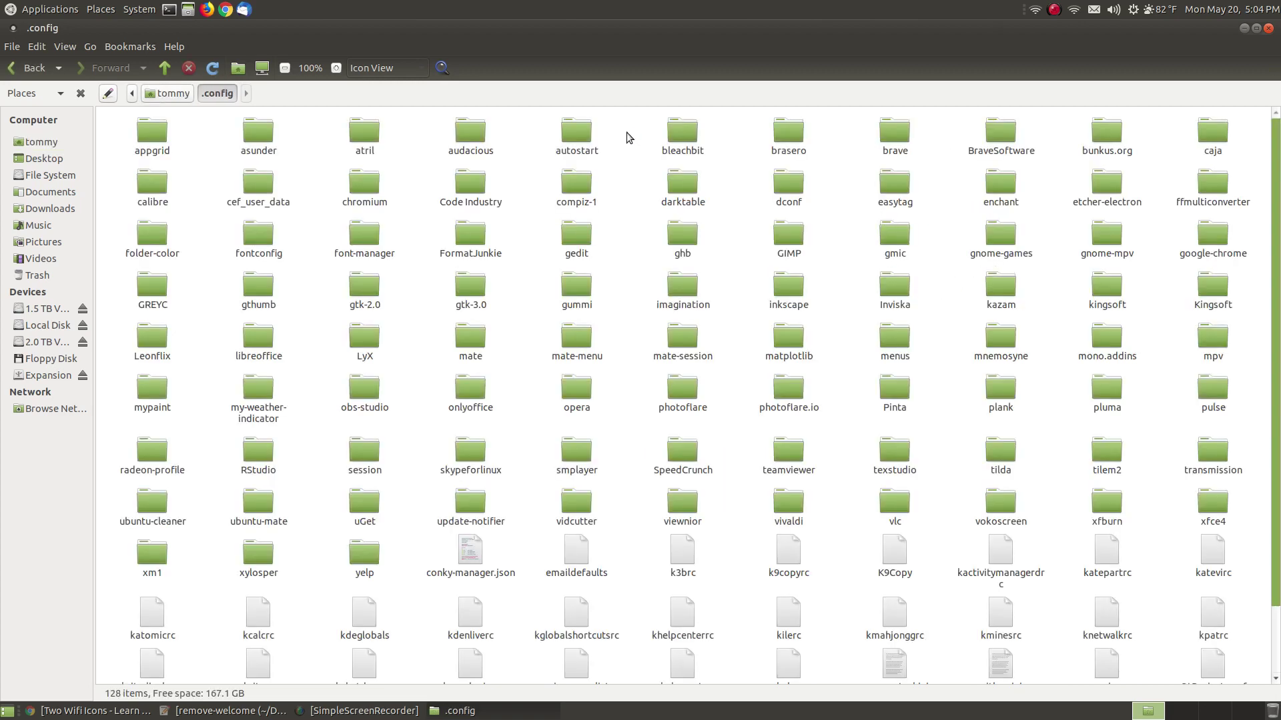
{"action": "double_click", "coordinate": [577, 134]}
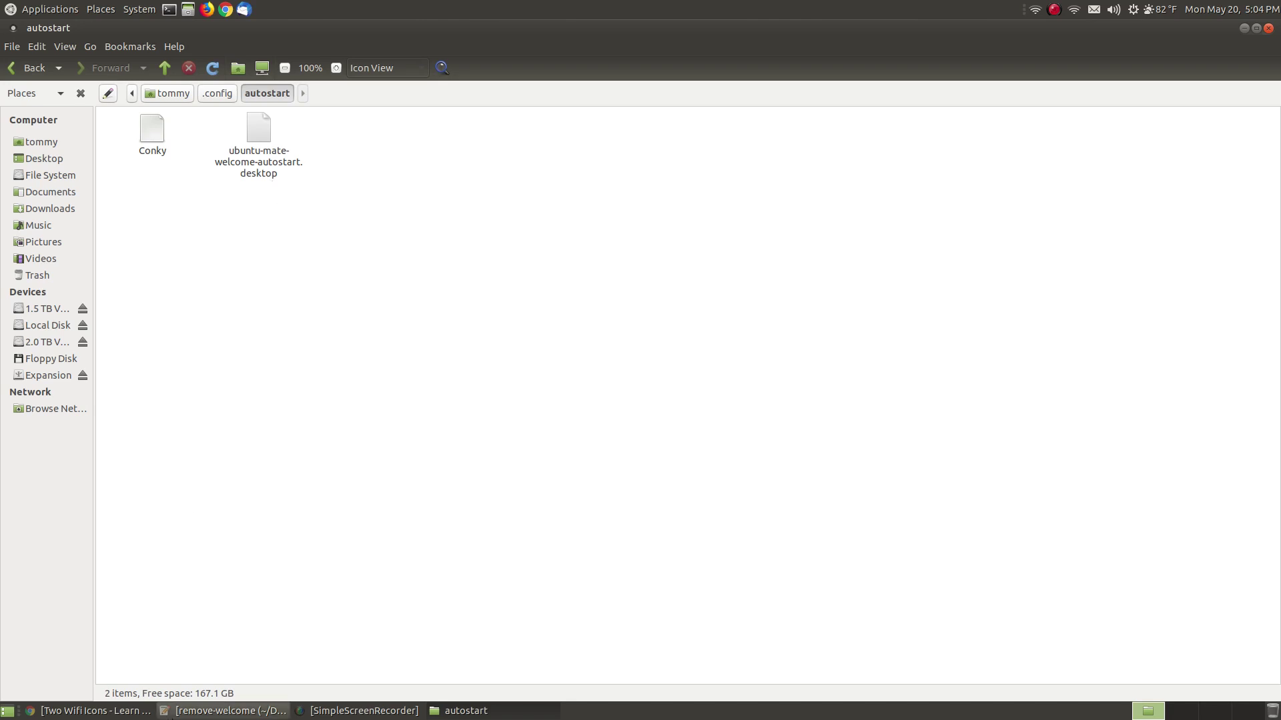
View the Welcome & Software Boutique article in the browser at the Welcome main menu picture with the "Open Welcome when I log on" option.
{"action": "left_click", "coordinate": [94, 710]}
{"action": "left_click", "coordinate": [256, 35]}
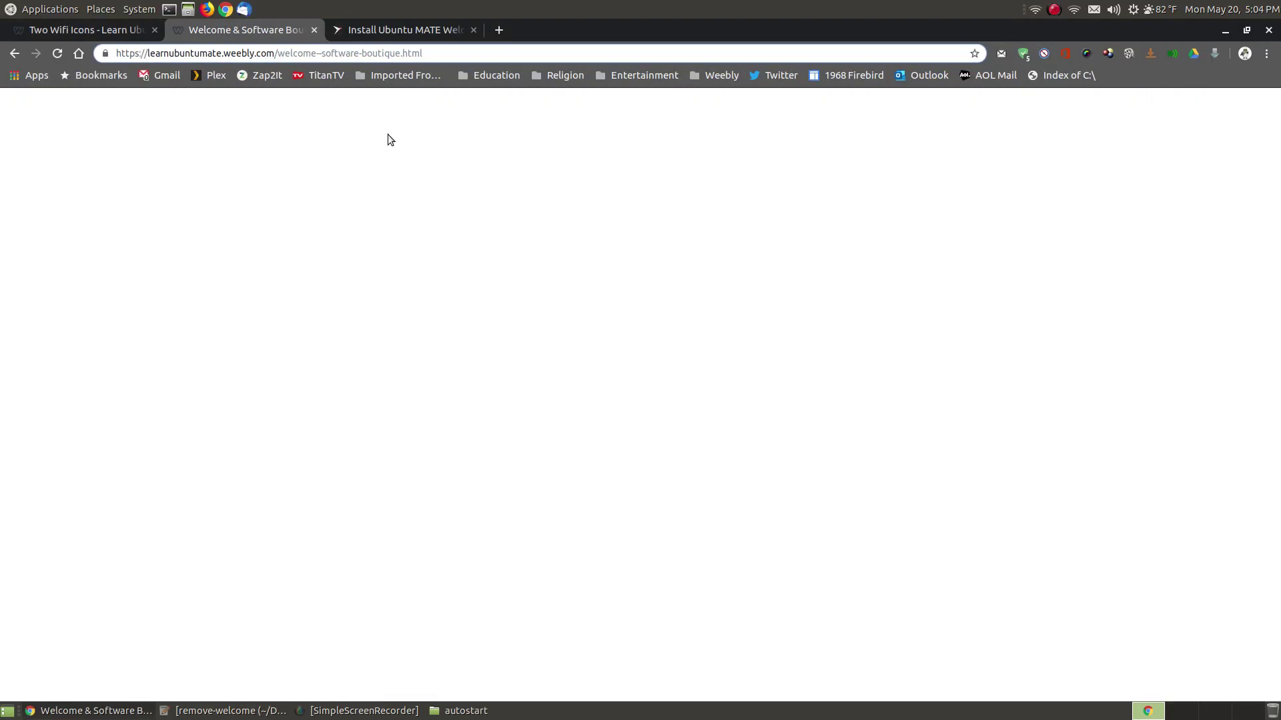
{"action": "left_click_drag", "start_coordinate": [1279, 180], "coordinate": [1275, 470]}
{"action": "scroll", "coordinate": [631, 226], "scroll_direction": "down", "scroll_amount": 3}
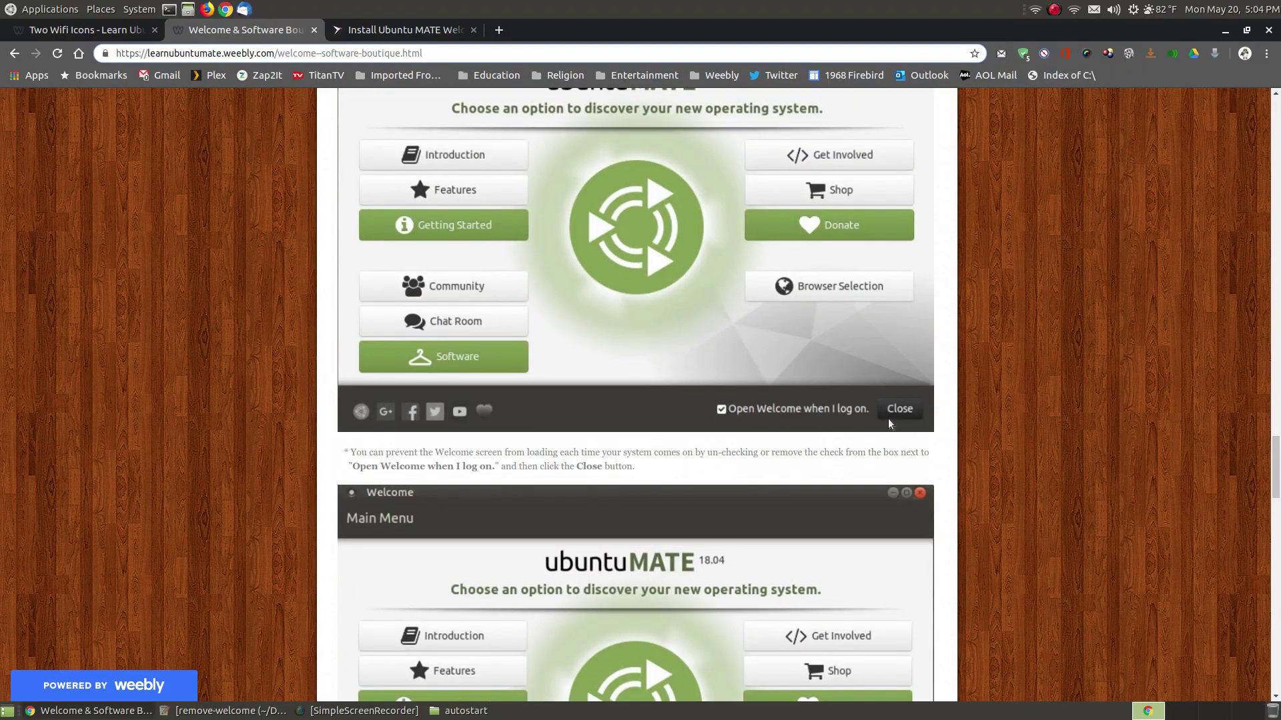
{"action": "scroll", "coordinate": [1018, 443], "scroll_direction": "up", "scroll_amount": 1}
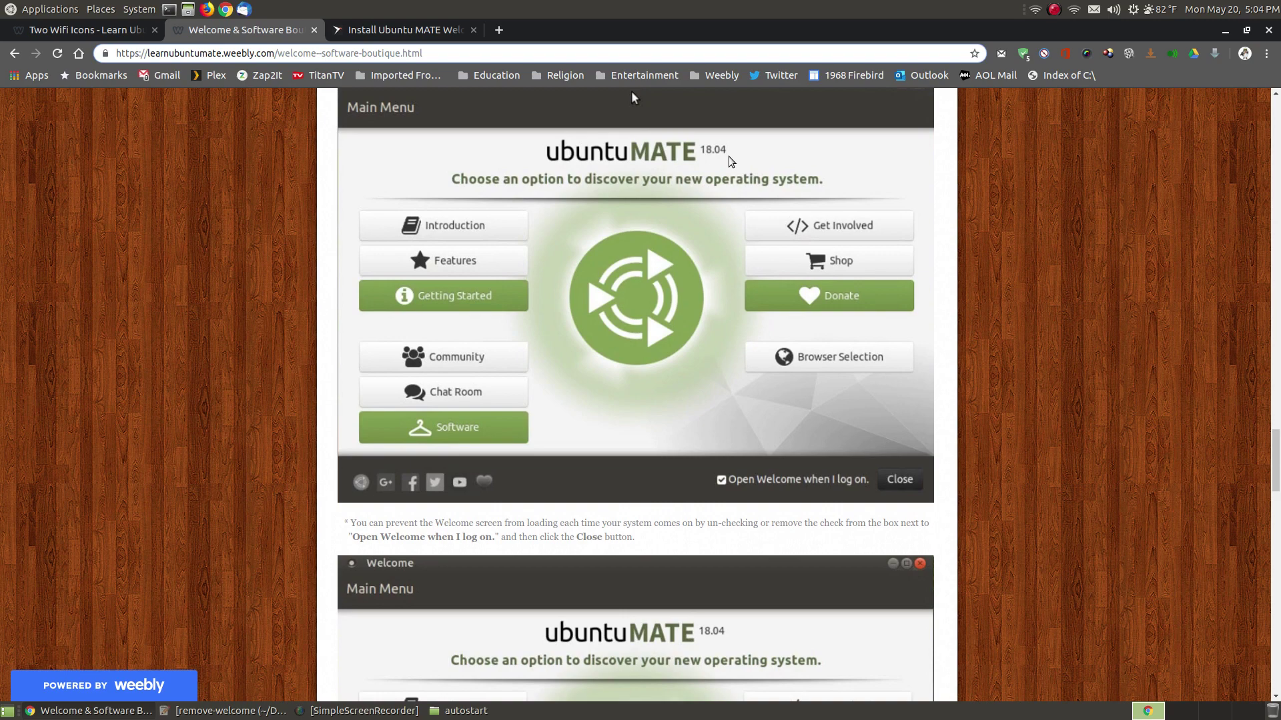
{"action": "scroll", "coordinate": [1070, 460], "scroll_direction": "up", "scroll_amount": 1}
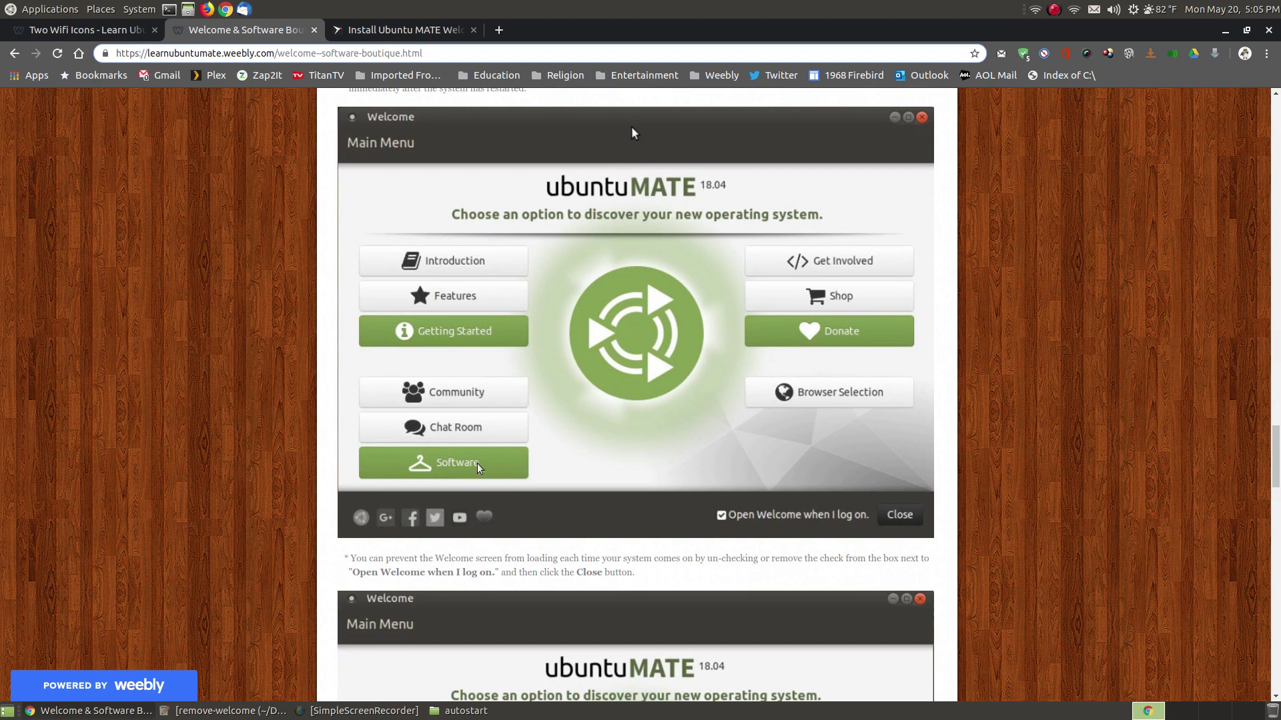
Launch the Ubuntu MATE Welcome application, move its window around to check whether its content loads, and close it.
{"action": "left_click", "coordinate": [141, 11]}
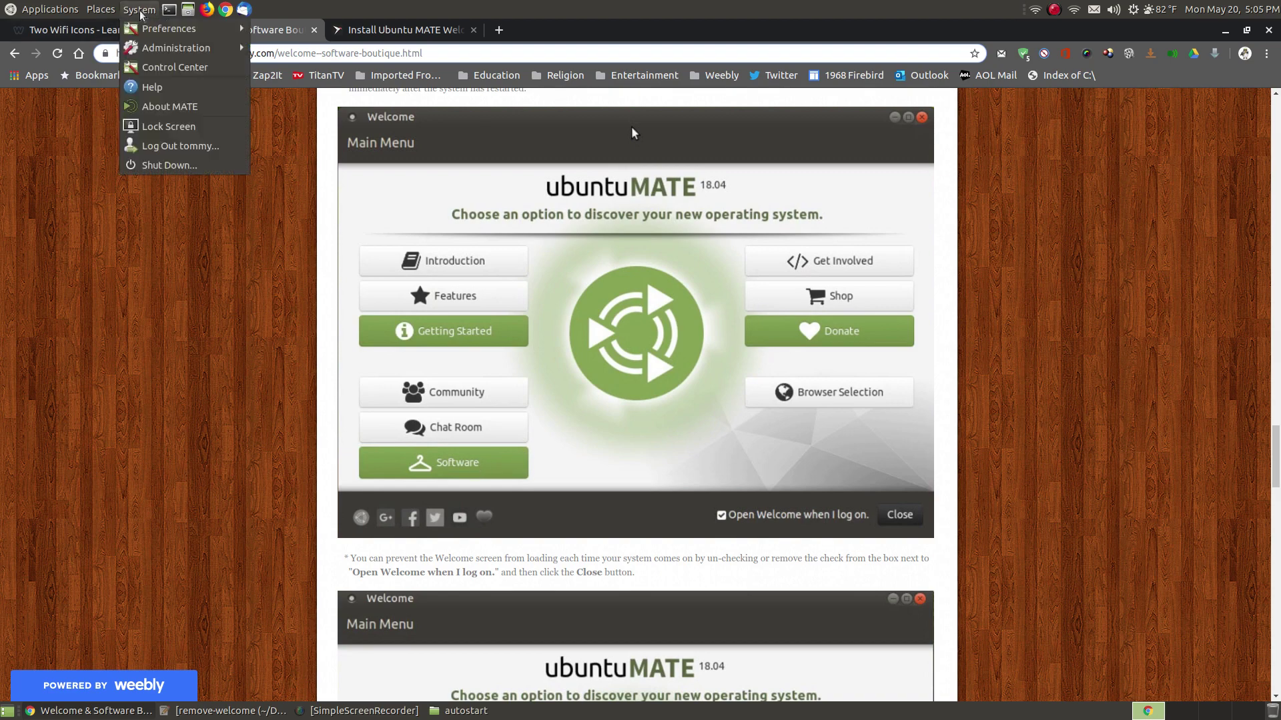
{"action": "mouse_move", "coordinate": [191, 47]}
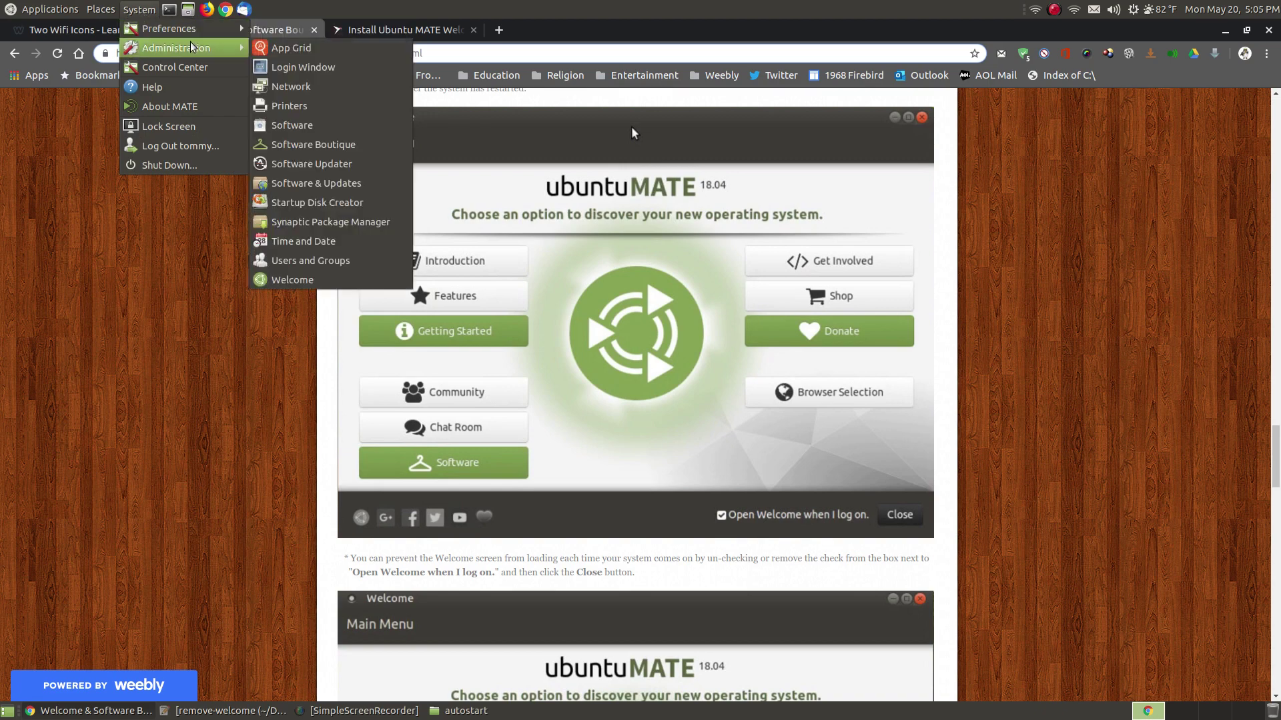
{"action": "left_click", "coordinate": [308, 283]}
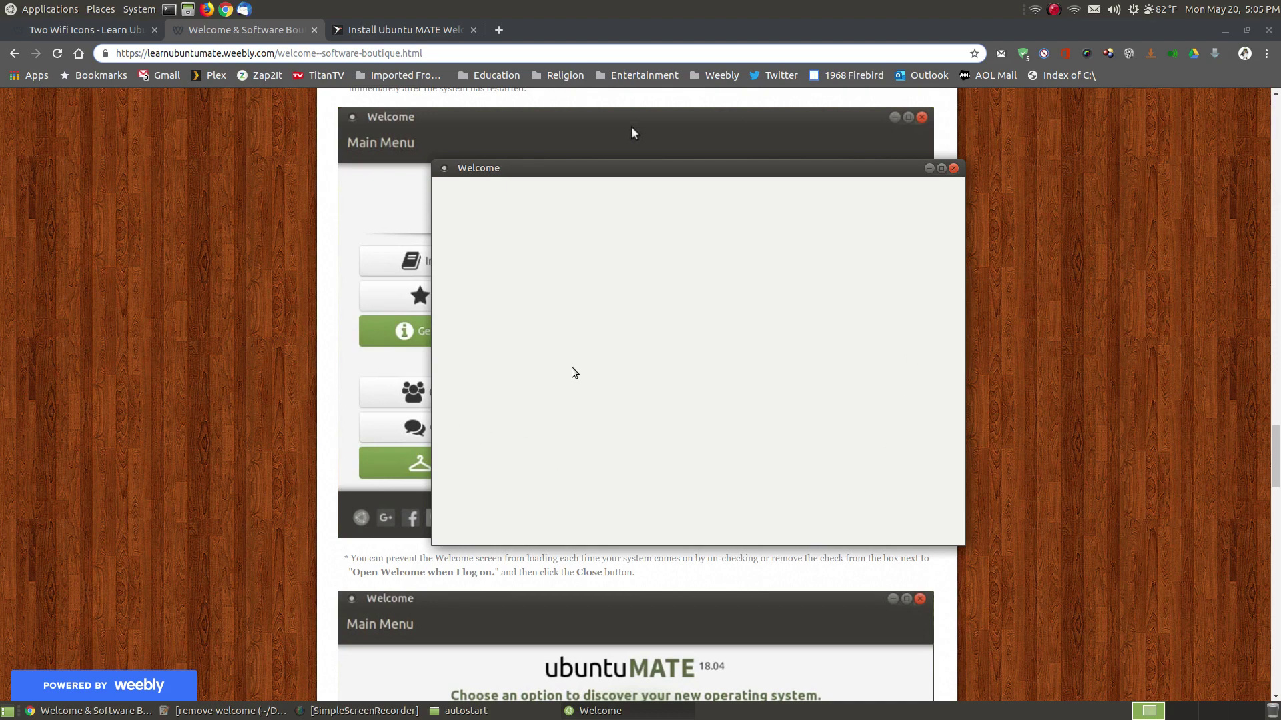
{"action": "left_click_drag", "start_coordinate": [645, 171], "coordinate": [591, 147]}
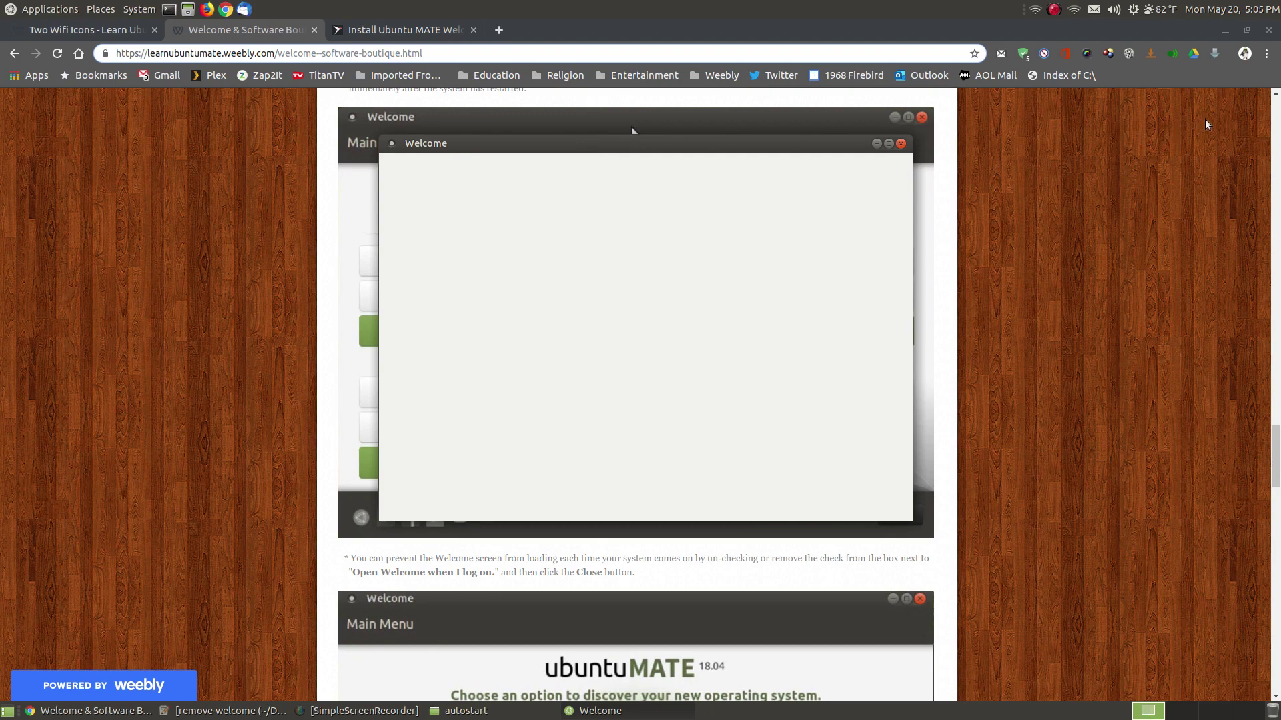
{"action": "left_click_drag", "start_coordinate": [725, 146], "coordinate": [844, 290]}
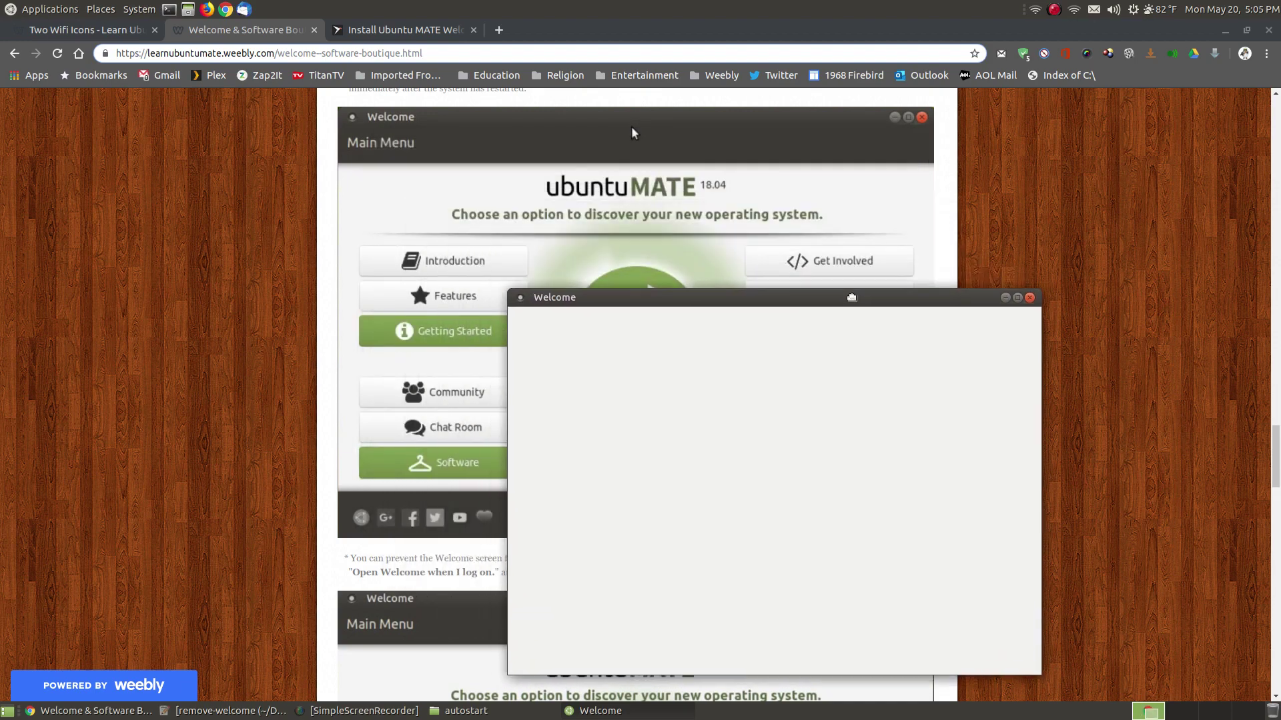
{"action": "left_click_drag", "start_coordinate": [761, 290], "coordinate": [620, 150]}
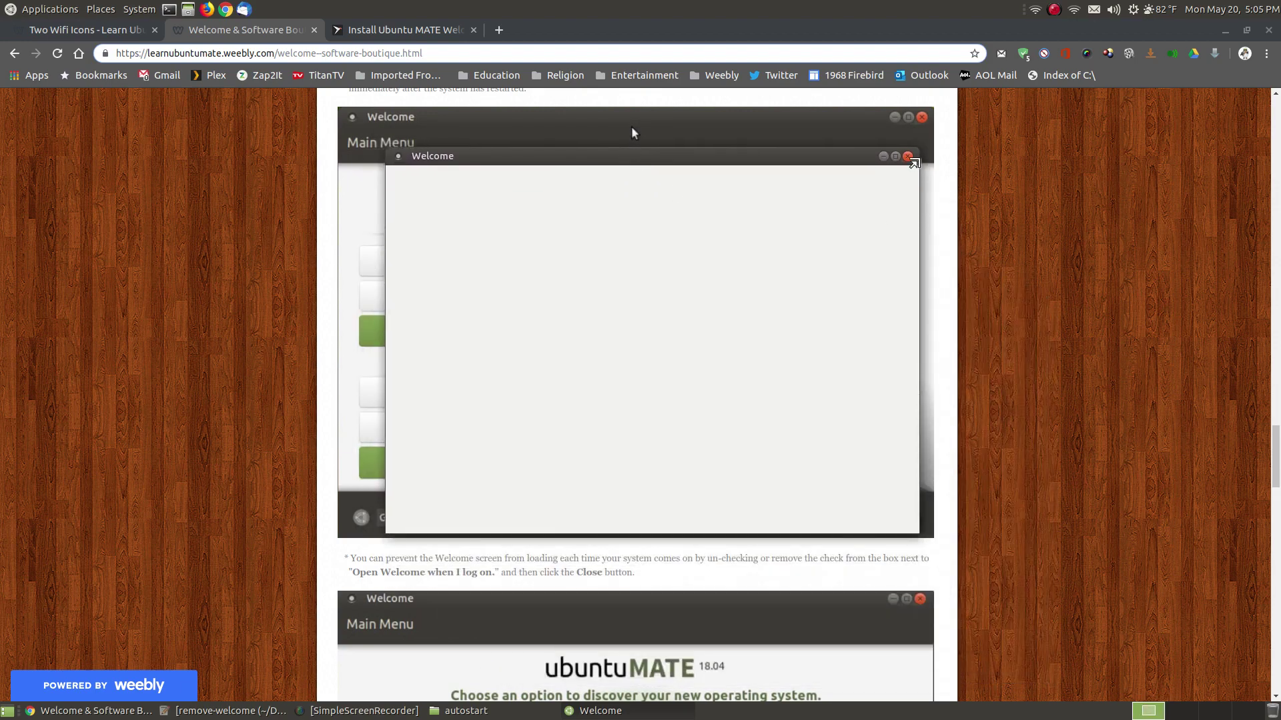
{"action": "left_click", "coordinate": [908, 156]}
Launch Software Boutique to check whether its content loads, and close its window.
{"action": "left_click", "coordinate": [149, 12]}
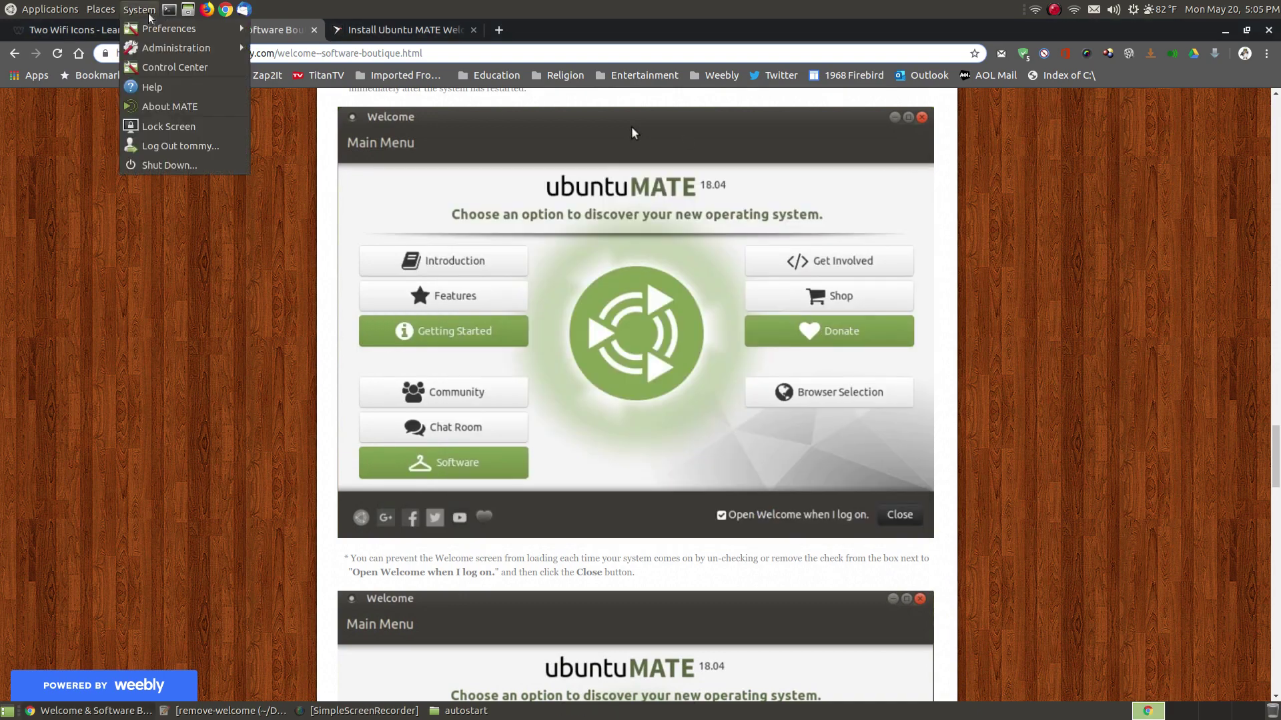
{"action": "mouse_move", "coordinate": [180, 48]}
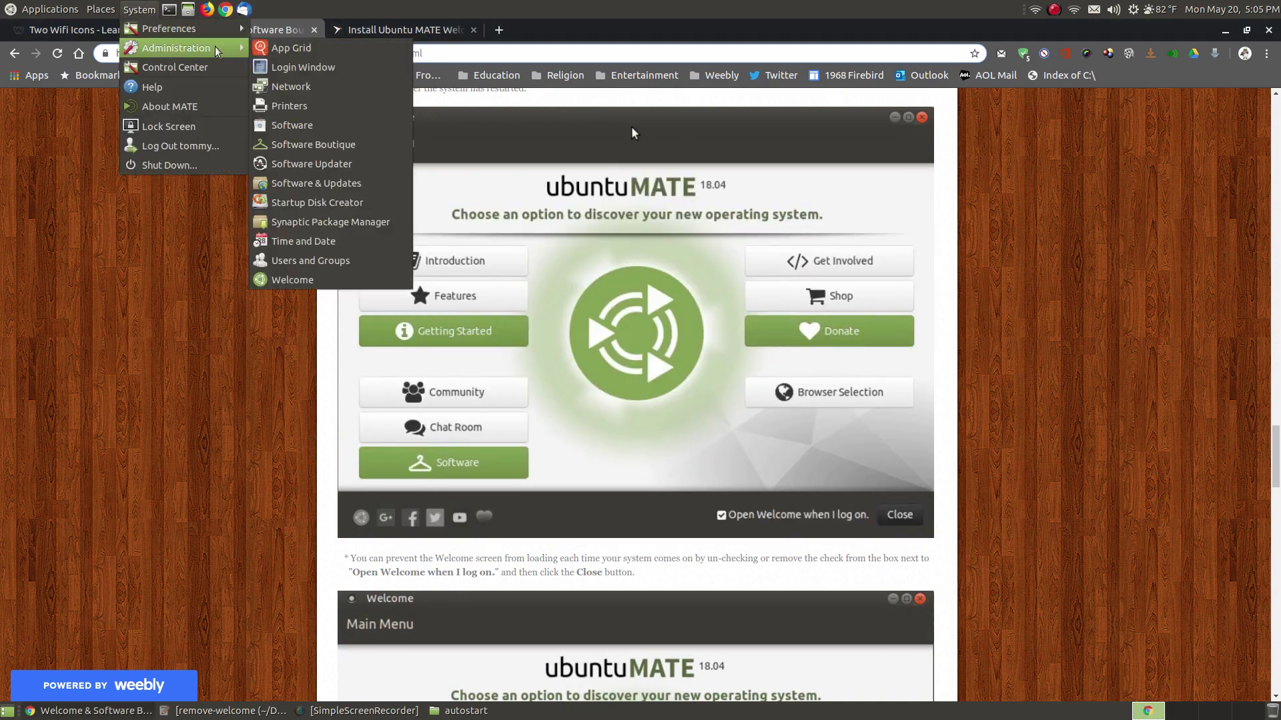
{"action": "left_click", "coordinate": [353, 153]}
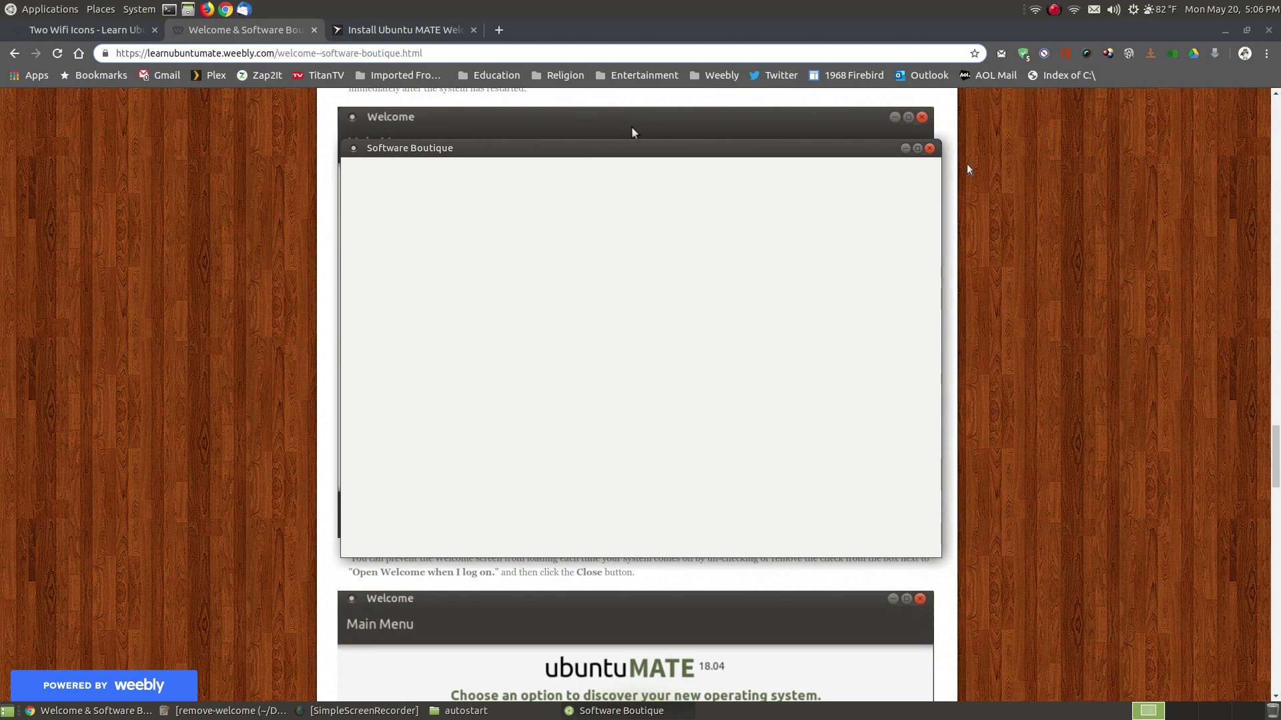
{"action": "left_click", "coordinate": [929, 148]}
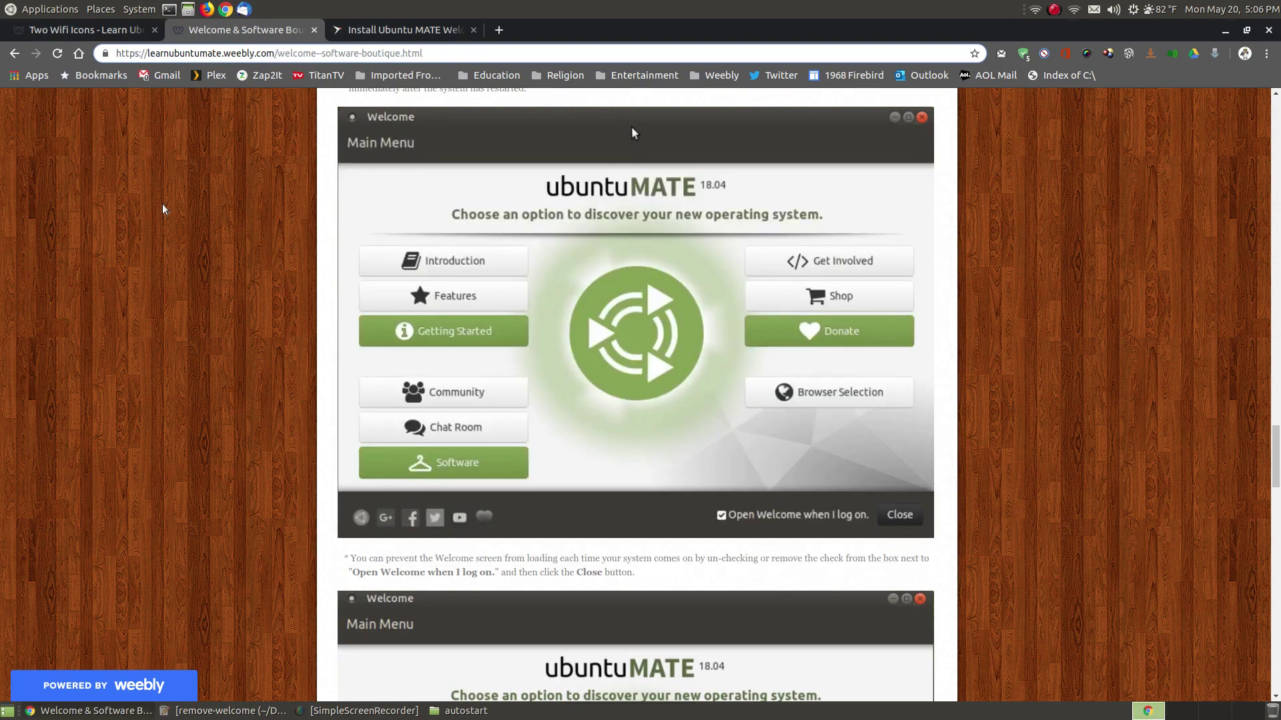
Open a terminal in the middle of the desktop and minimise the browser and autostart folder windows behind it.
{"action": "left_click", "coordinate": [168, 13]}
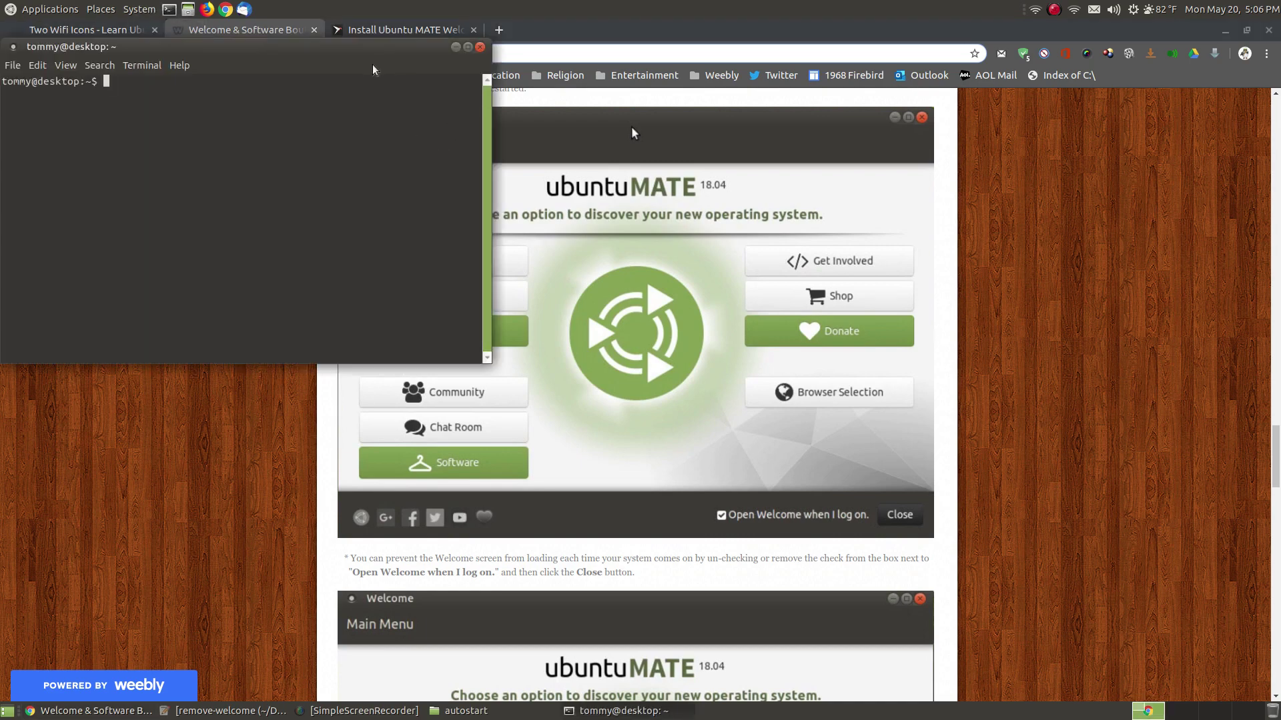
{"action": "left_click_drag", "start_coordinate": [343, 42], "coordinate": [739, 208]}
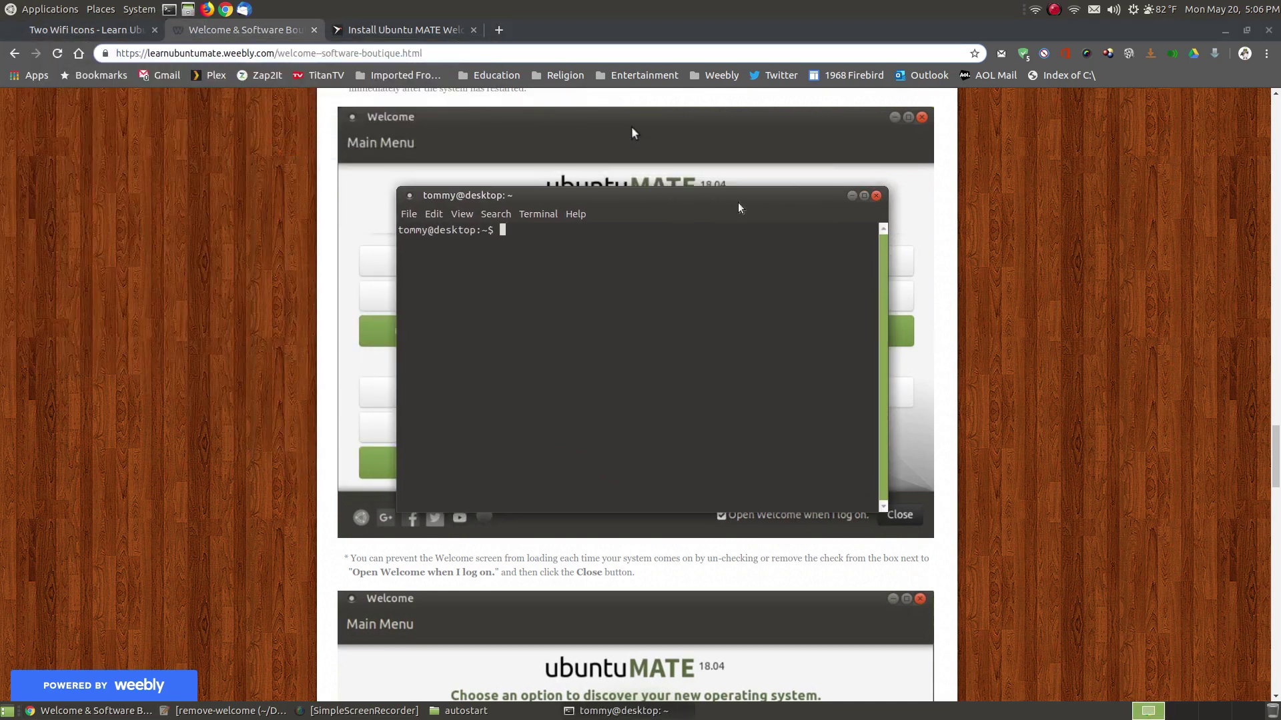
{"action": "left_click", "coordinate": [1226, 30]}
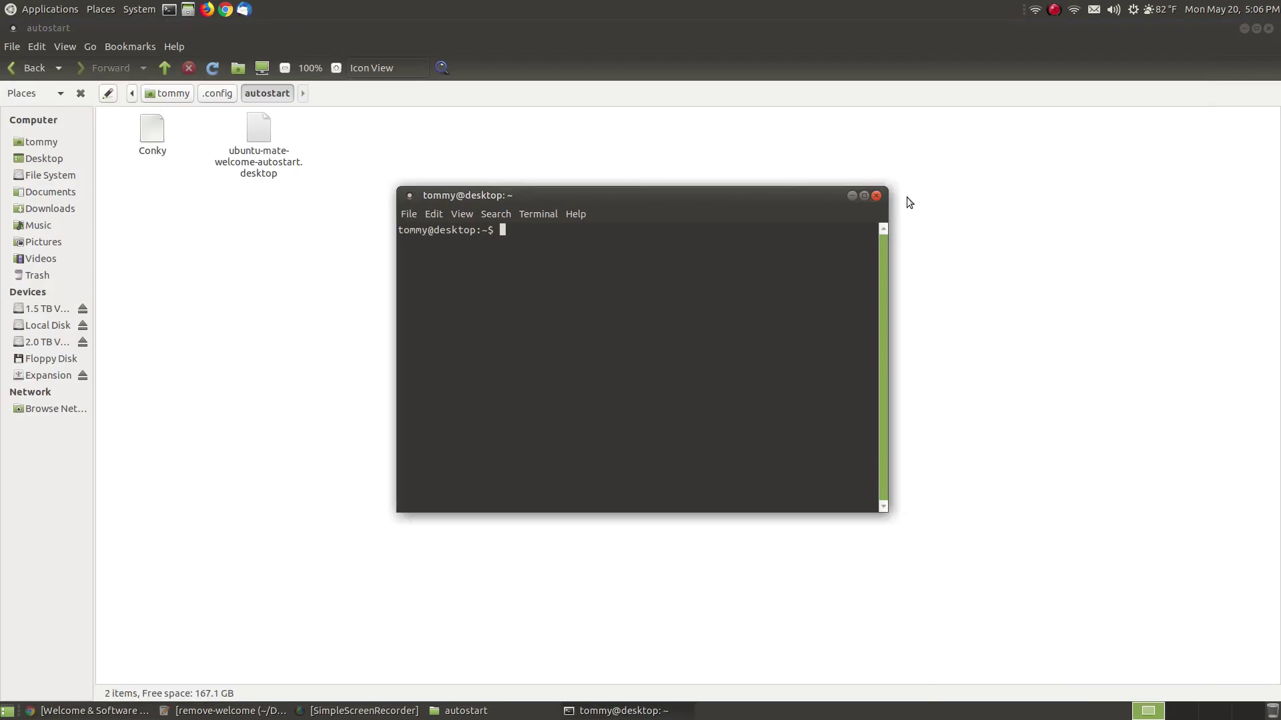
{"action": "left_click", "coordinate": [1245, 28]}
Copy "ubuntu-mate-welcome" from the remove-welcome text document and run it as a command in the terminal.
{"action": "left_click", "coordinate": [254, 701]}
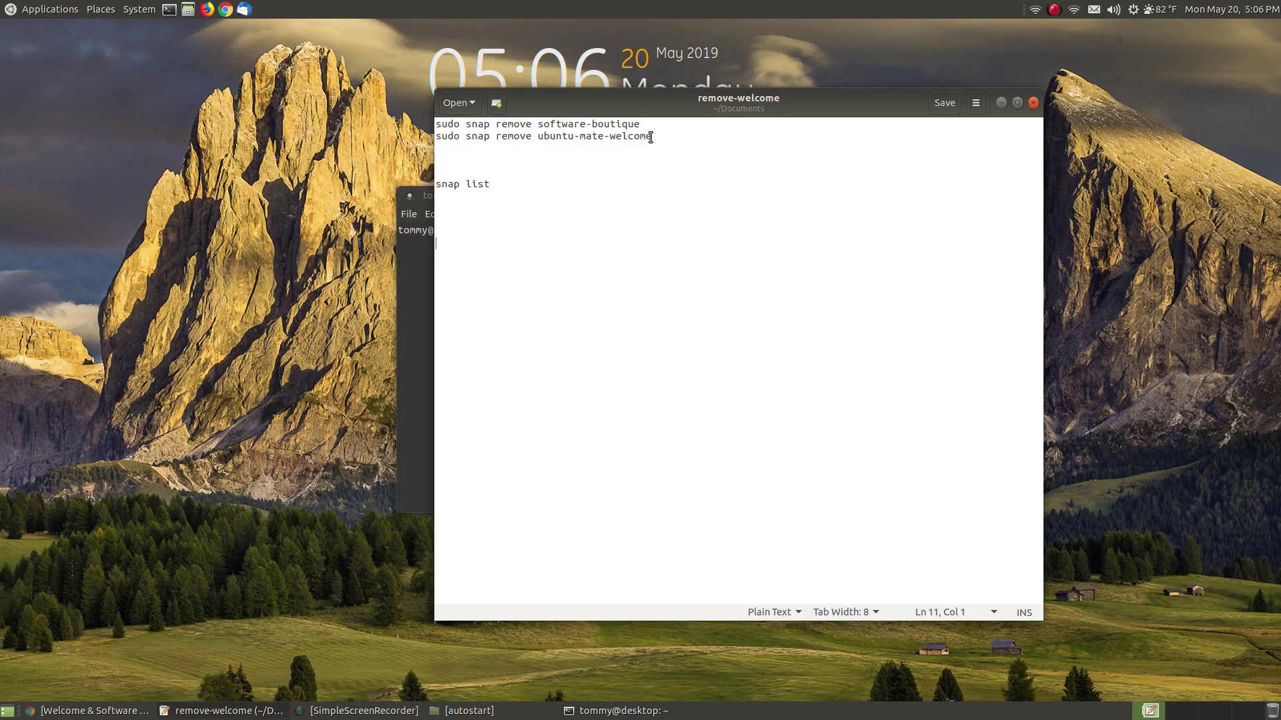
{"action": "left_click_drag", "start_coordinate": [653, 137], "coordinate": [538, 137]}
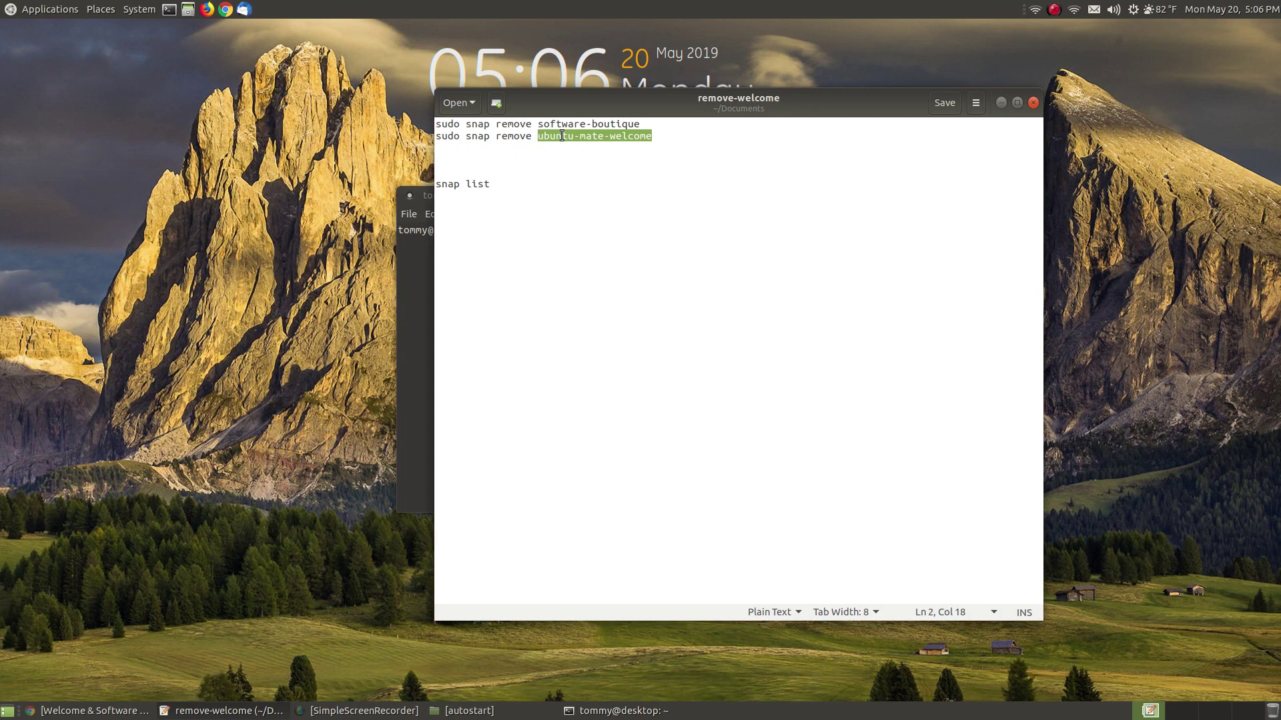
{"action": "right_click", "coordinate": [564, 138]}
{"action": "left_click", "coordinate": [594, 193]}
{"action": "left_click", "coordinate": [1002, 104]}
{"action": "right_click", "coordinate": [544, 243]}
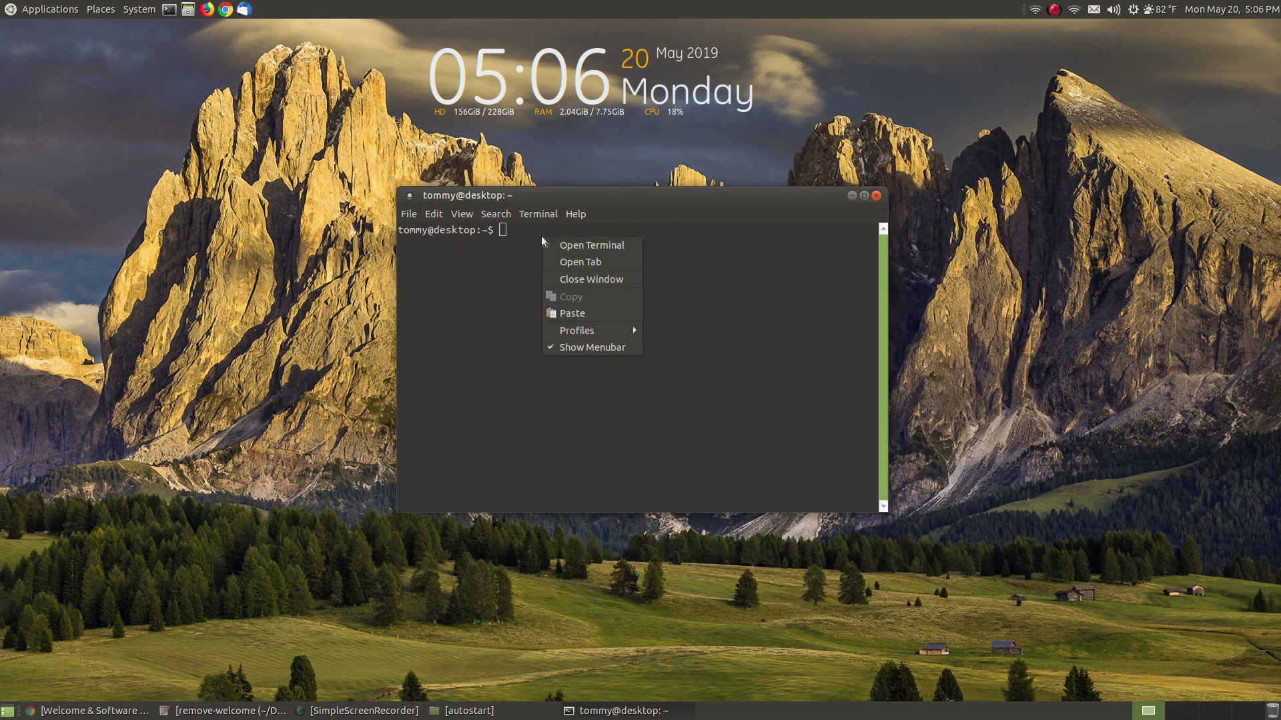
{"action": "left_click", "coordinate": [562, 309]}
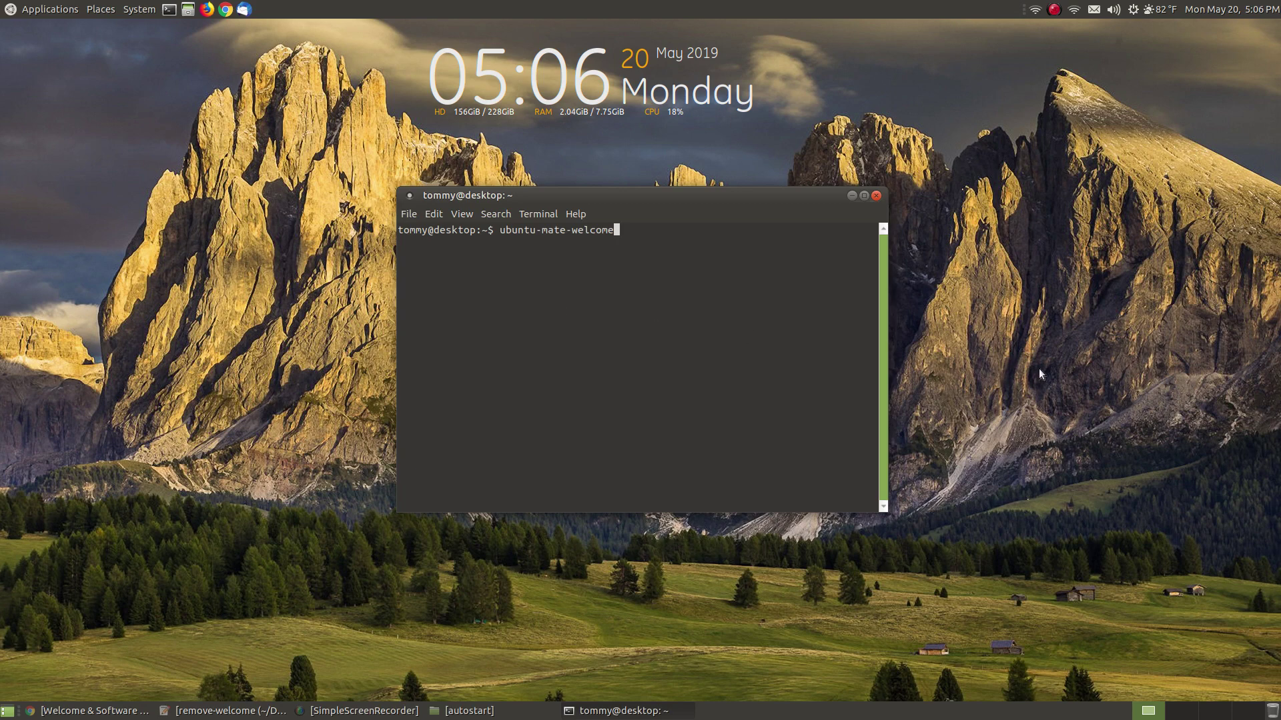
{"action": "key", "text": "Return"}
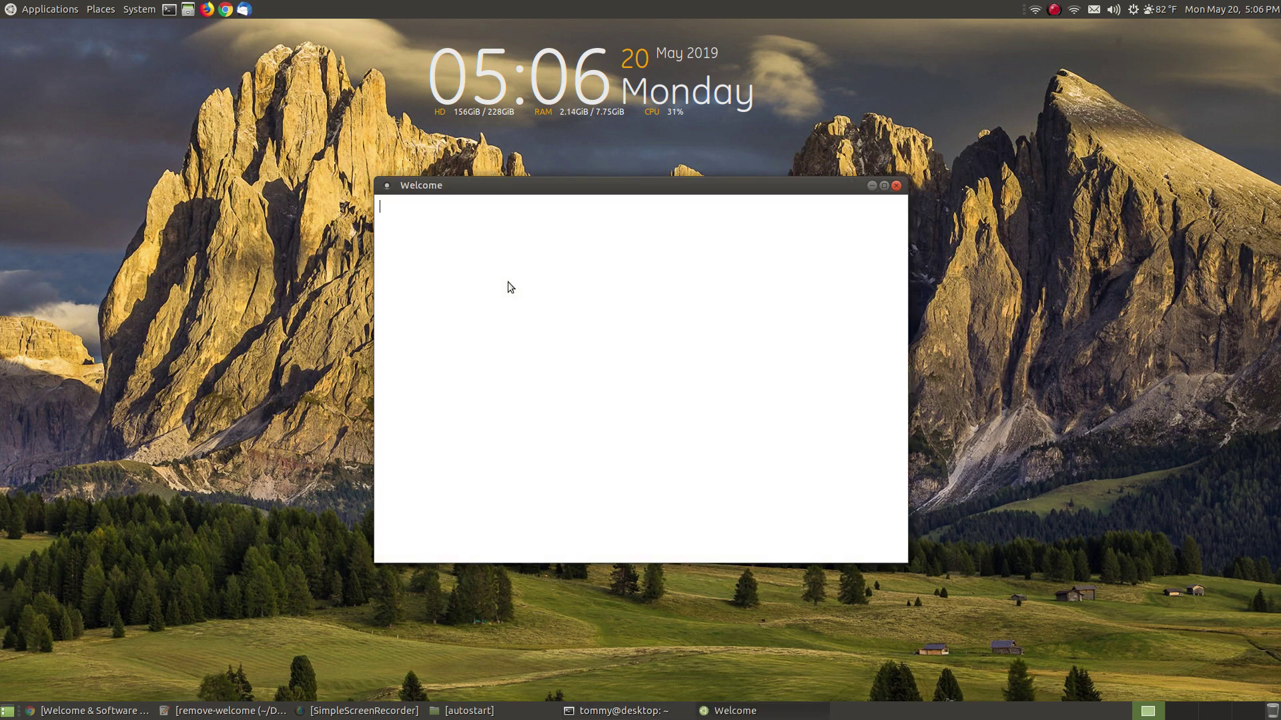
Place the Welcome window and the terminal side by side to examine the terminal output, and close the Welcome window.
{"action": "left_click_drag", "start_coordinate": [502, 190], "coordinate": [801, 229]}
{"action": "left_click_drag", "start_coordinate": [630, 196], "coordinate": [451, 241]}
{"action": "left_click_drag", "start_coordinate": [908, 231], "coordinate": [935, 209]}
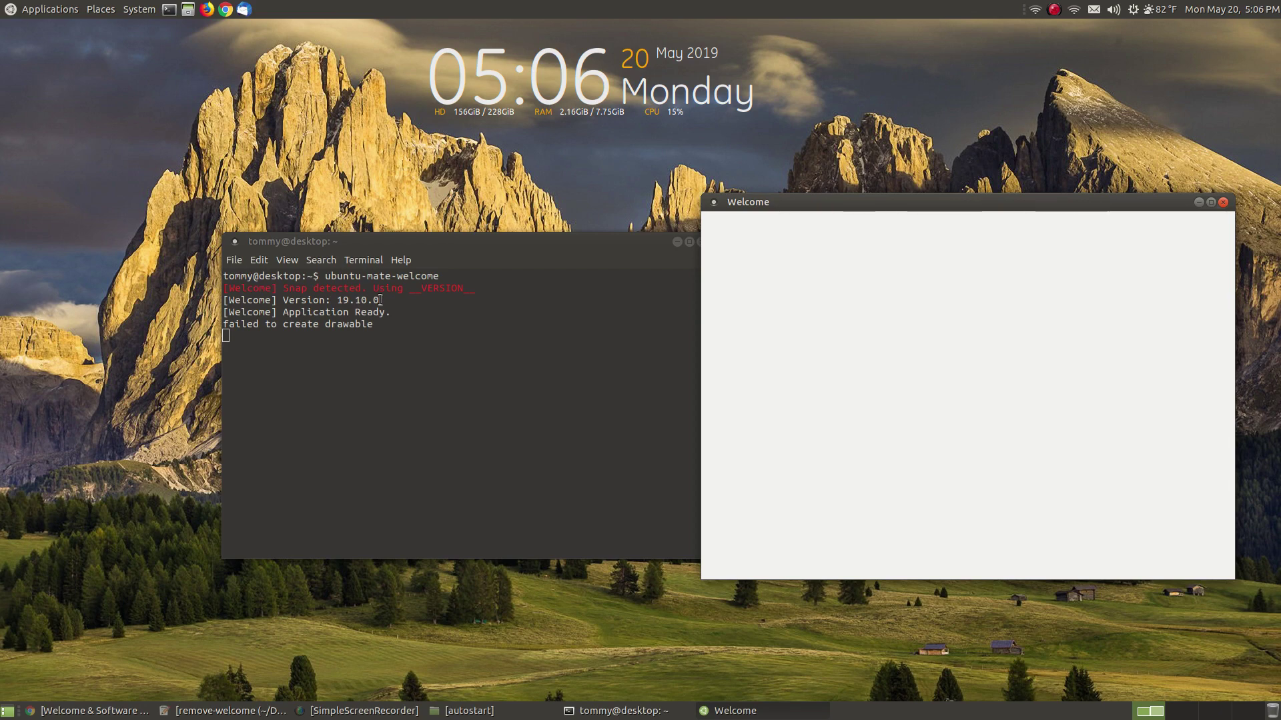
{"action": "left_click", "coordinate": [93, 710]}
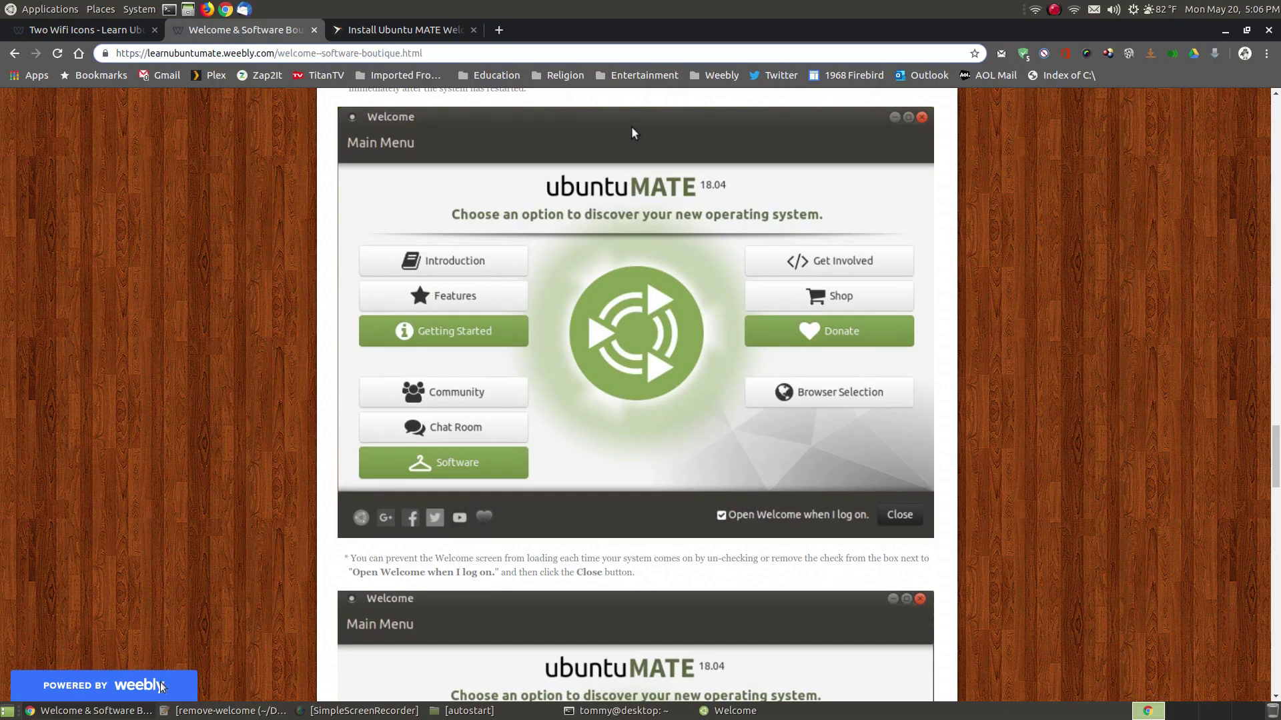
{"action": "left_click", "coordinate": [1225, 30]}
{"action": "mouse_move", "coordinate": [867, 206]}
{"action": "left_mouse_down"}
{"action": "mouse_move", "coordinate": [861, 230]}
{"action": "mouse_move", "coordinate": [853, 215]}
{"action": "left_mouse_up"}
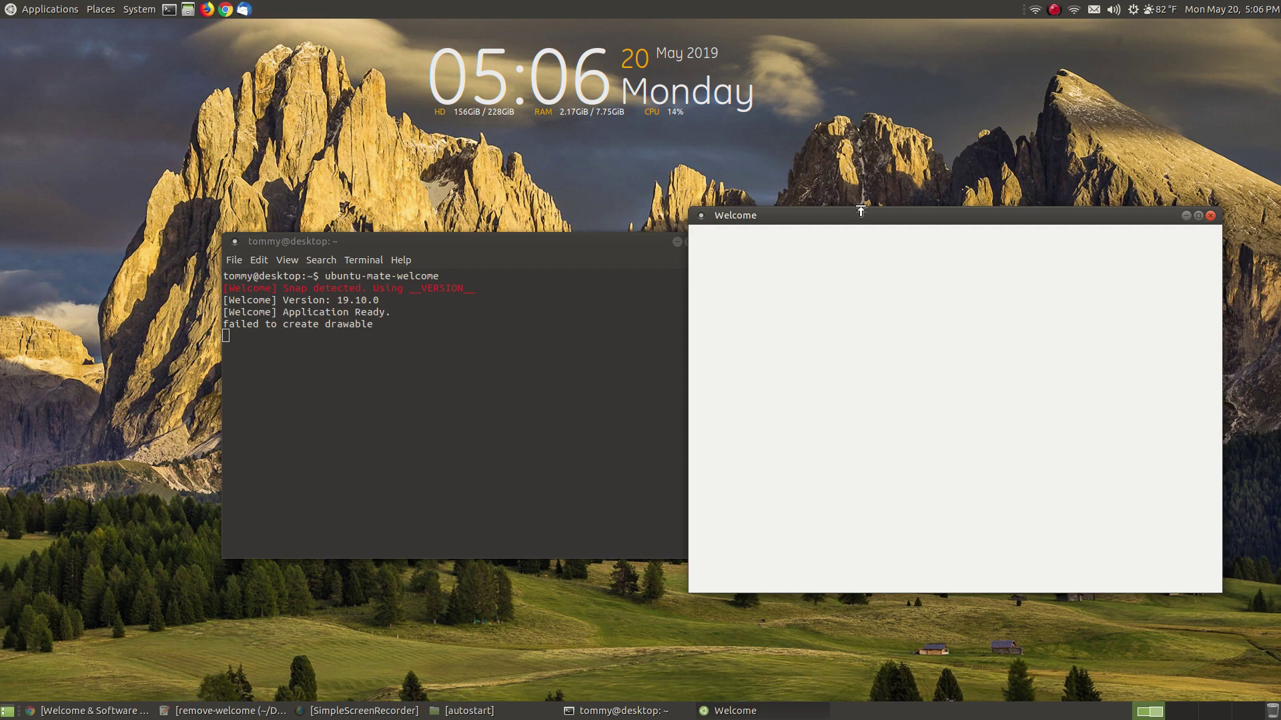
{"action": "left_click", "coordinate": [1207, 215]}
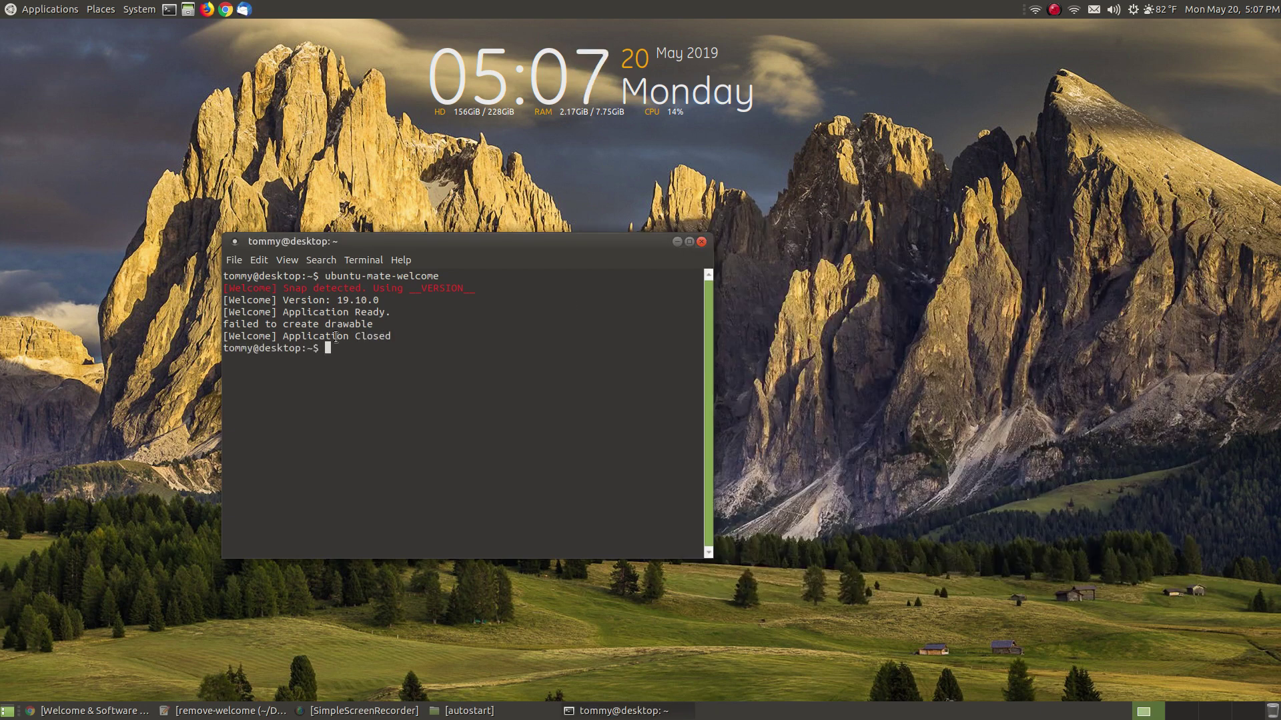
Copy "software-boutique" from the remove-welcome text document and run it as a command in the terminal.
{"action": "left_click", "coordinate": [224, 710]}
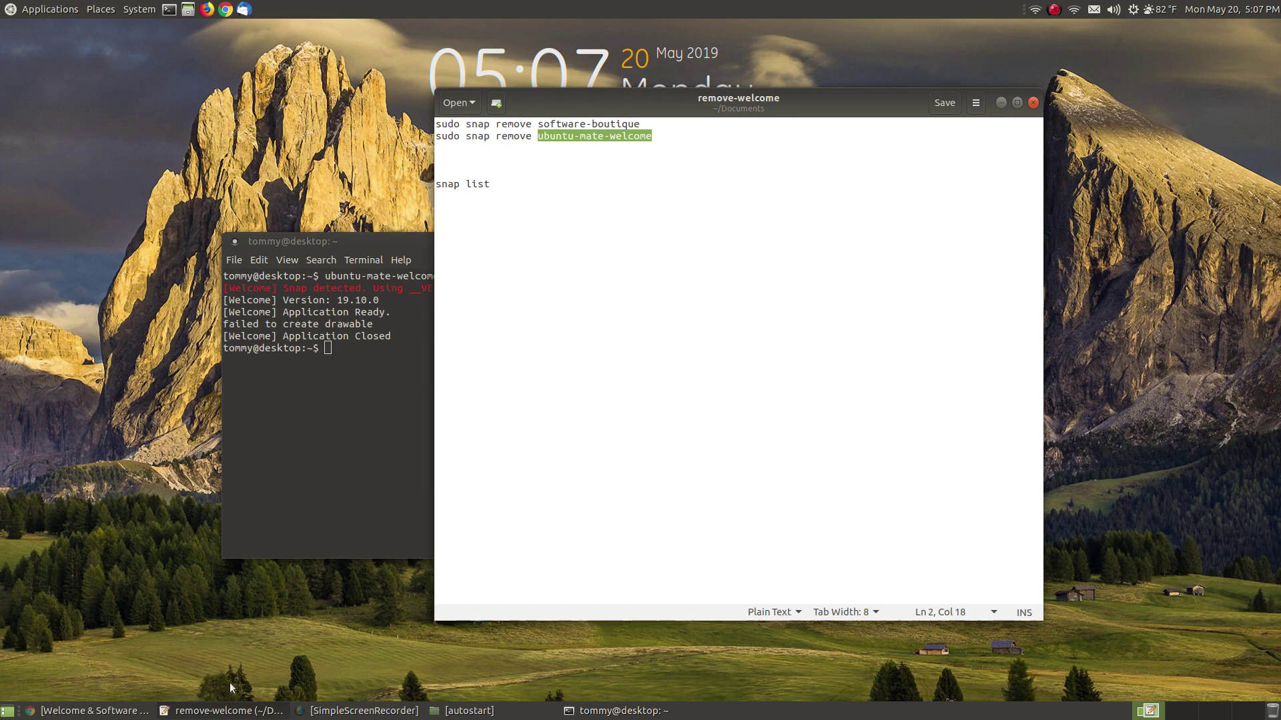
{"action": "left_click_drag", "start_coordinate": [654, 126], "coordinate": [537, 125]}
{"action": "right_click", "coordinate": [558, 122]}
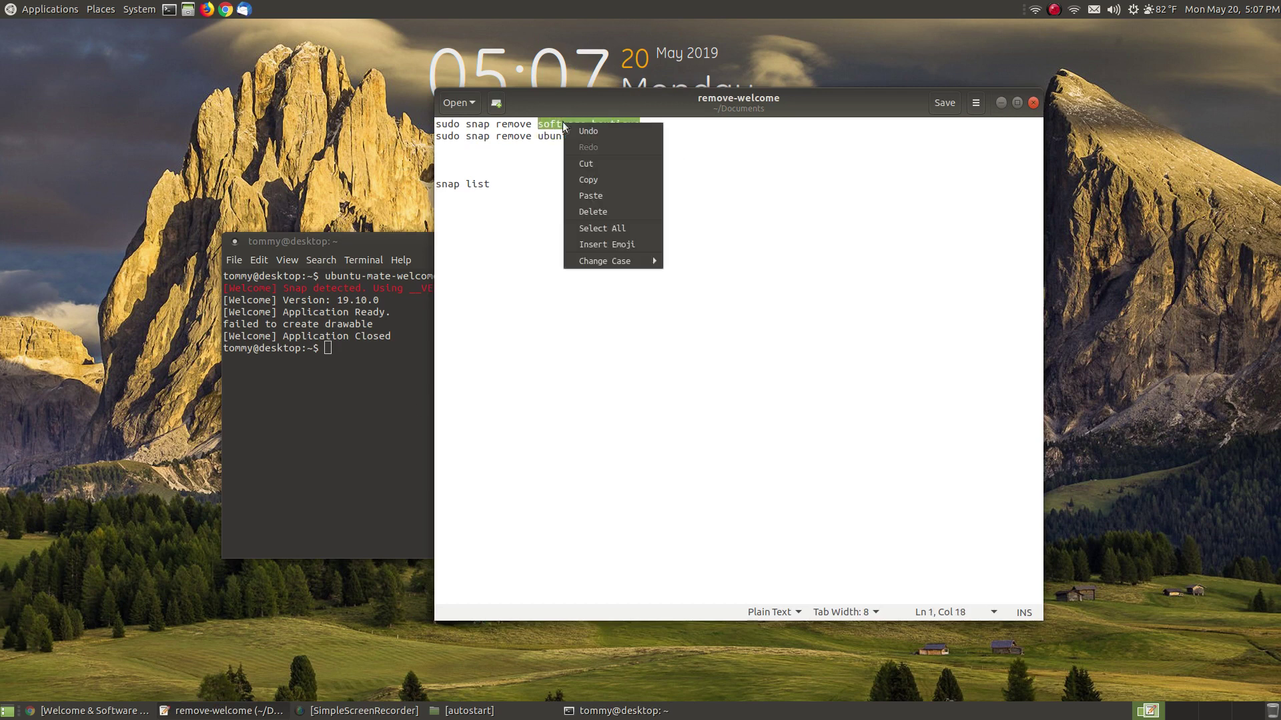
{"action": "left_click", "coordinate": [598, 183]}
{"action": "left_click", "coordinate": [1001, 104]}
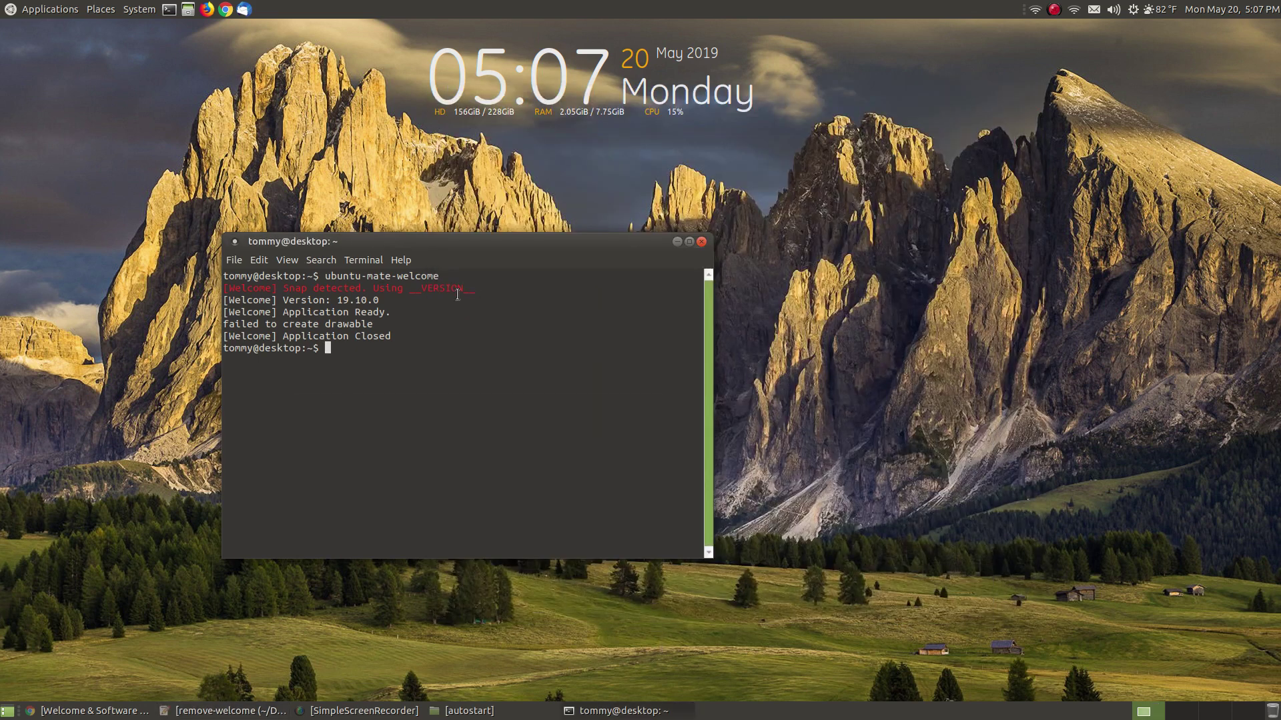
{"action": "right_click", "coordinate": [370, 365]}
{"action": "left_click", "coordinate": [391, 440]}
{"action": "key", "text": "Return"}
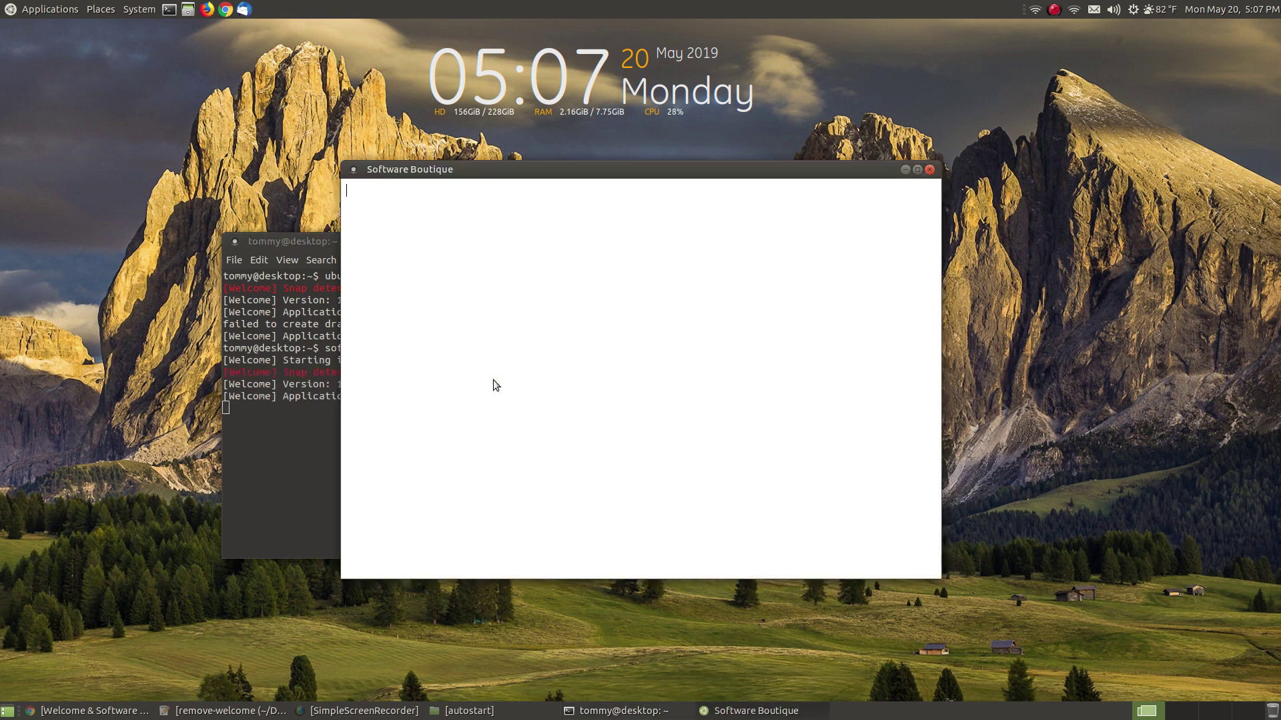
Move the Software Boutique window beside the terminal to examine the command's output.
{"action": "left_click_drag", "start_coordinate": [564, 168], "coordinate": [823, 159]}
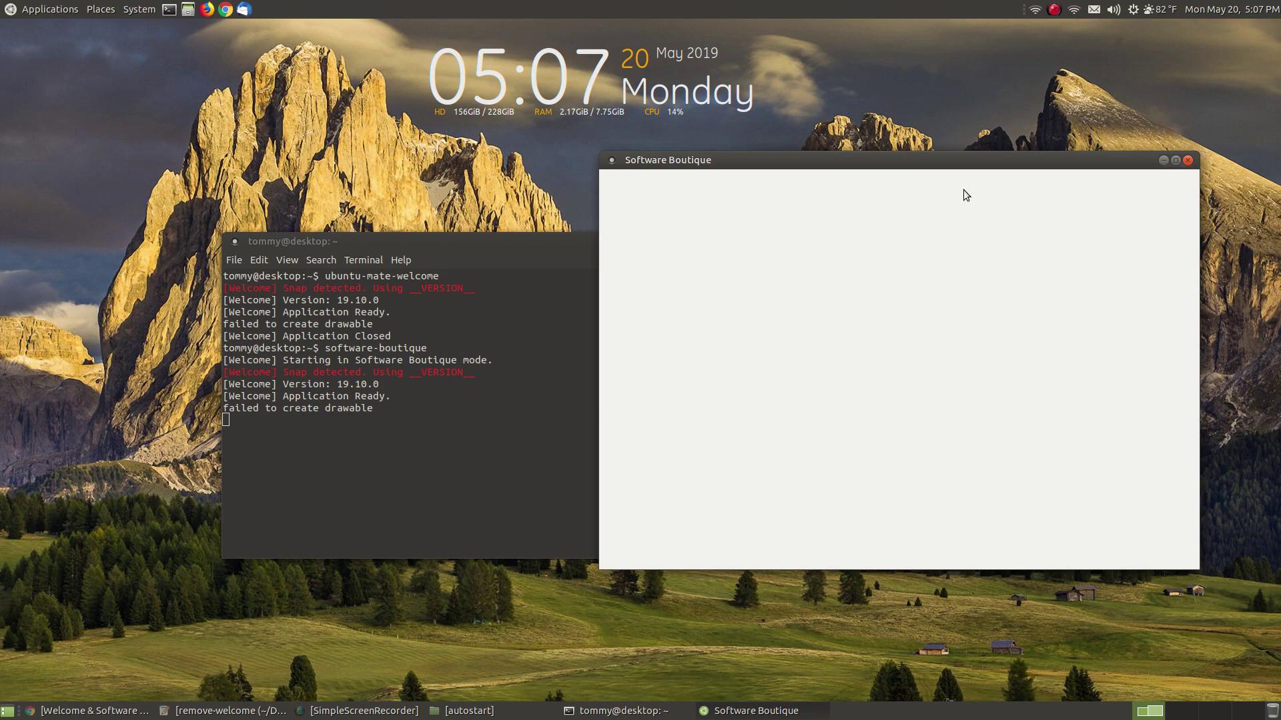
{"action": "left_click_drag", "start_coordinate": [934, 163], "coordinate": [903, 169]}
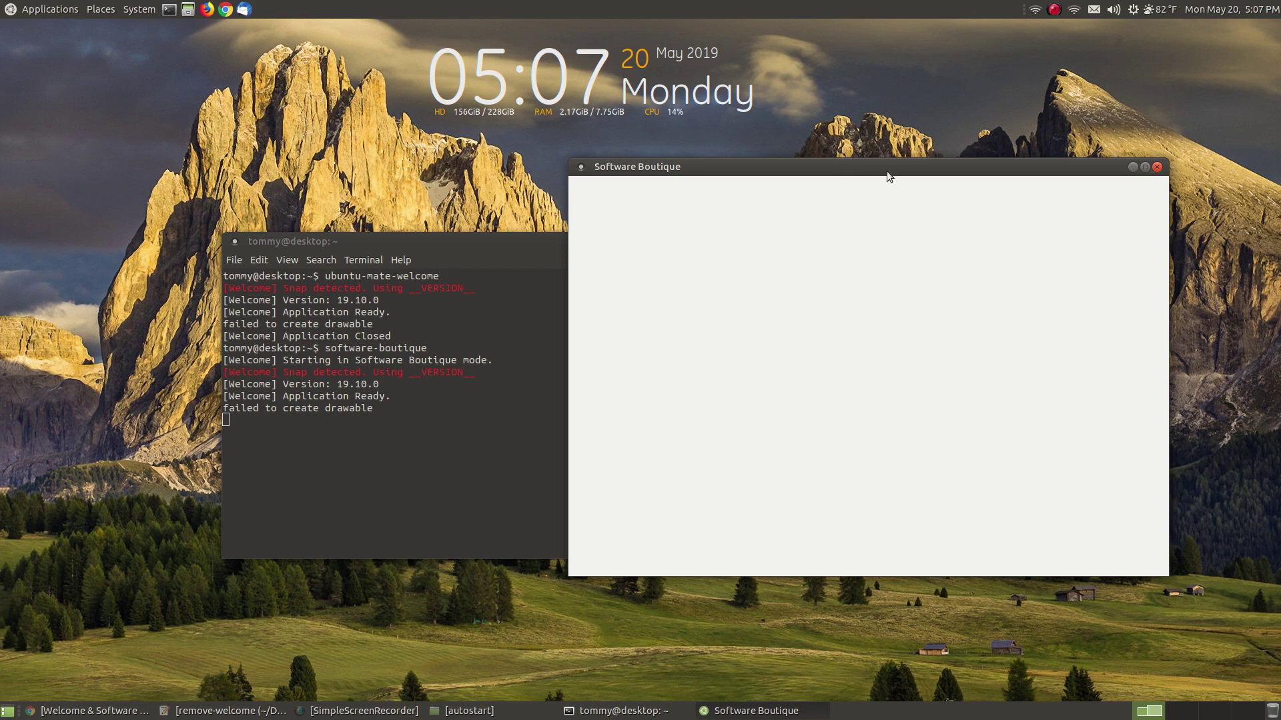
{"action": "left_click_drag", "start_coordinate": [886, 172], "coordinate": [886, 157]}
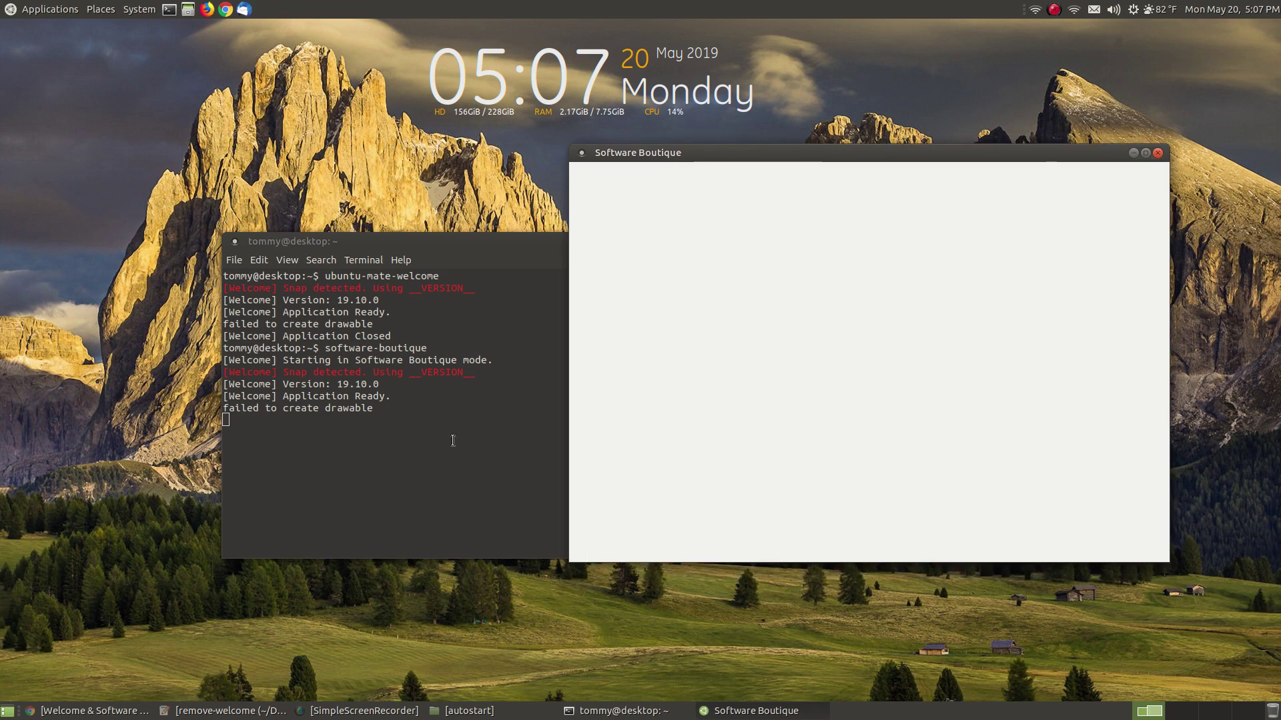
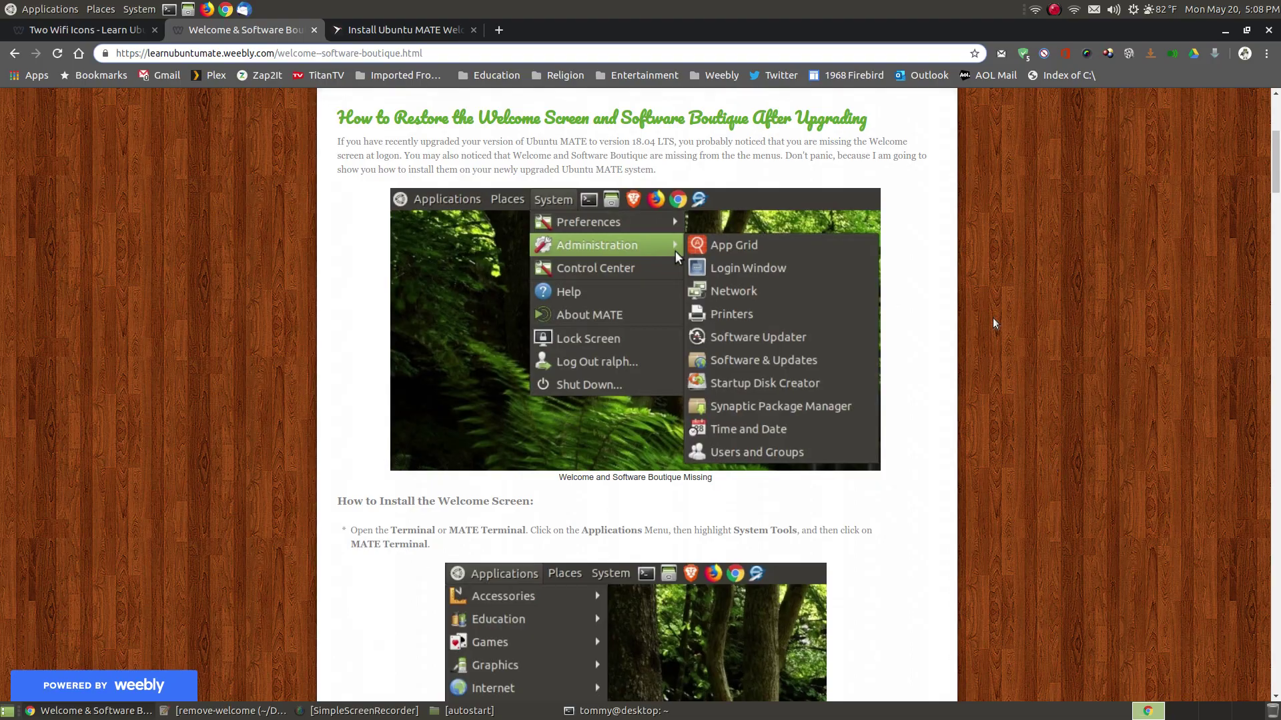
Minimise the browser and move the terminal to the middle of the desktop to examine both commands' output.
{"action": "left_click", "coordinate": [1227, 32]}
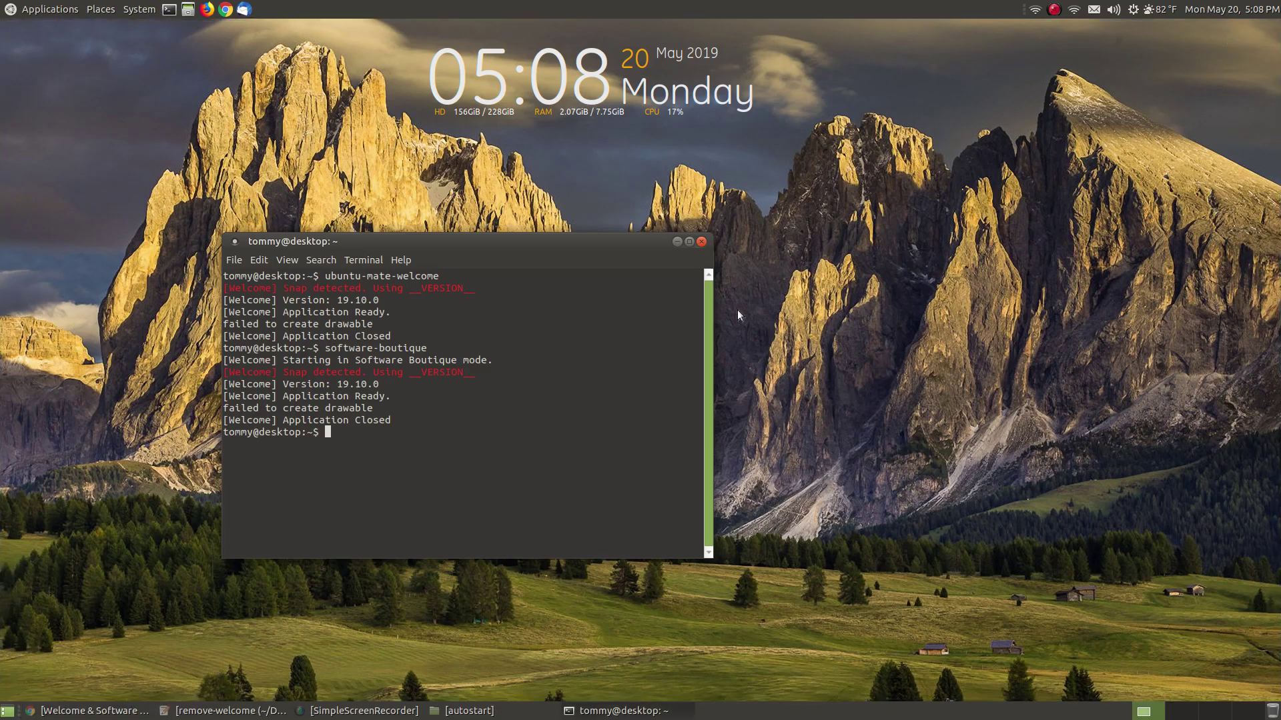
{"action": "left_click_drag", "start_coordinate": [556, 241], "coordinate": [730, 202]}
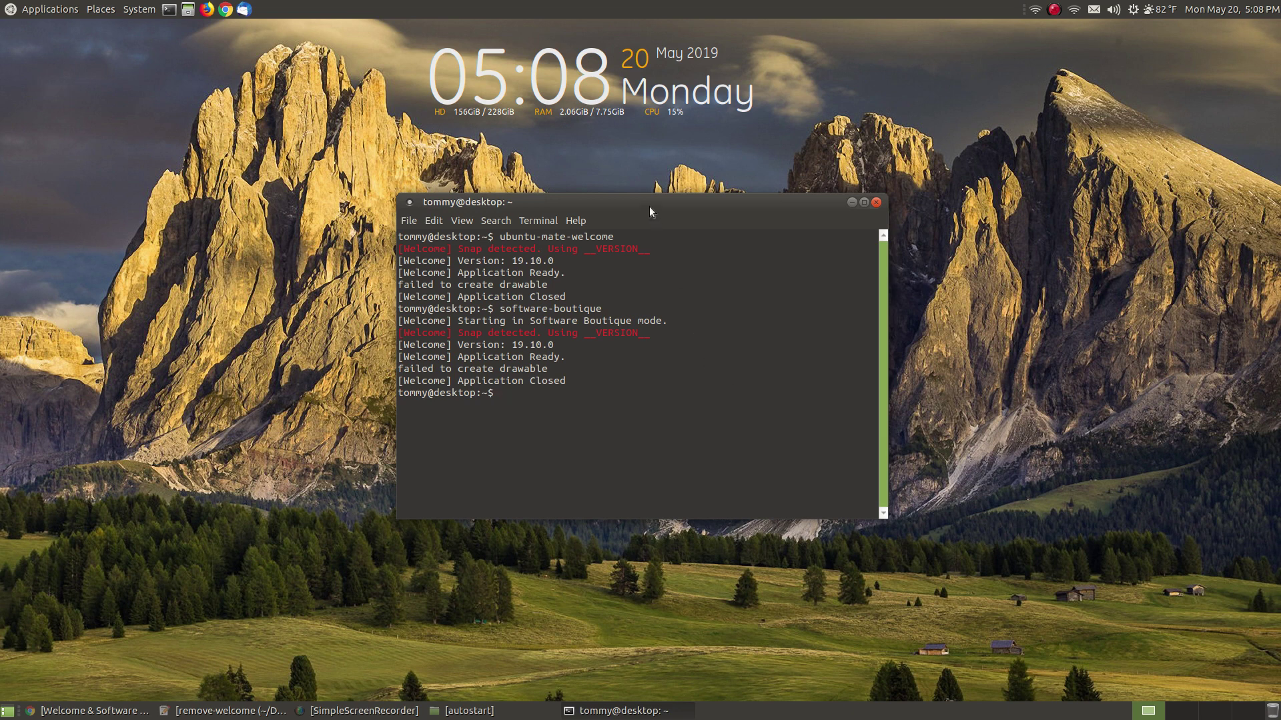
{"action": "left_click_drag", "start_coordinate": [649, 206], "coordinate": [644, 204]}
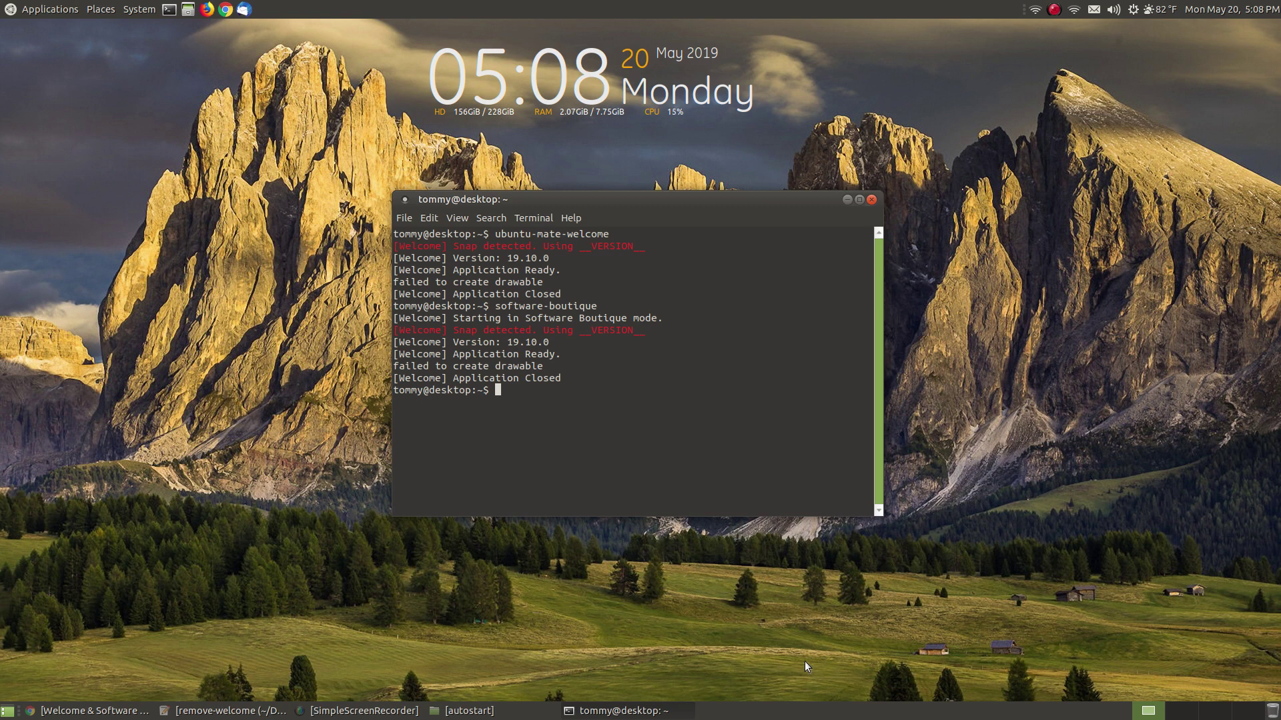
Look through the system's Administration entries for Software Boutique and Welcome, and close the terminal.
{"action": "left_click", "coordinate": [133, 9]}
{"action": "mouse_move", "coordinate": [172, 44]}
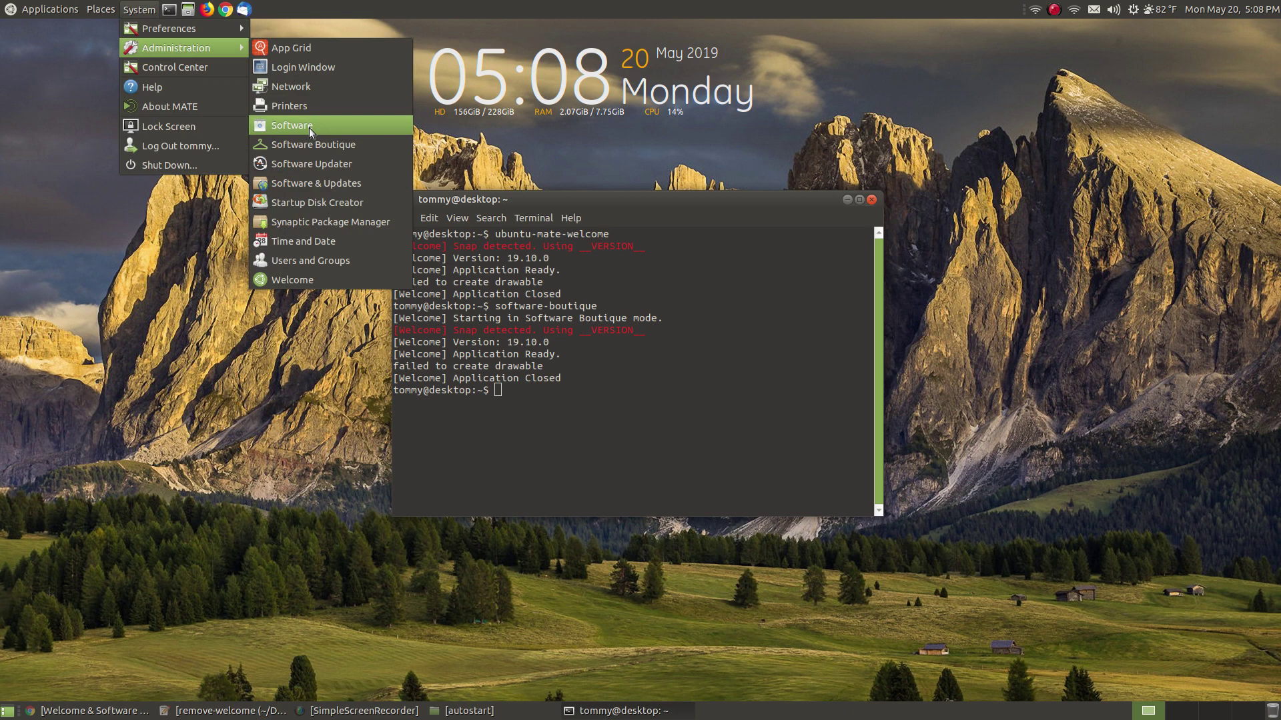
{"action": "left_click", "coordinate": [749, 263]}
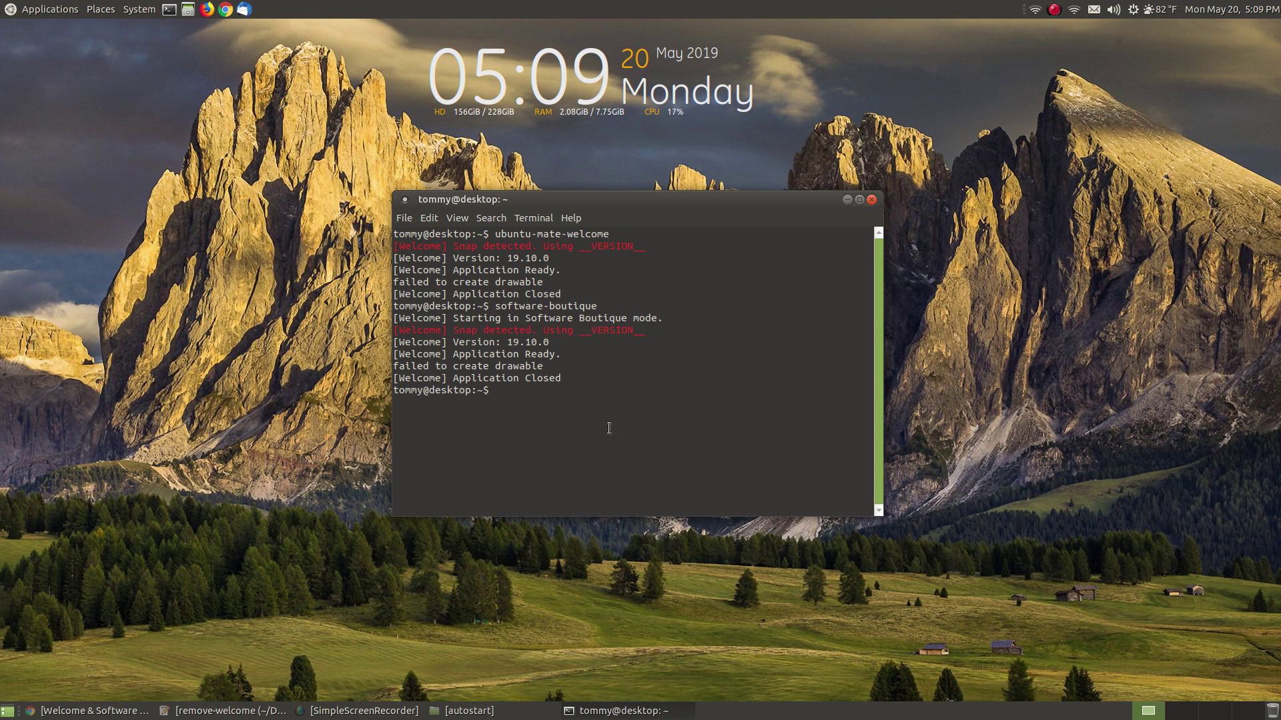
{"action": "left_click", "coordinate": [871, 203]}
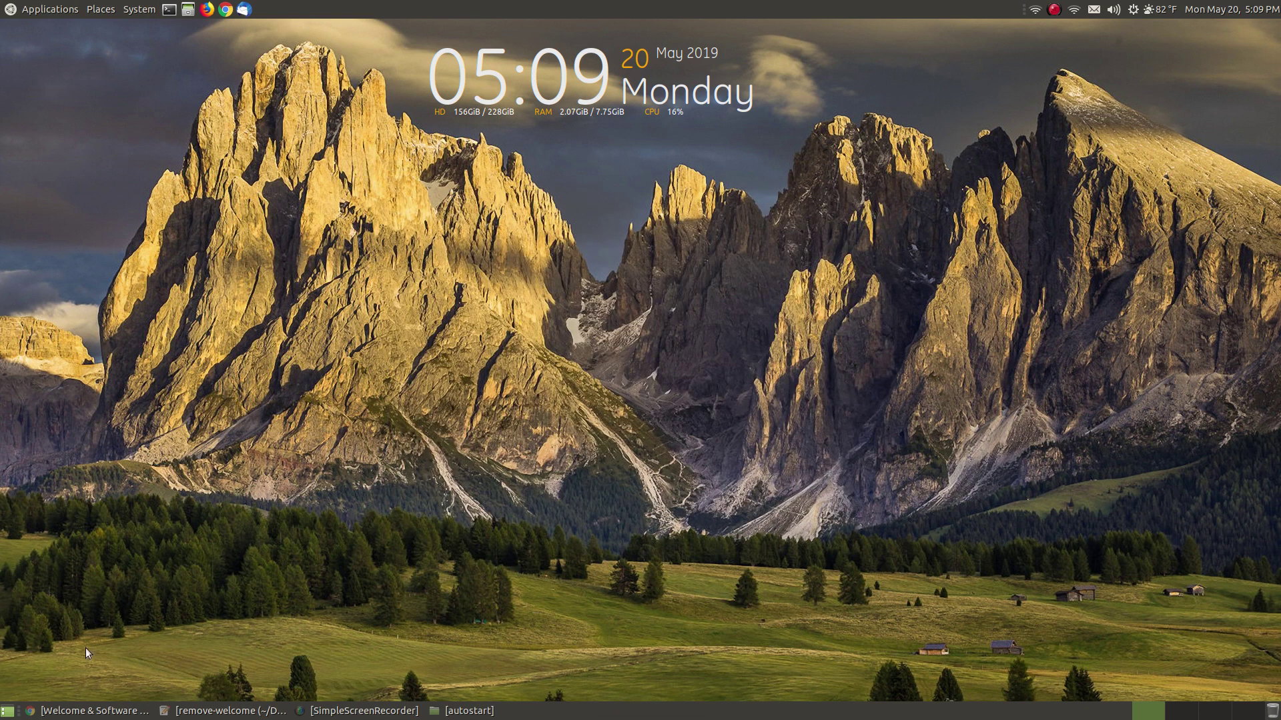
Review the browser guide on restoring Welcome, down to the "Open Welcome when I log on" option, and minimise it.
{"action": "left_click", "coordinate": [93, 710]}
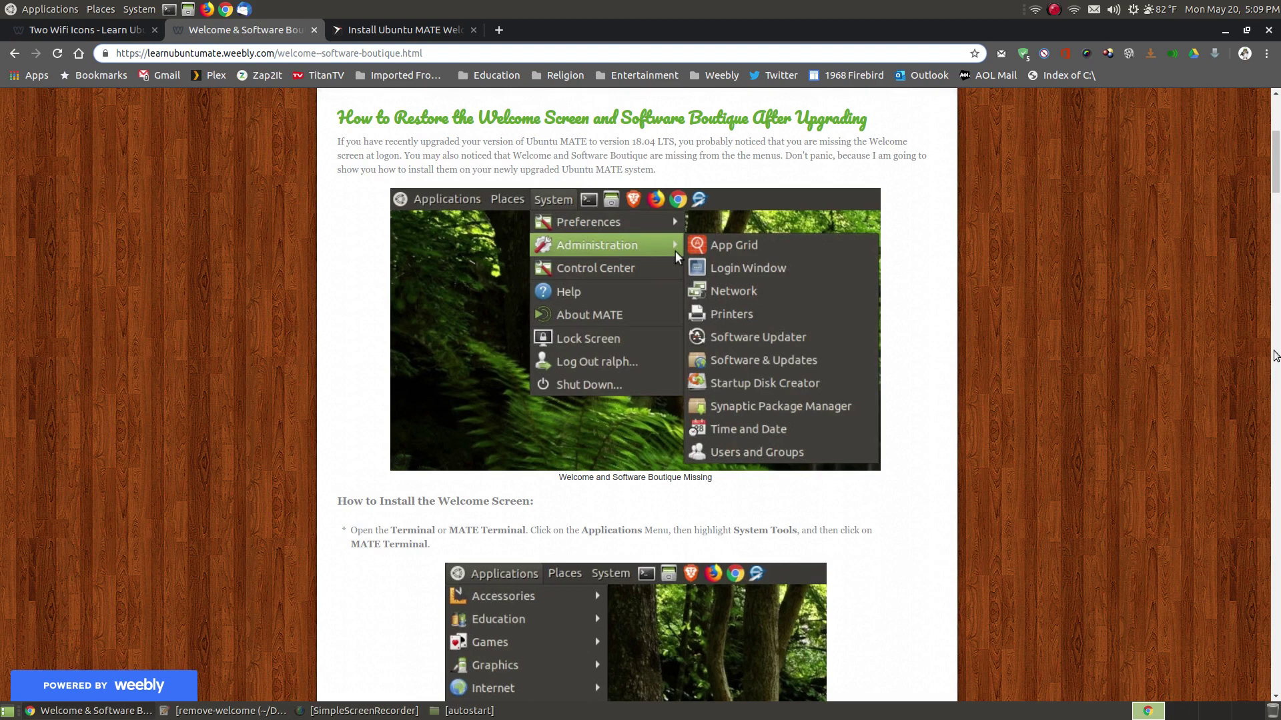
{"action": "left_click", "coordinate": [471, 712]}
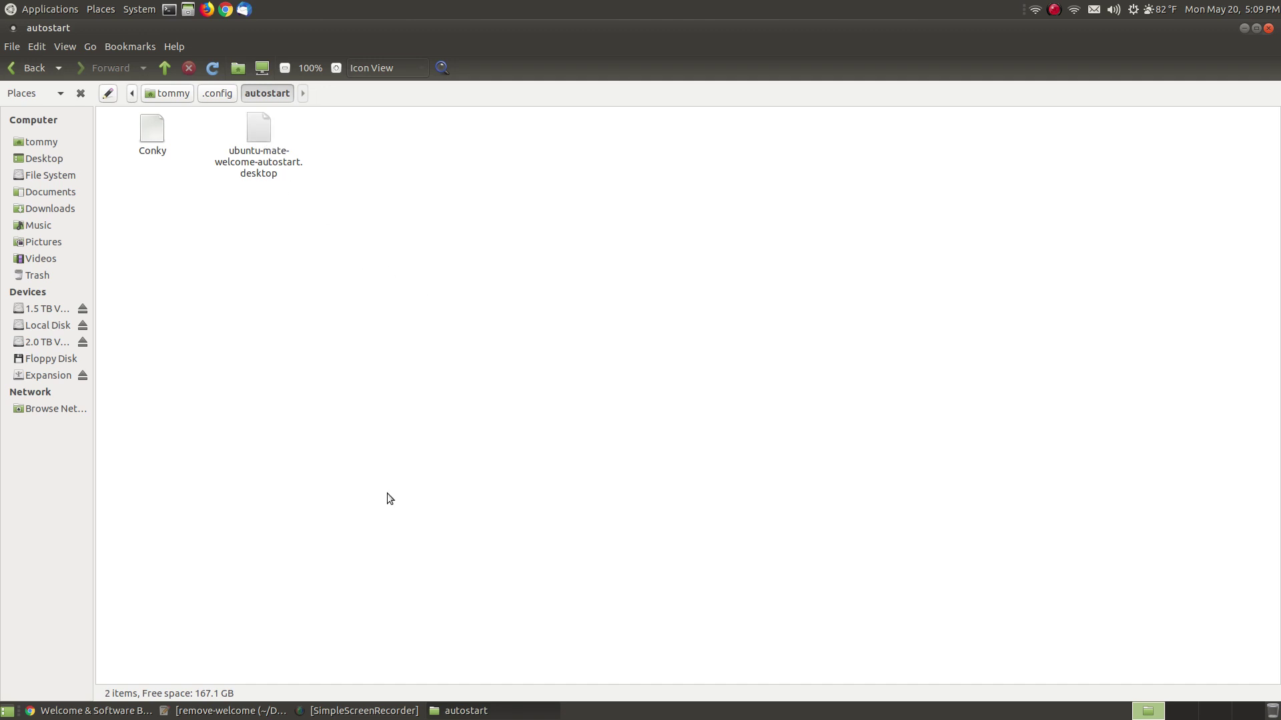
{"action": "left_click", "coordinate": [87, 711]}
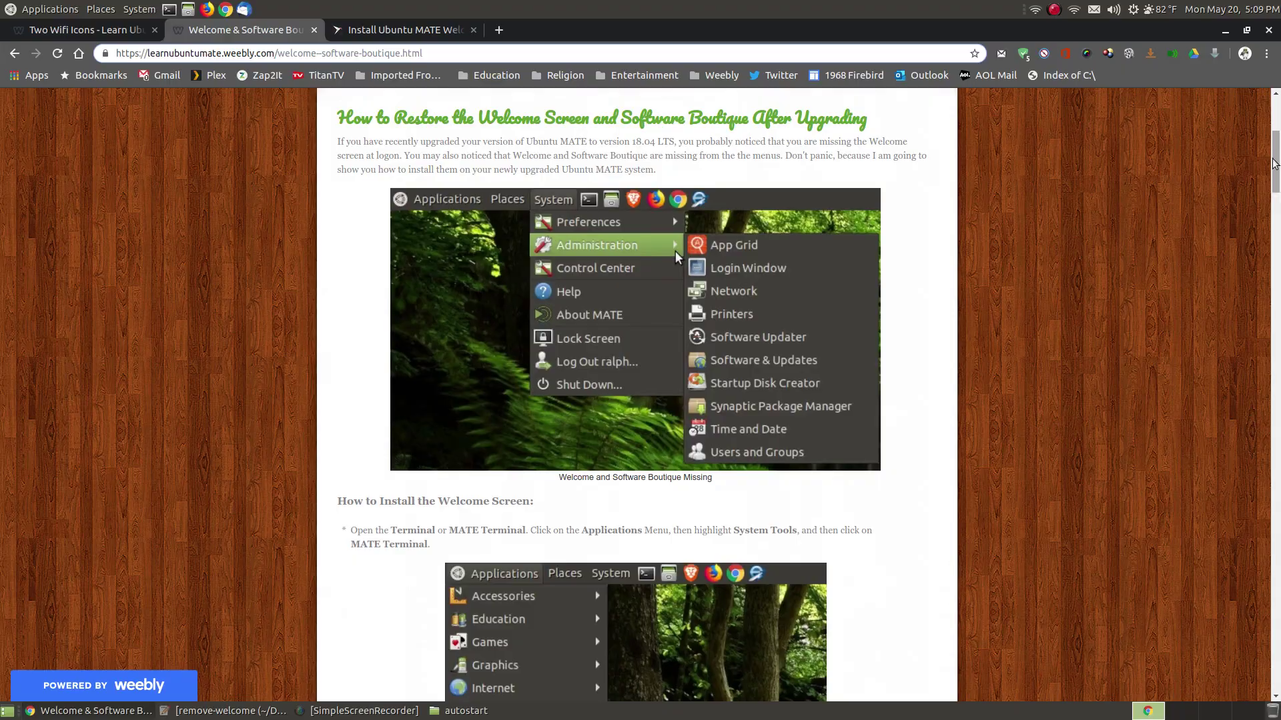
{"action": "left_click_drag", "start_coordinate": [1274, 163], "coordinate": [1277, 460]}
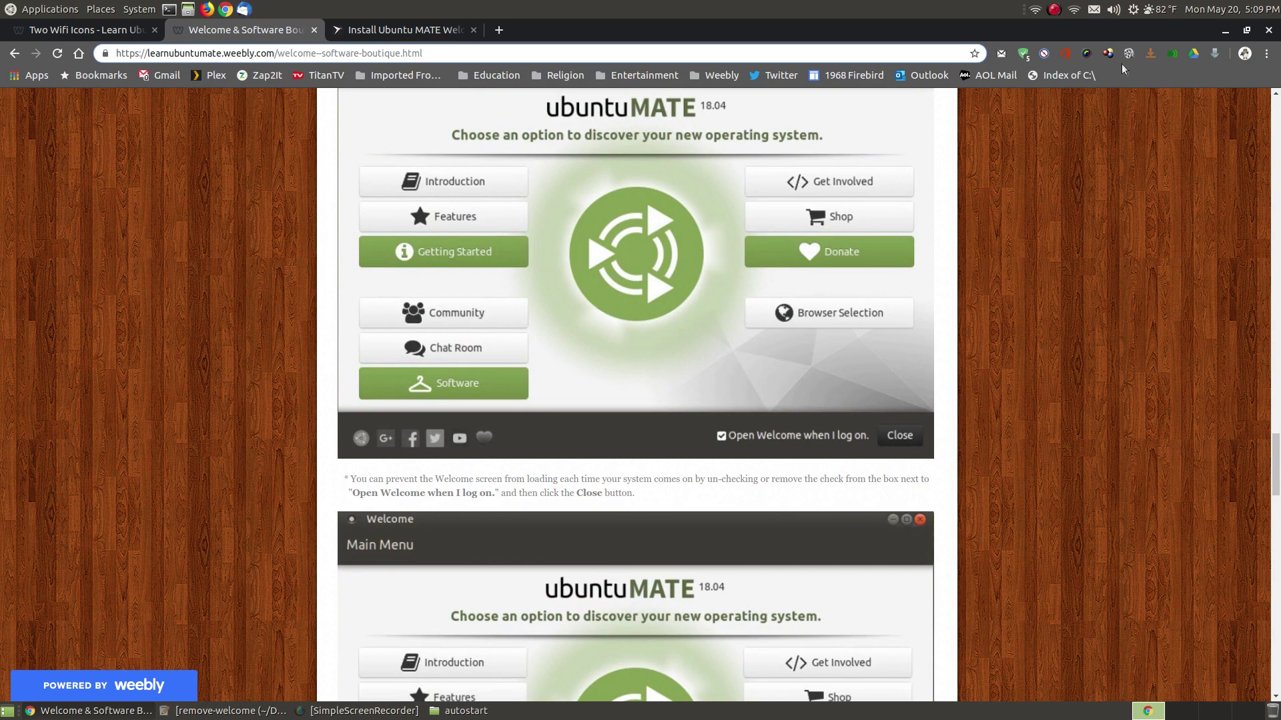
{"action": "left_click", "coordinate": [1225, 30]}
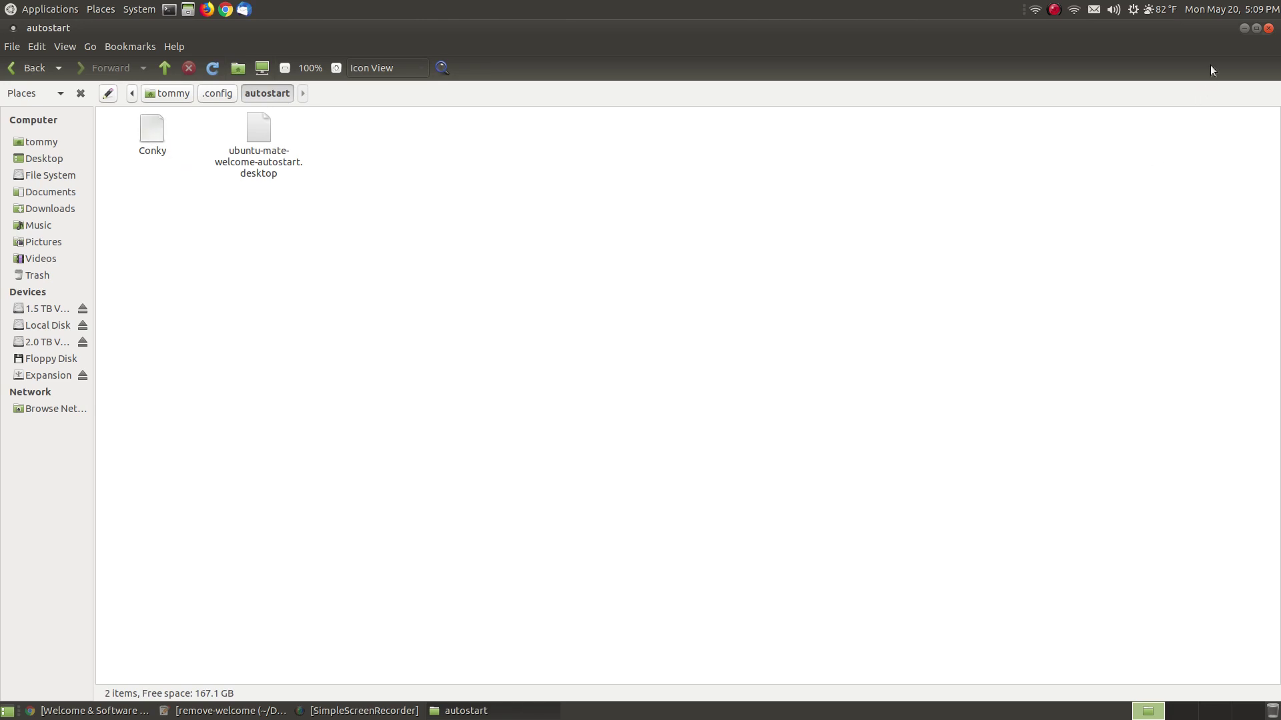
Examine the startup files in the autostart folder and minimise the folder window.
{"action": "left_click", "coordinate": [1243, 29]}
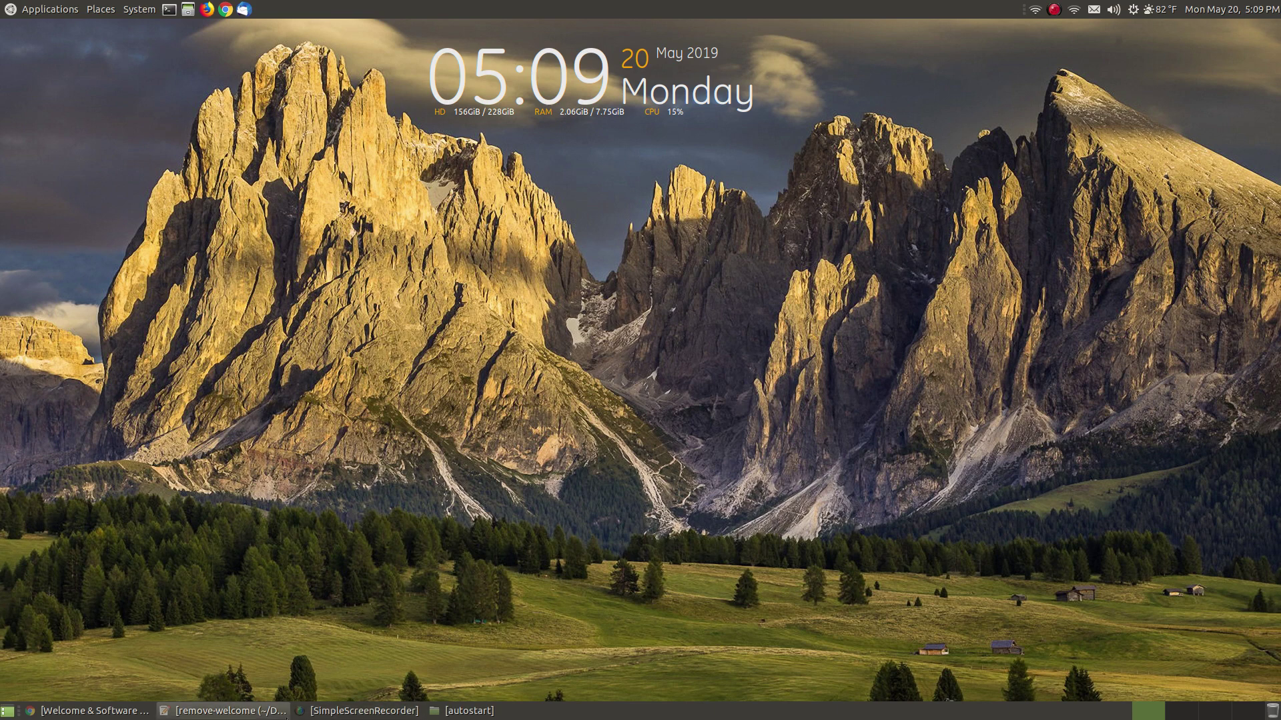
{"action": "left_click", "coordinate": [452, 711]}
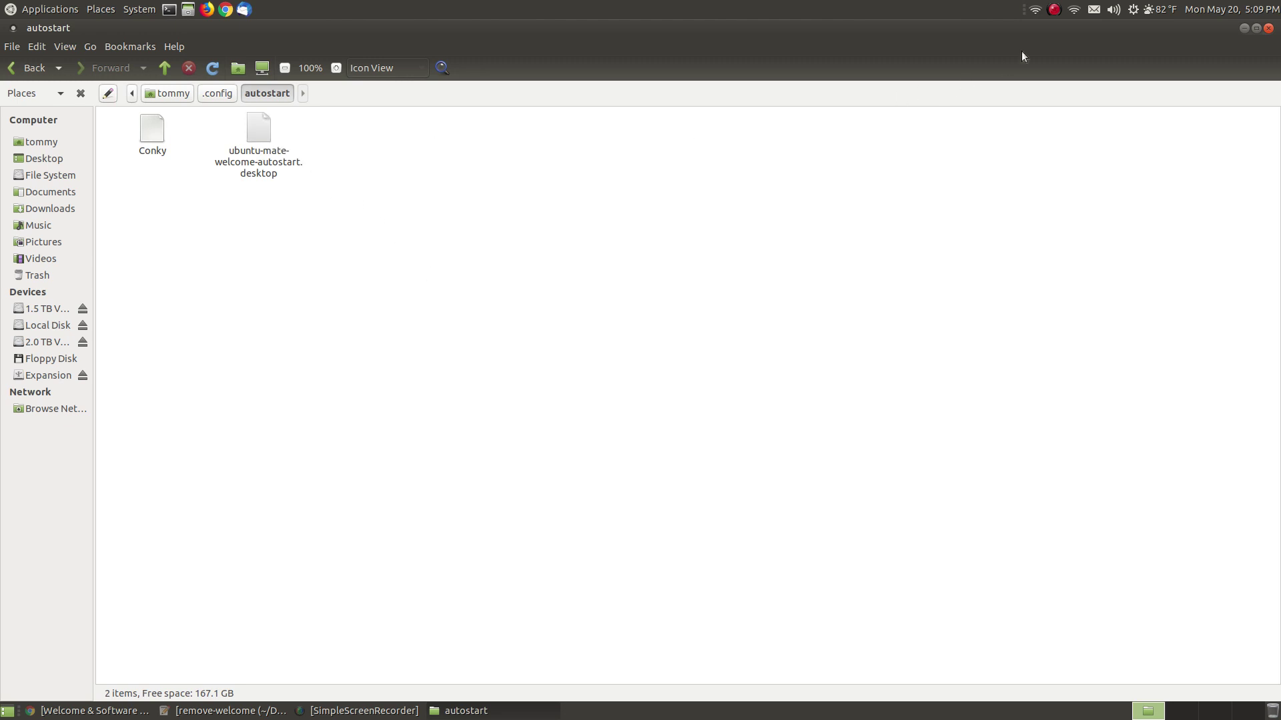
{"action": "left_click", "coordinate": [1243, 29]}
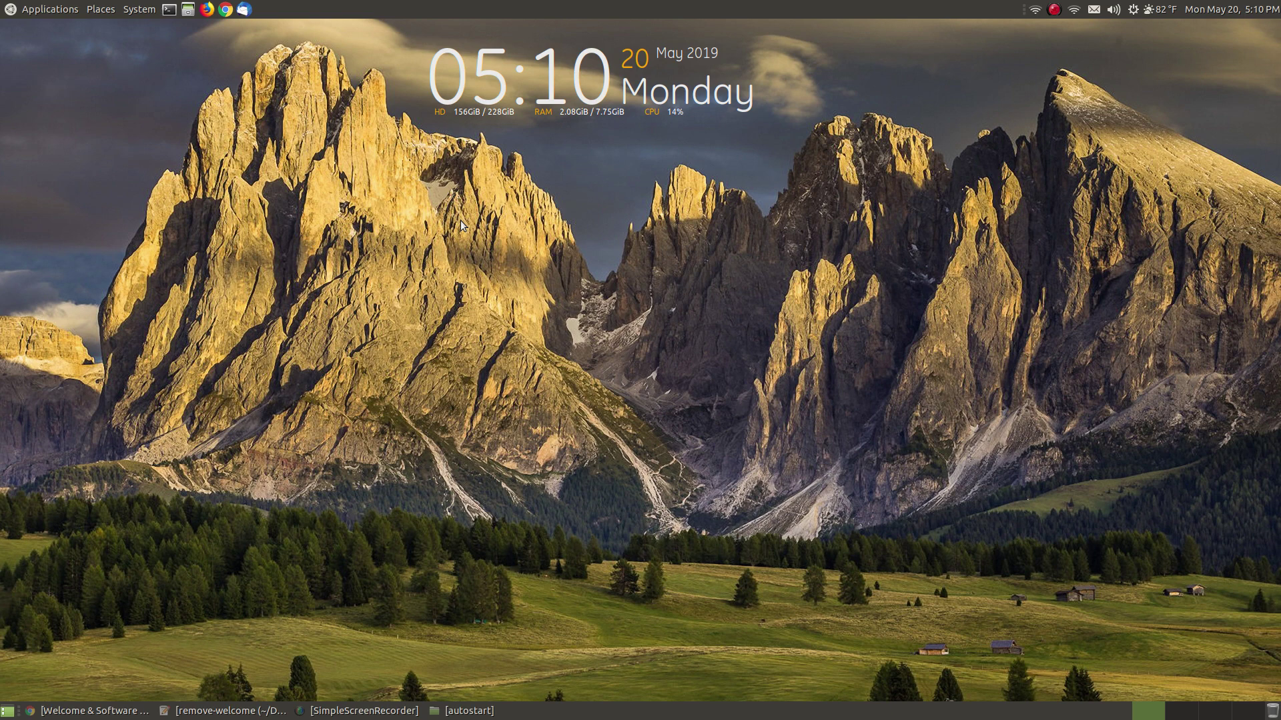
Open a new terminal and copy the line "sudo snap remove software-boutique" from the remove-welcome document.
{"action": "left_click", "coordinate": [168, 9]}
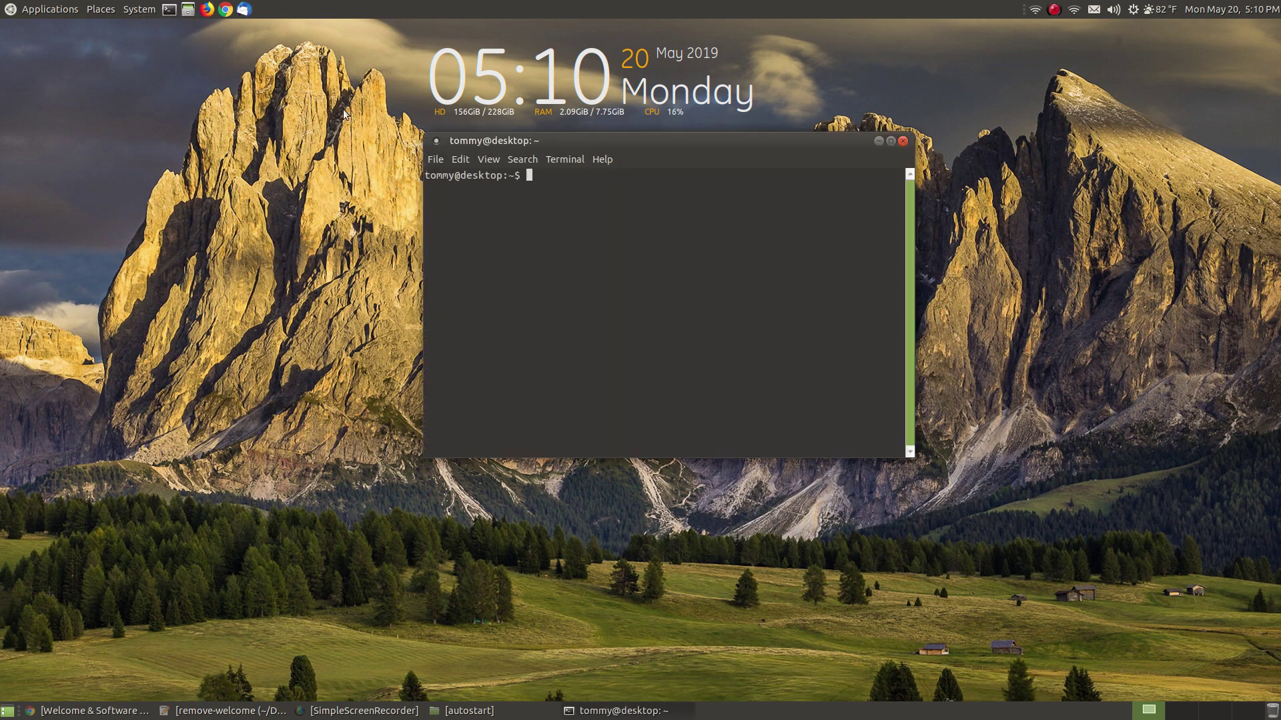
{"action": "left_click", "coordinate": [223, 711]}
{"action": "left_click", "coordinate": [606, 148]}
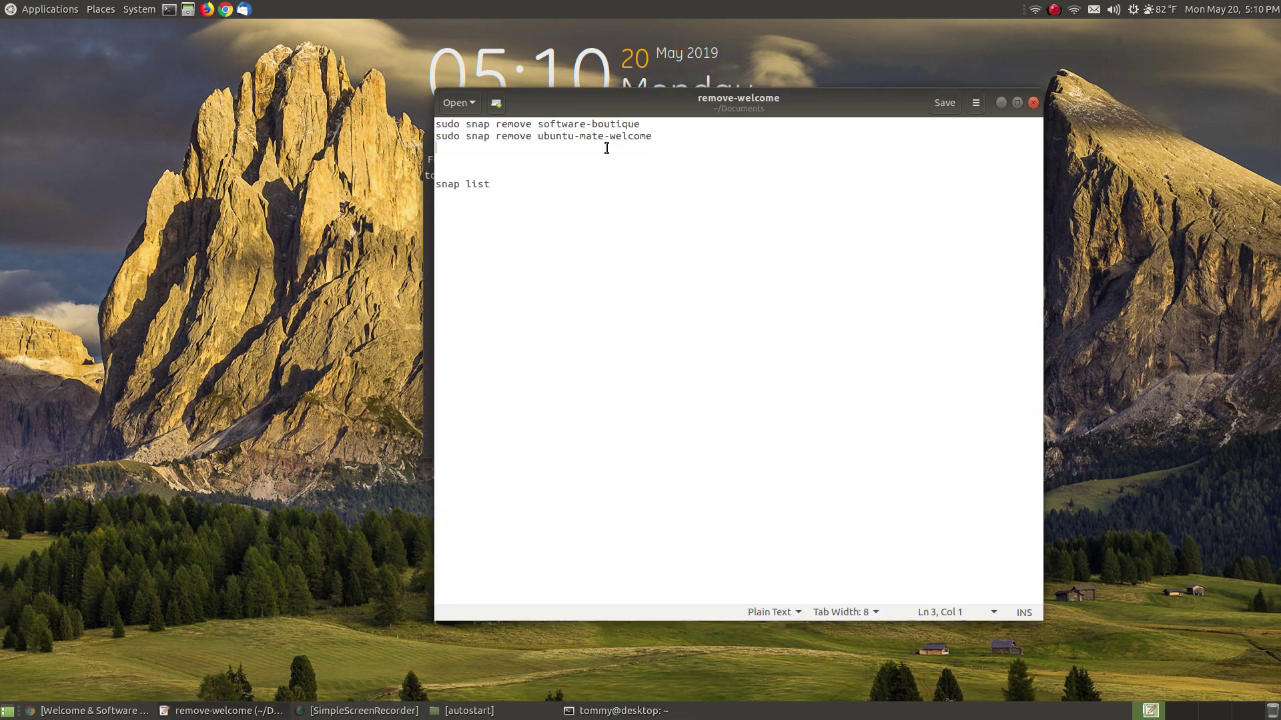
{"action": "left_click_drag", "start_coordinate": [646, 124], "coordinate": [435, 124]}
{"action": "right_click", "coordinate": [520, 128]}
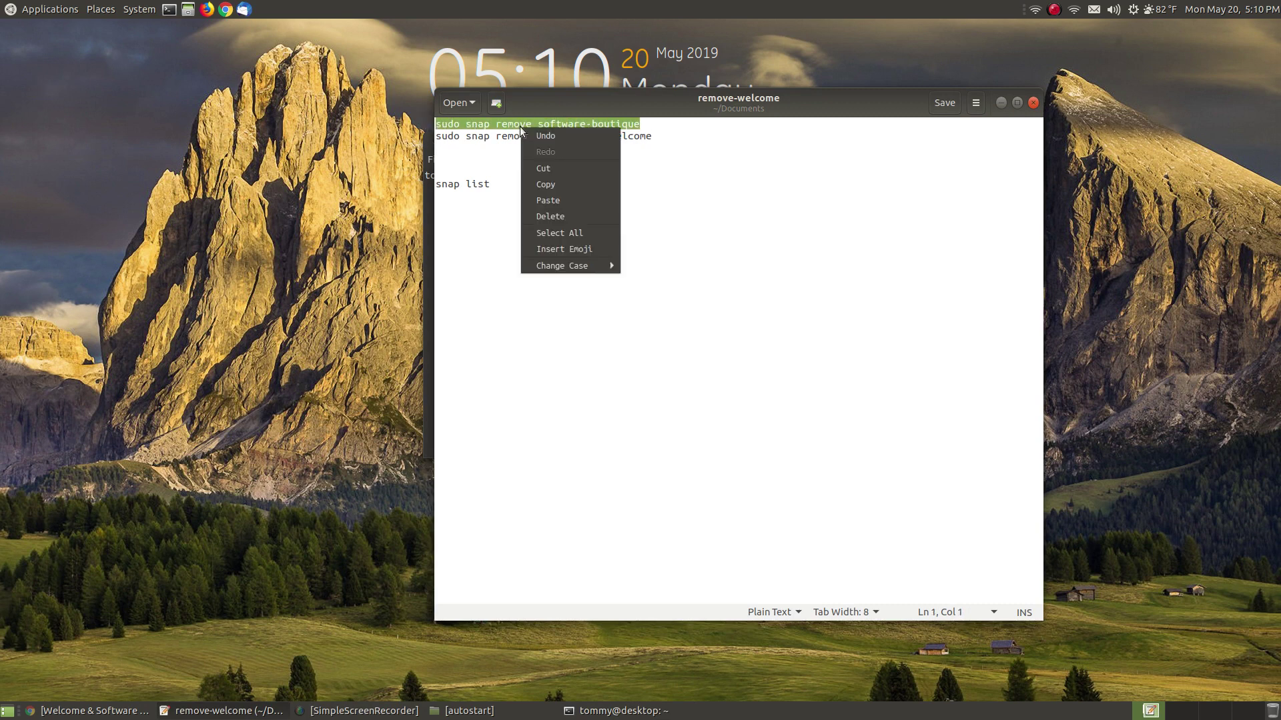
{"action": "left_click", "coordinate": [540, 185]}
{"action": "left_click", "coordinate": [1000, 103]}
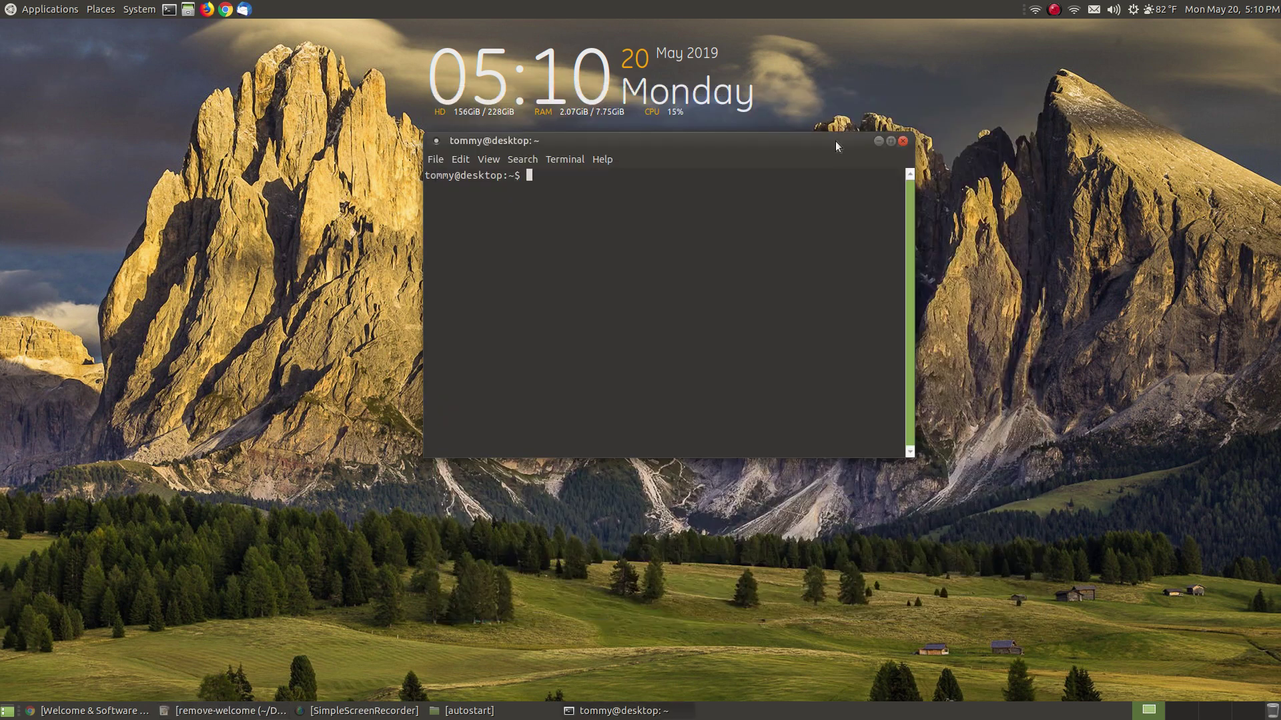
{"action": "left_click_drag", "start_coordinate": [709, 143], "coordinate": [684, 145]}
Recopy "sudo snap remove software-boutique" from the document, run it in the terminal and authorise it with the account password.
{"action": "left_click", "coordinate": [224, 710]}
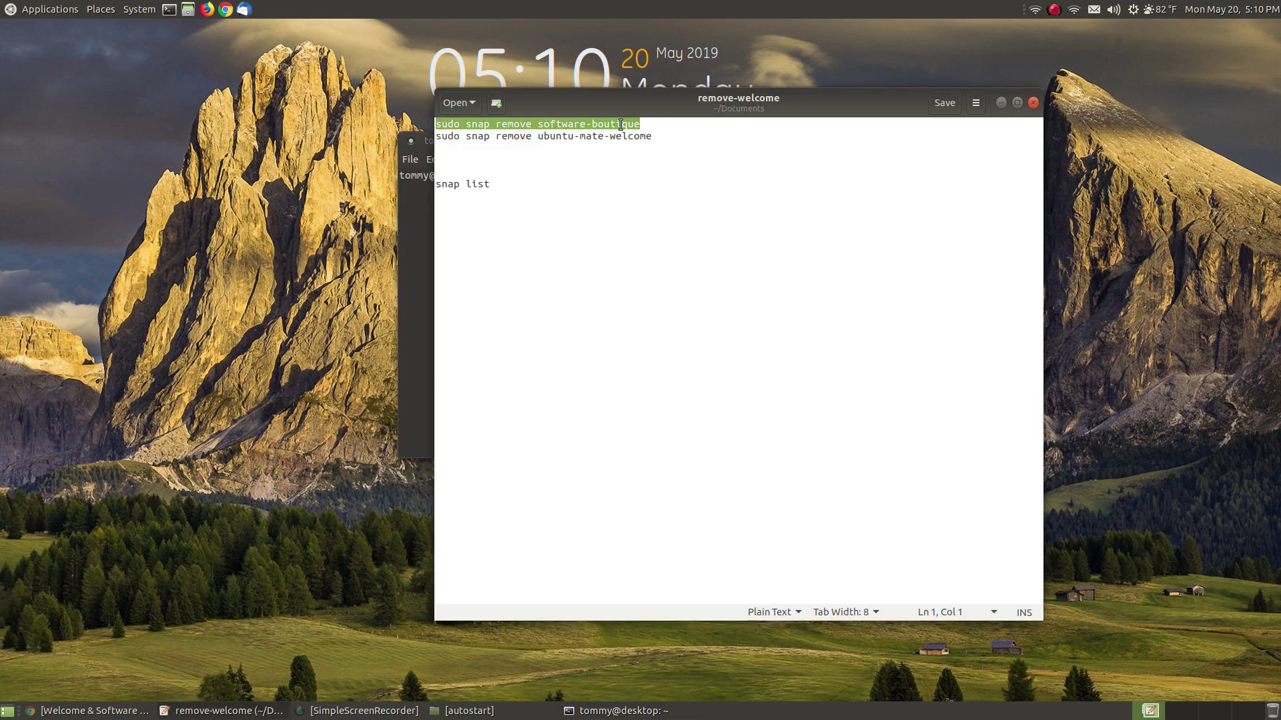
{"action": "right_click", "coordinate": [600, 123]}
{"action": "left_click", "coordinate": [636, 178]}
{"action": "left_click", "coordinate": [1001, 103]}
{"action": "right_click", "coordinate": [606, 179]}
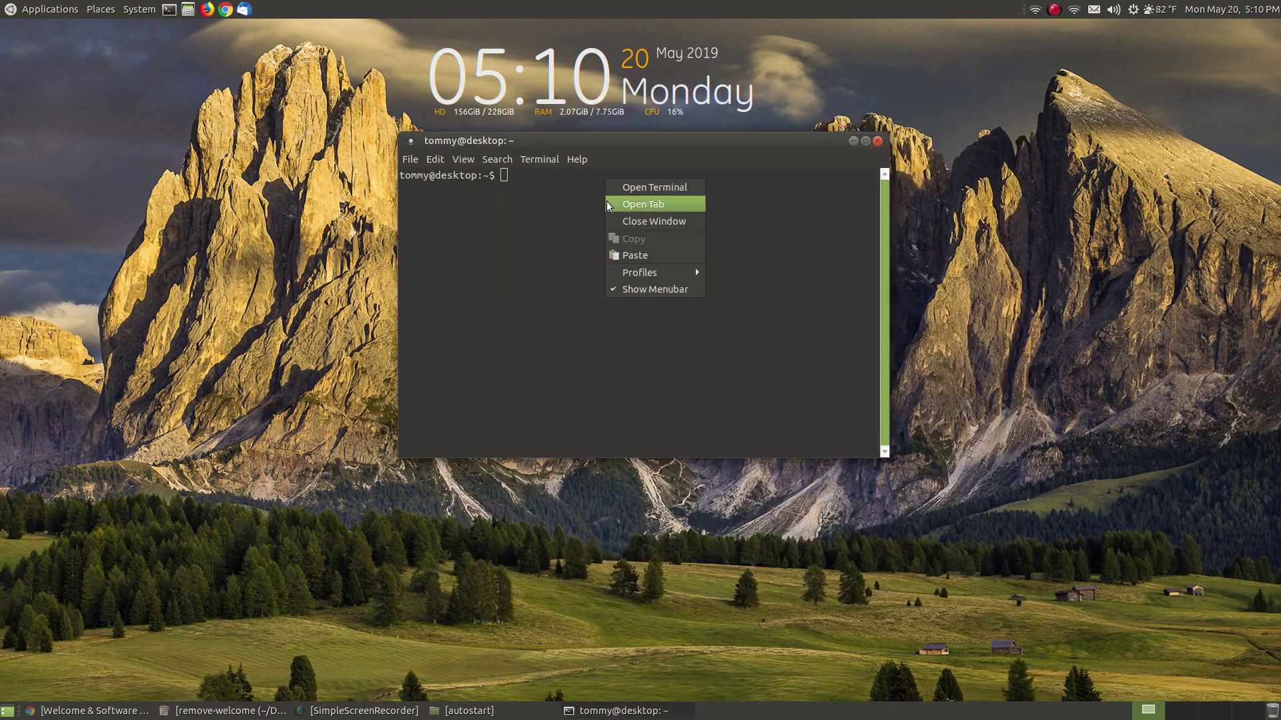
{"action": "left_click", "coordinate": [623, 252]}
{"action": "key", "text": "Return"}
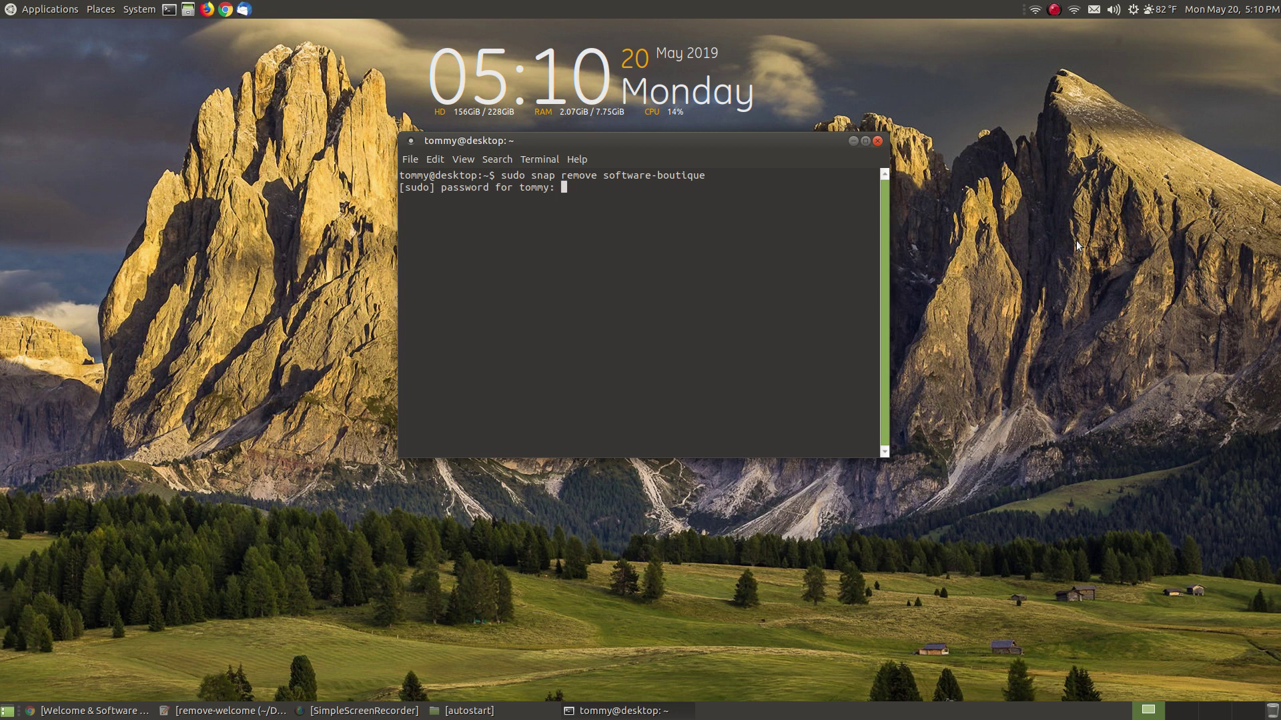
{"action": "key", "text": "Return"}
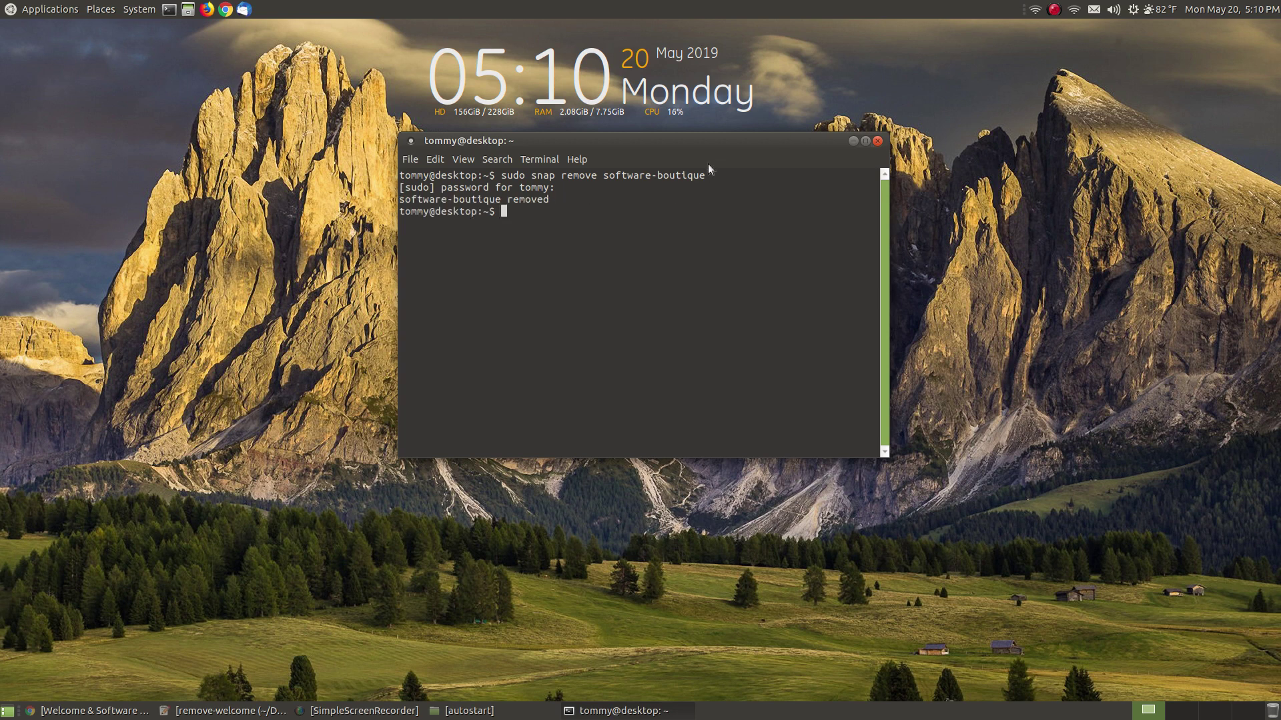
Copy "sudo snap remove ubuntu-mate-welcome" from the document, run it in the terminal, and close the terminal.
{"action": "left_click", "coordinate": [220, 711]}
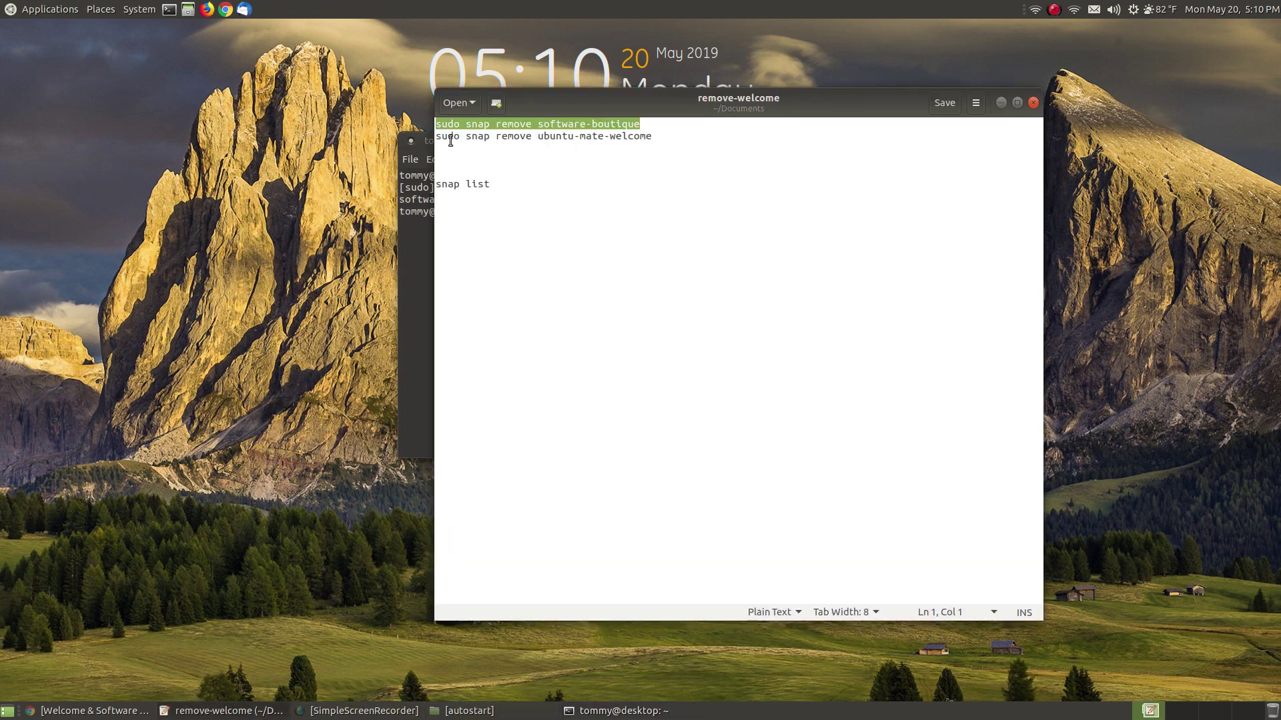
{"action": "left_click_drag", "start_coordinate": [654, 137], "coordinate": [437, 136]}
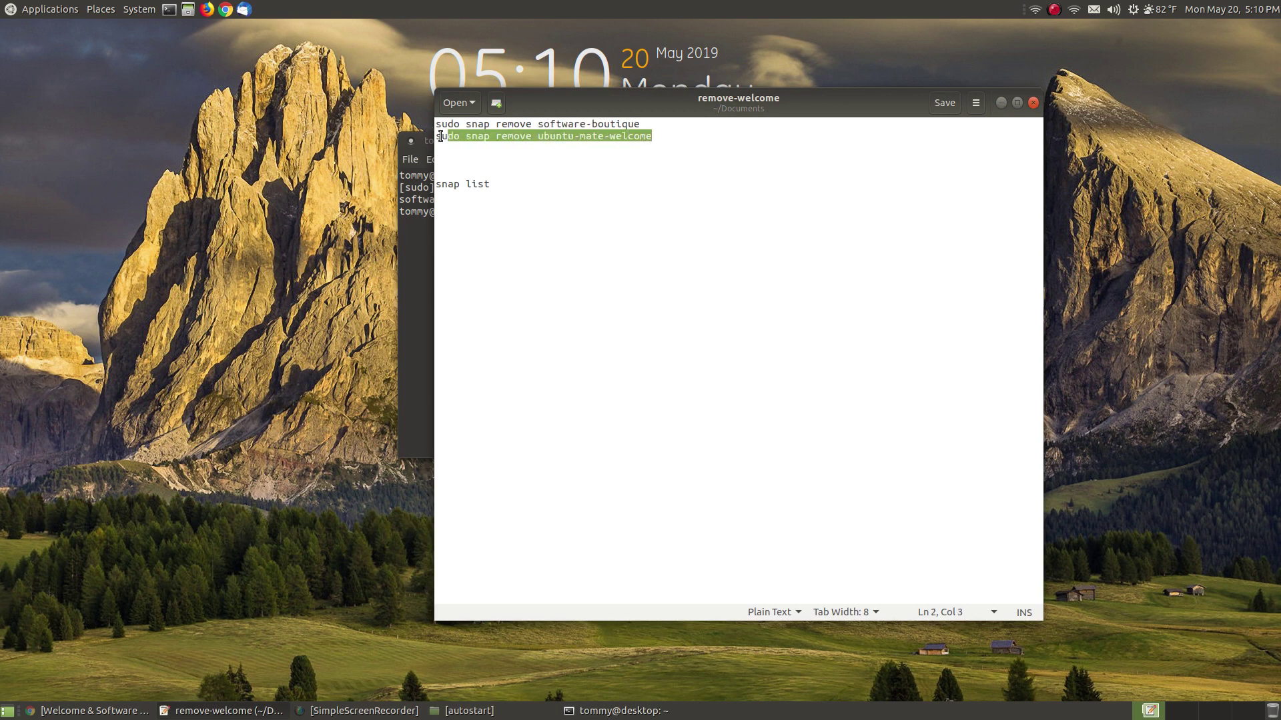
{"action": "right_click", "coordinate": [513, 138]}
{"action": "left_click", "coordinate": [539, 195]}
{"action": "left_click", "coordinate": [1002, 103]}
{"action": "right_click", "coordinate": [562, 222]}
{"action": "left_click", "coordinate": [587, 295]}
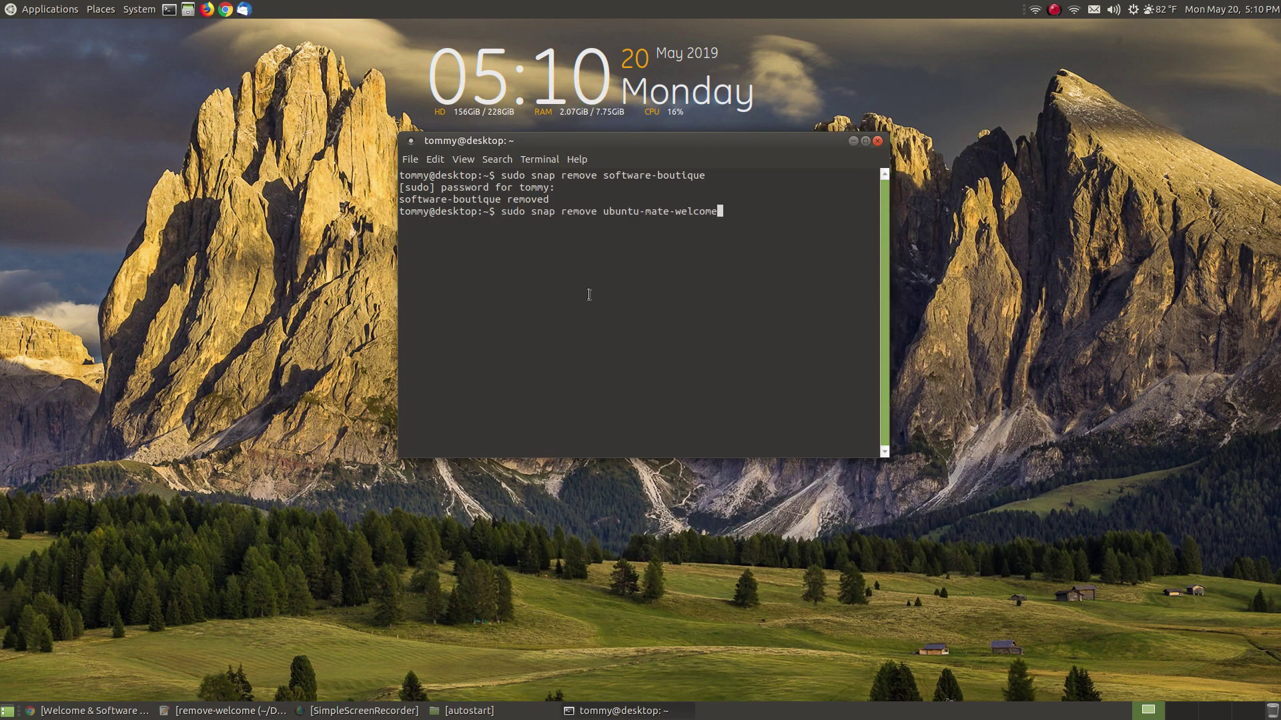
{"action": "key", "text": "Return"}
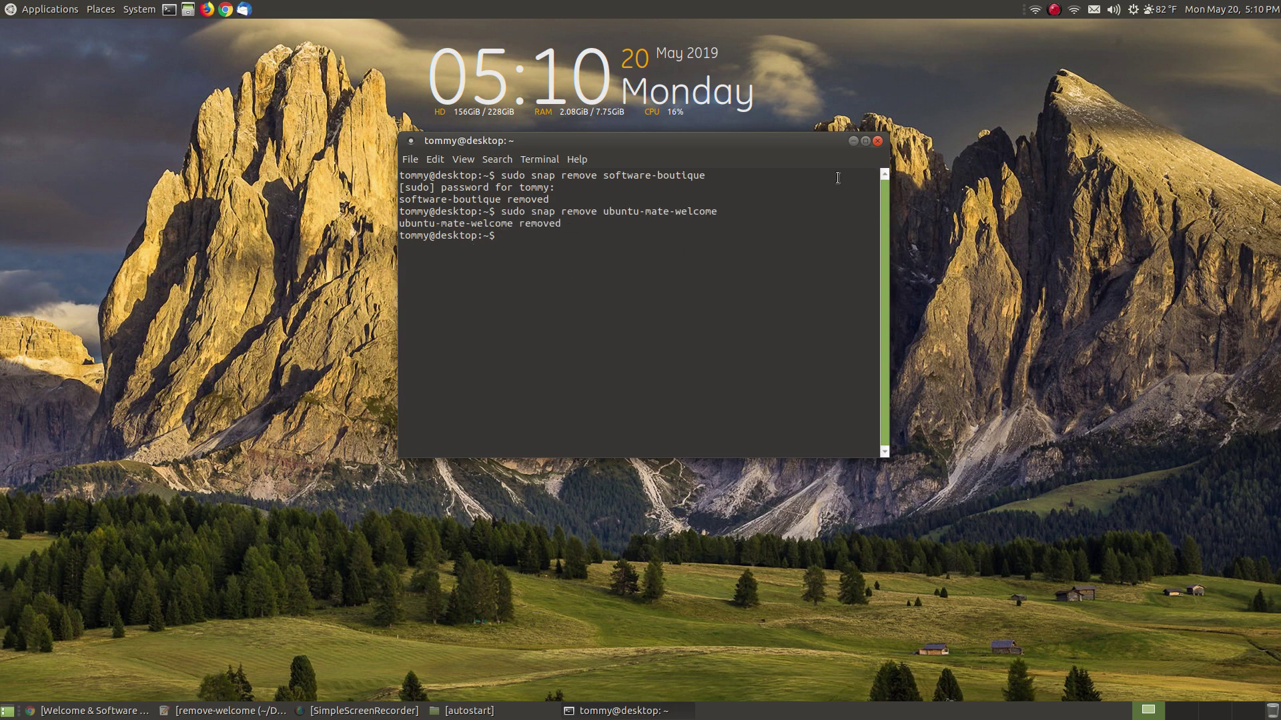
{"action": "left_click", "coordinate": [876, 144]}
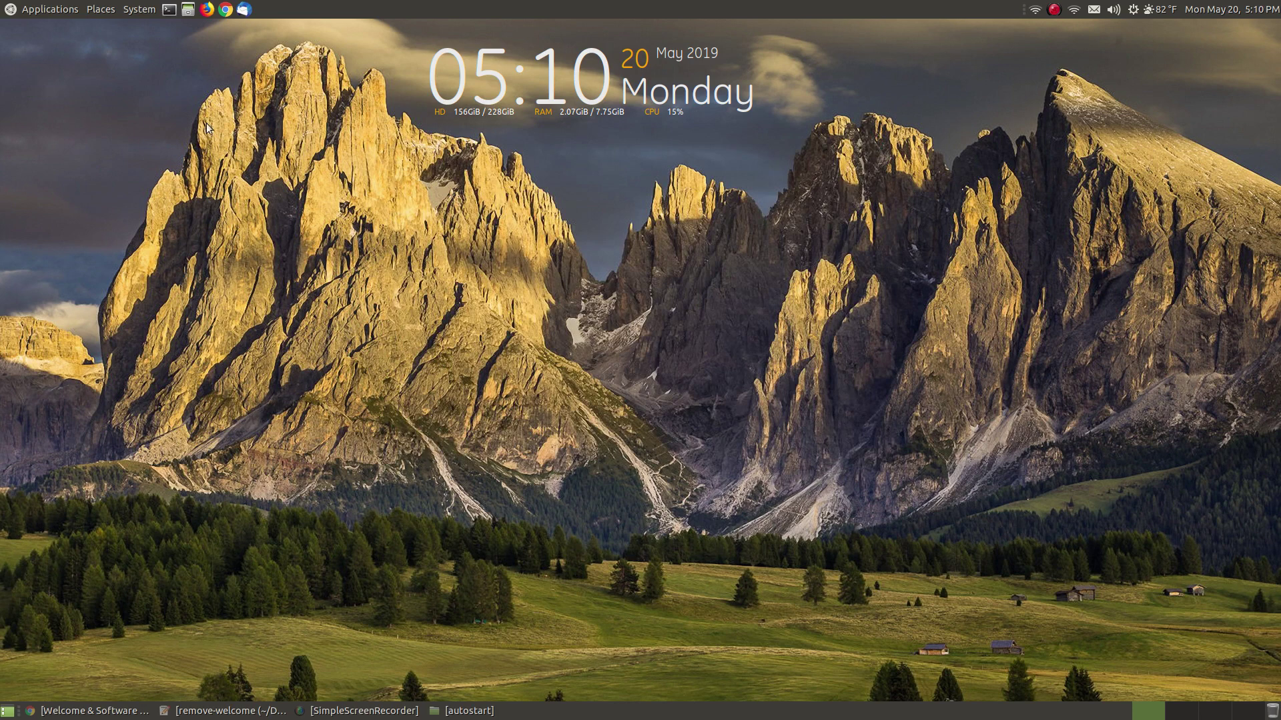
Check whether Welcome is still listed among the system administration programs.
{"action": "left_click", "coordinate": [134, 10]}
{"action": "mouse_move", "coordinate": [184, 46]}
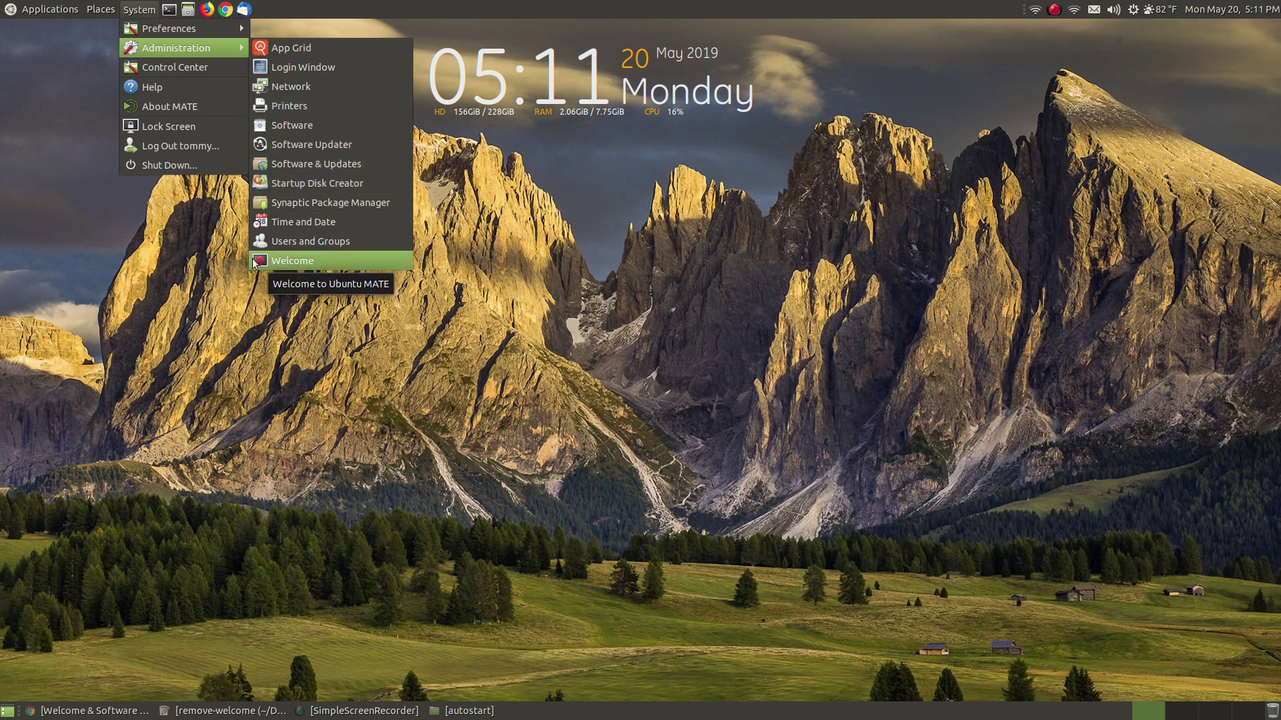
{"action": "left_click", "coordinate": [142, 254]}
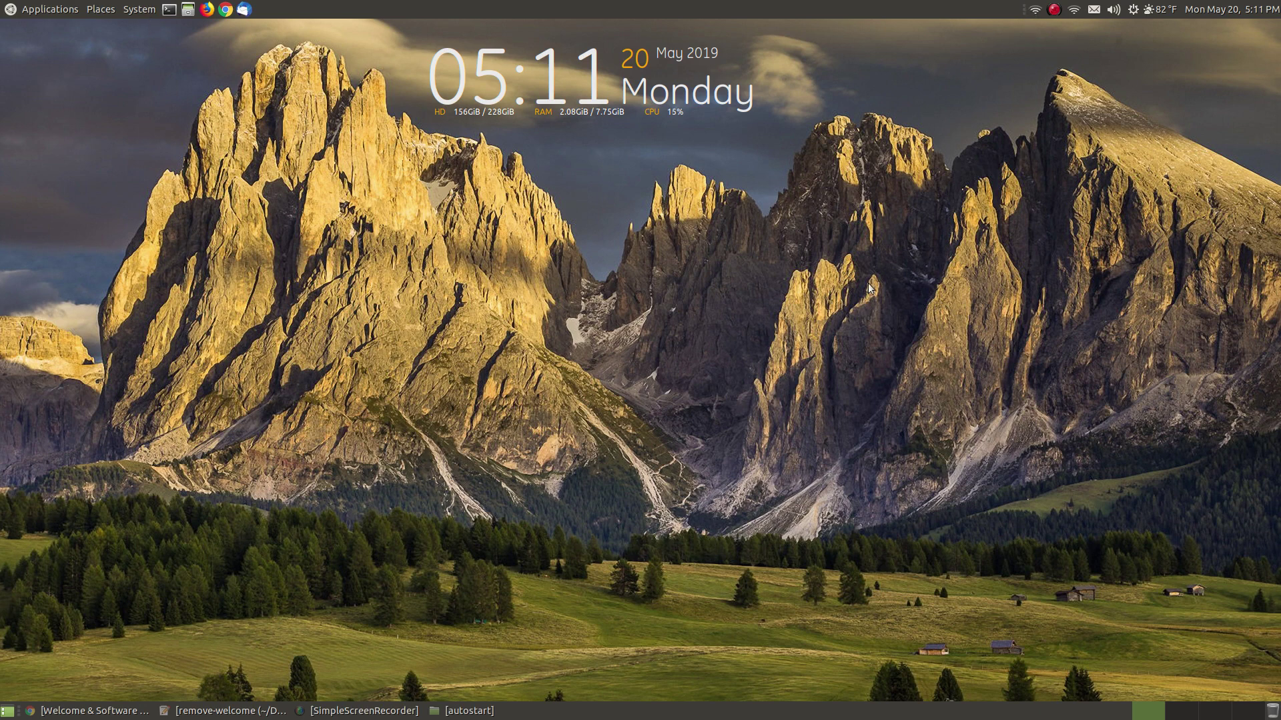
{"action": "left_click", "coordinate": [140, 9]}
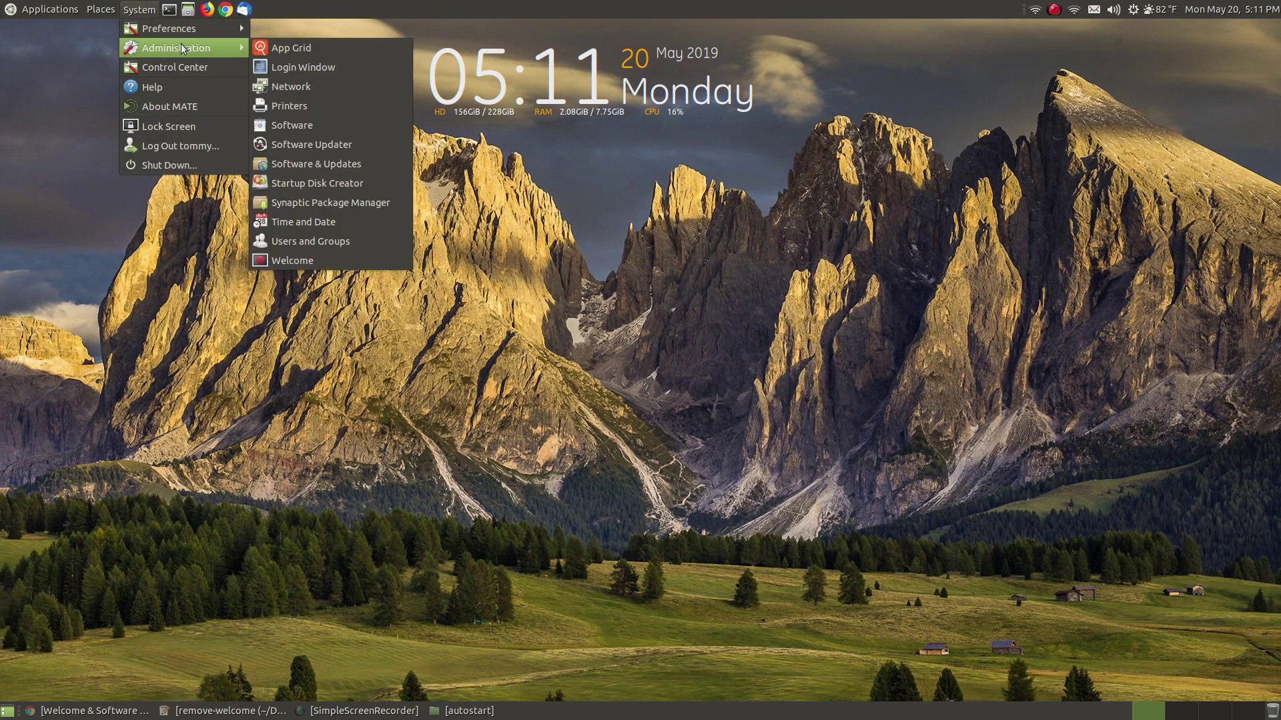
{"action": "left_click", "coordinate": [471, 383]}
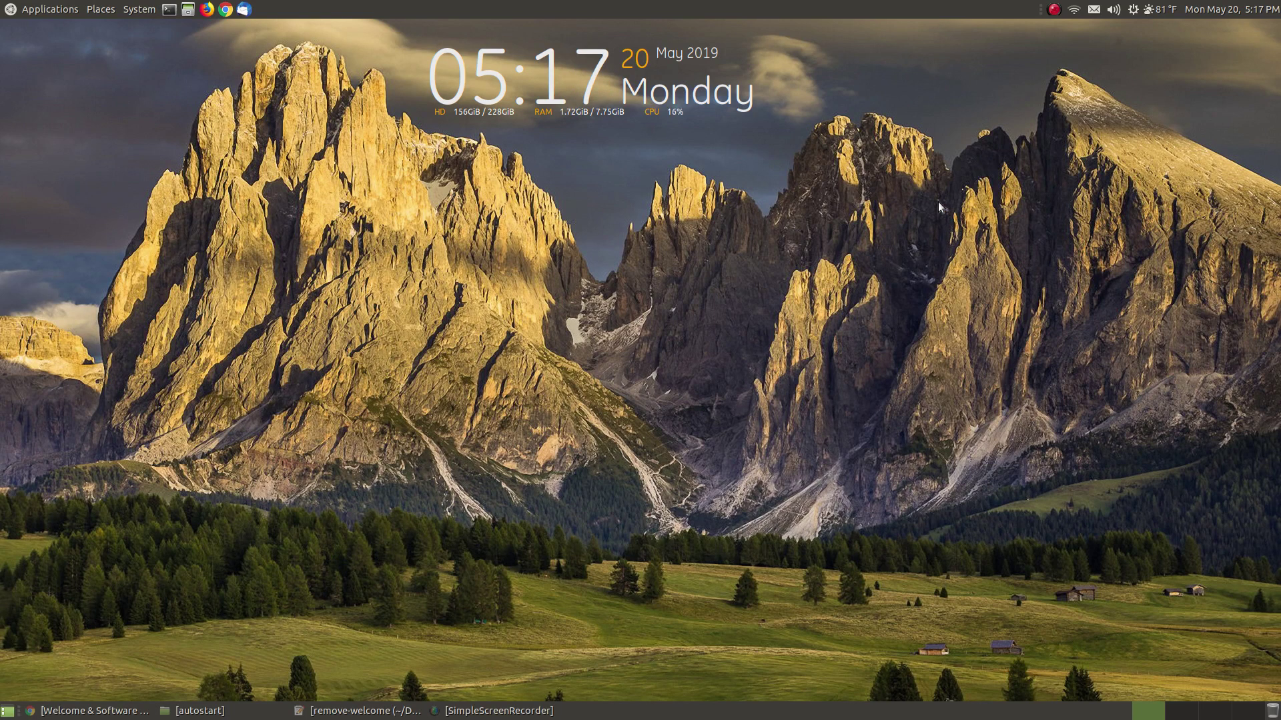
Review the web instructions for restoring Welcome and Software Boutique, and check the contents of the autostart folder.
{"action": "left_click", "coordinate": [94, 710]}
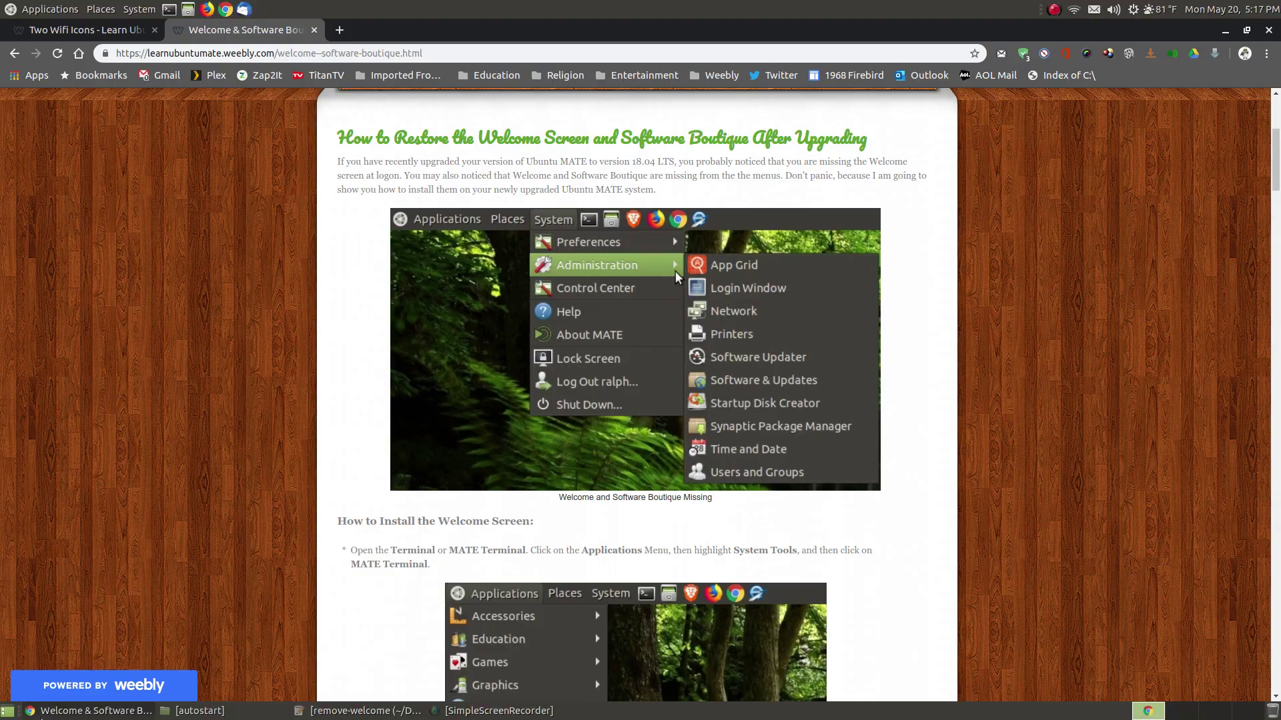
{"action": "left_click", "coordinate": [87, 29]}
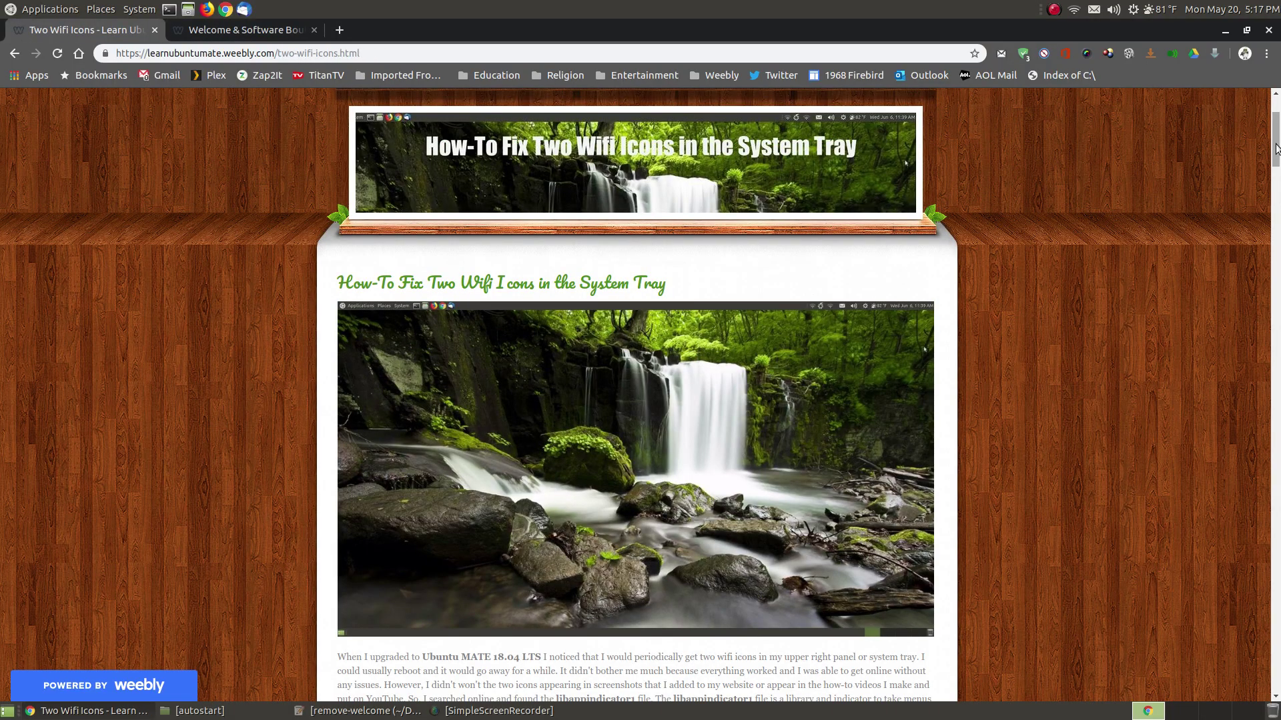
{"action": "left_click", "coordinate": [257, 32]}
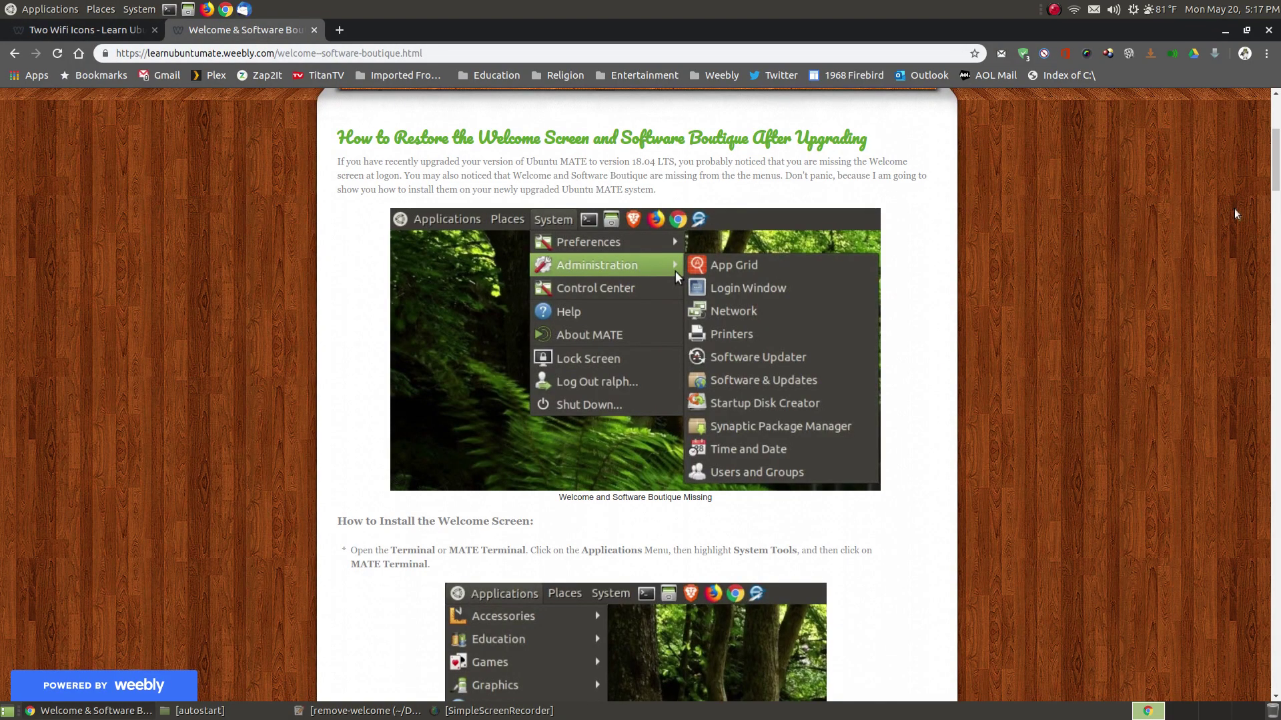
{"action": "left_click_drag", "start_coordinate": [1273, 181], "coordinate": [1277, 461]}
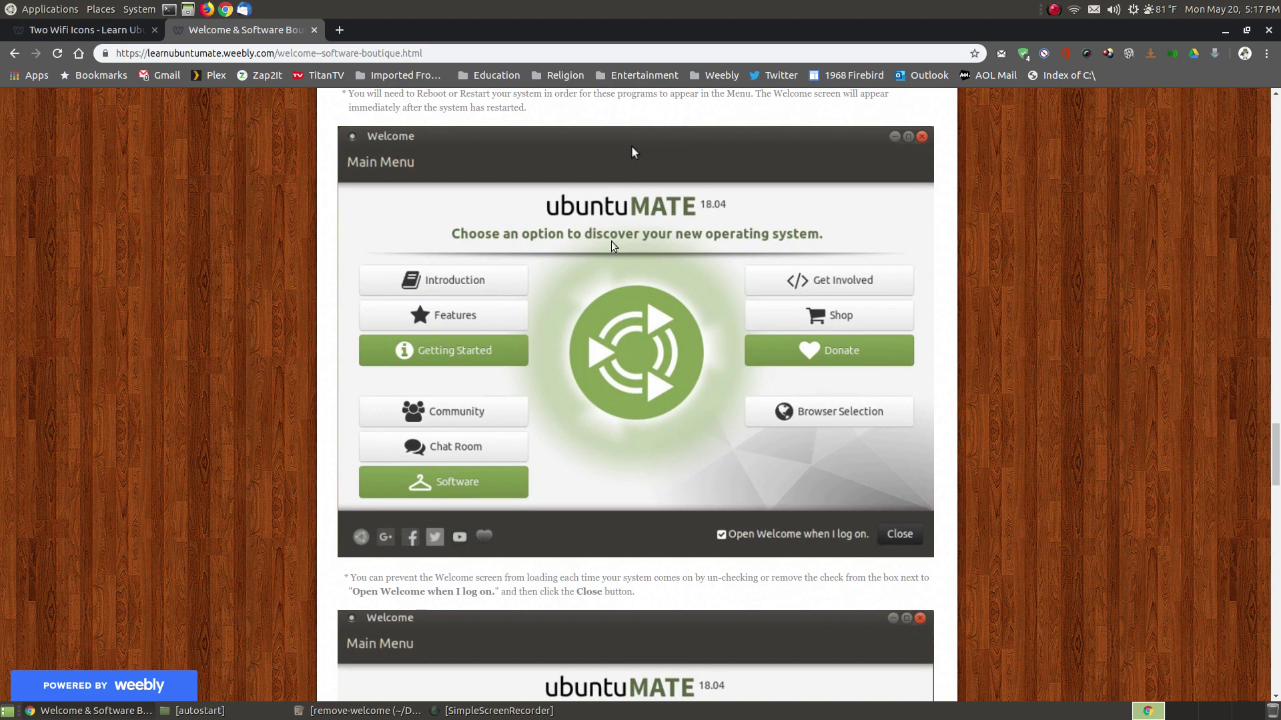
{"action": "left_click", "coordinate": [242, 711]}
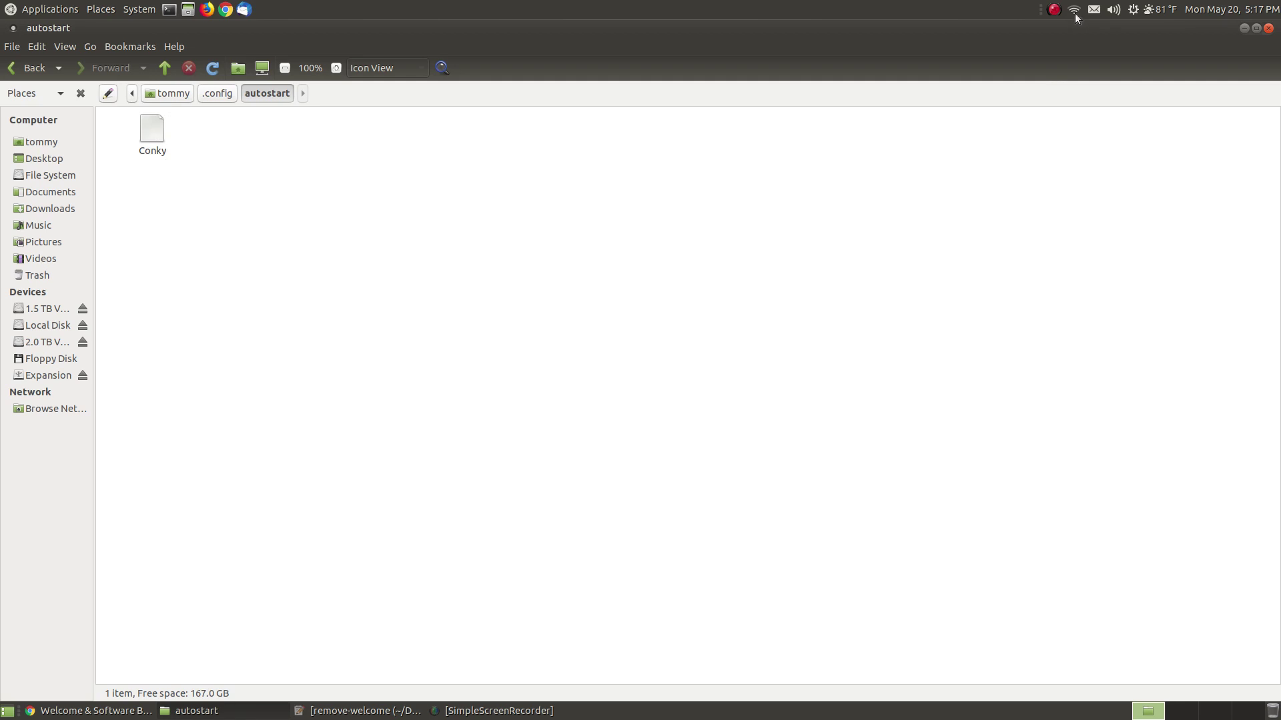
{"action": "left_click", "coordinate": [1244, 29]}
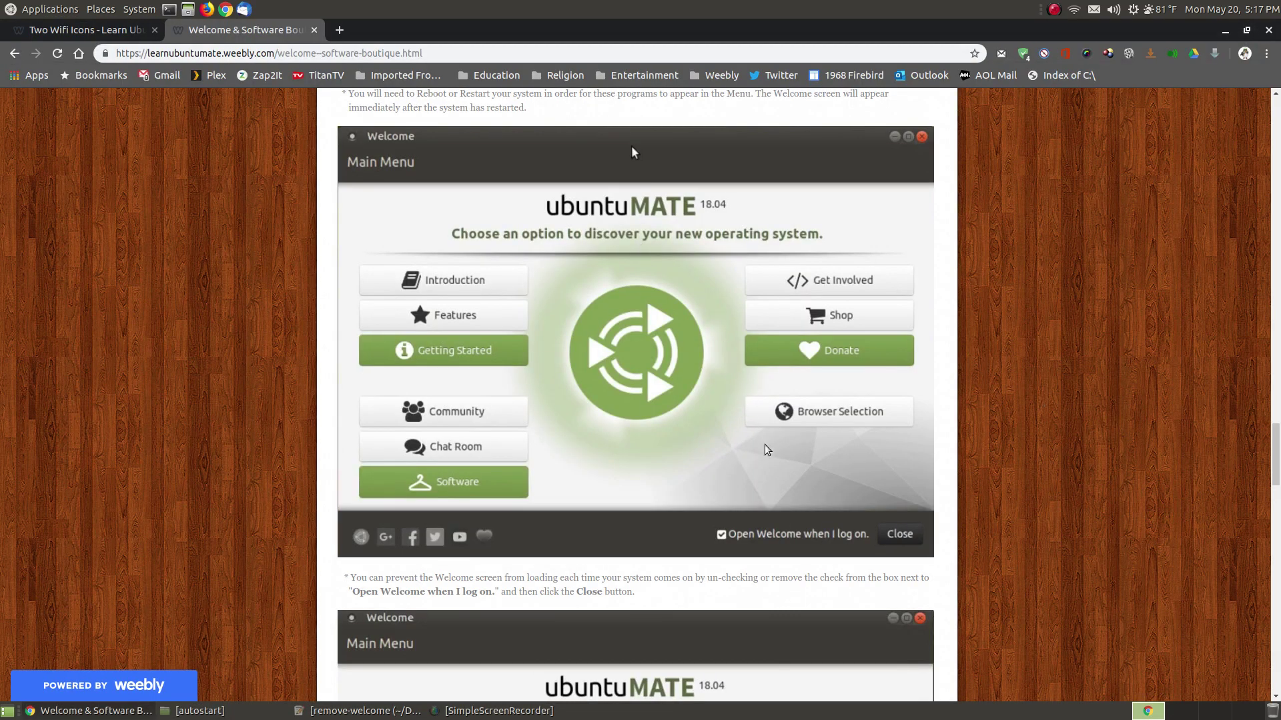
Review the web article on fixing two wifi icons in the system tray and minimise the browser.
{"action": "scroll", "coordinate": [1029, 472], "scroll_direction": "down", "scroll_amount": 2}
{"action": "scroll", "coordinate": [631, 146], "scroll_direction": "up", "scroll_amount": 5}
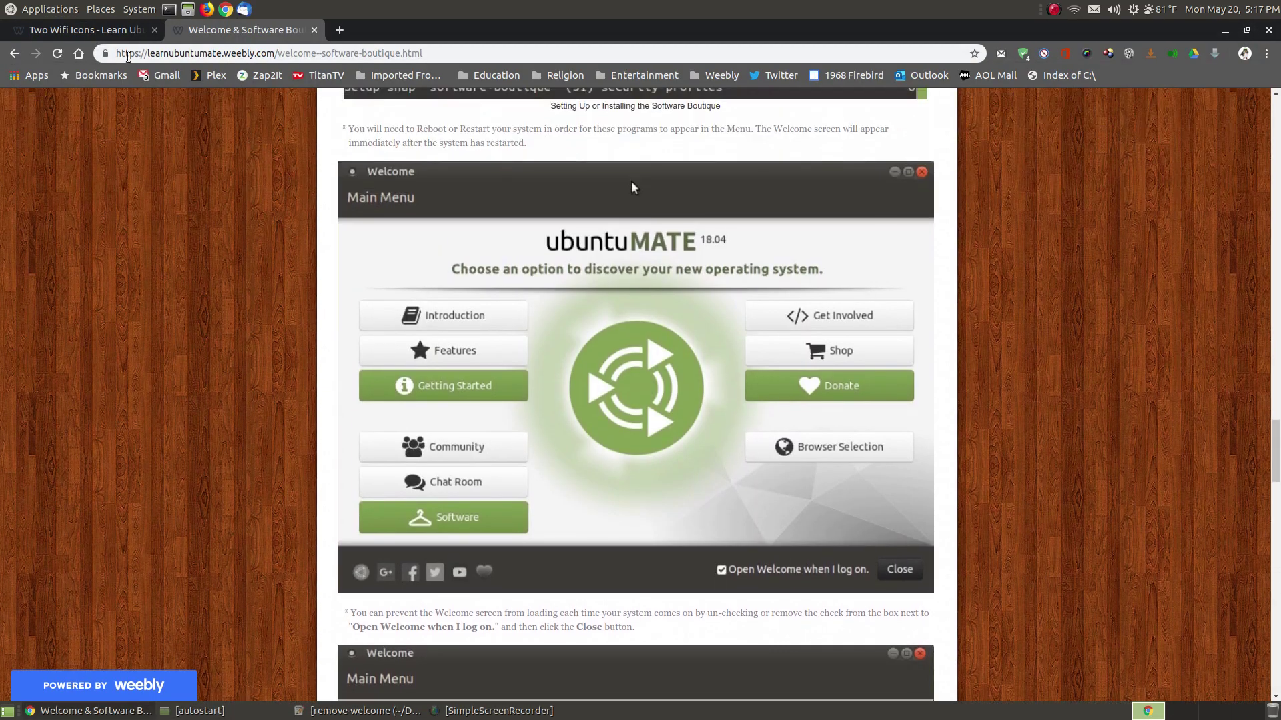
{"action": "key", "text": "ctrl+Page_Up"}
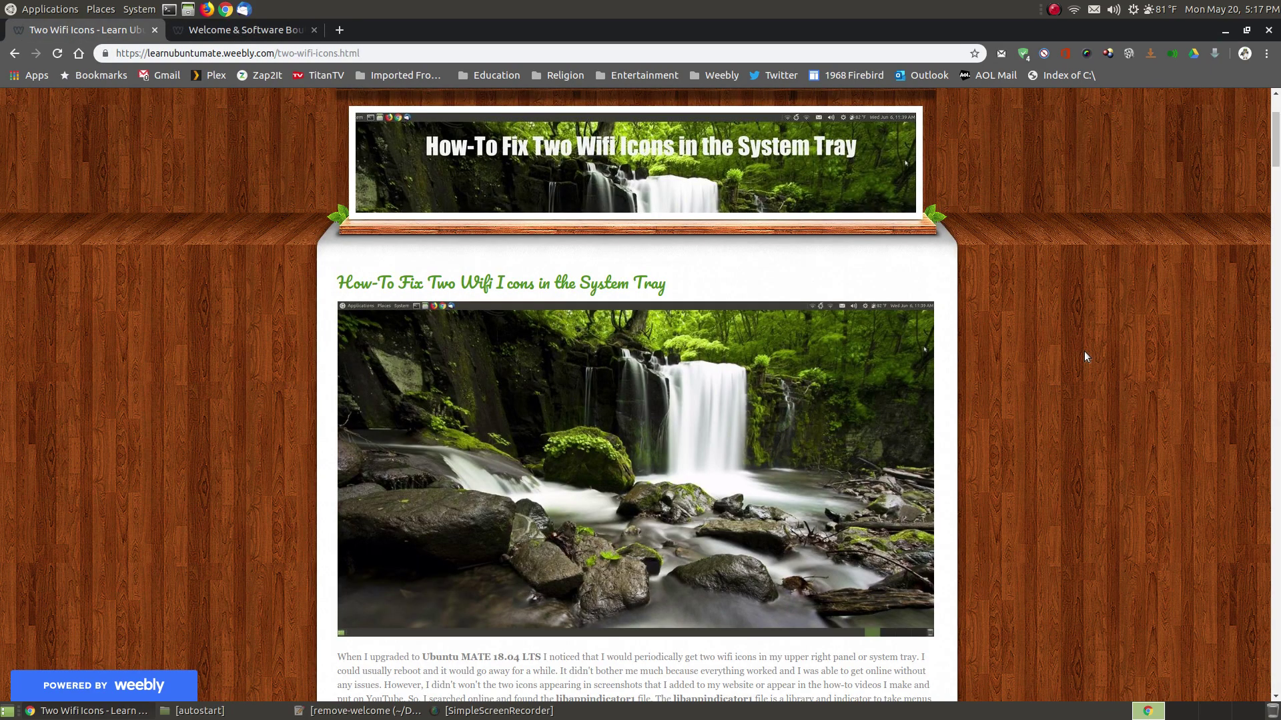
{"action": "mouse_move", "coordinate": [1277, 140]}
{"action": "left_mouse_down"}
{"action": "mouse_move", "coordinate": [1270, 522]}
{"action": "mouse_move", "coordinate": [1275, 127]}
{"action": "mouse_move", "coordinate": [1275, 151]}
{"action": "left_mouse_up"}
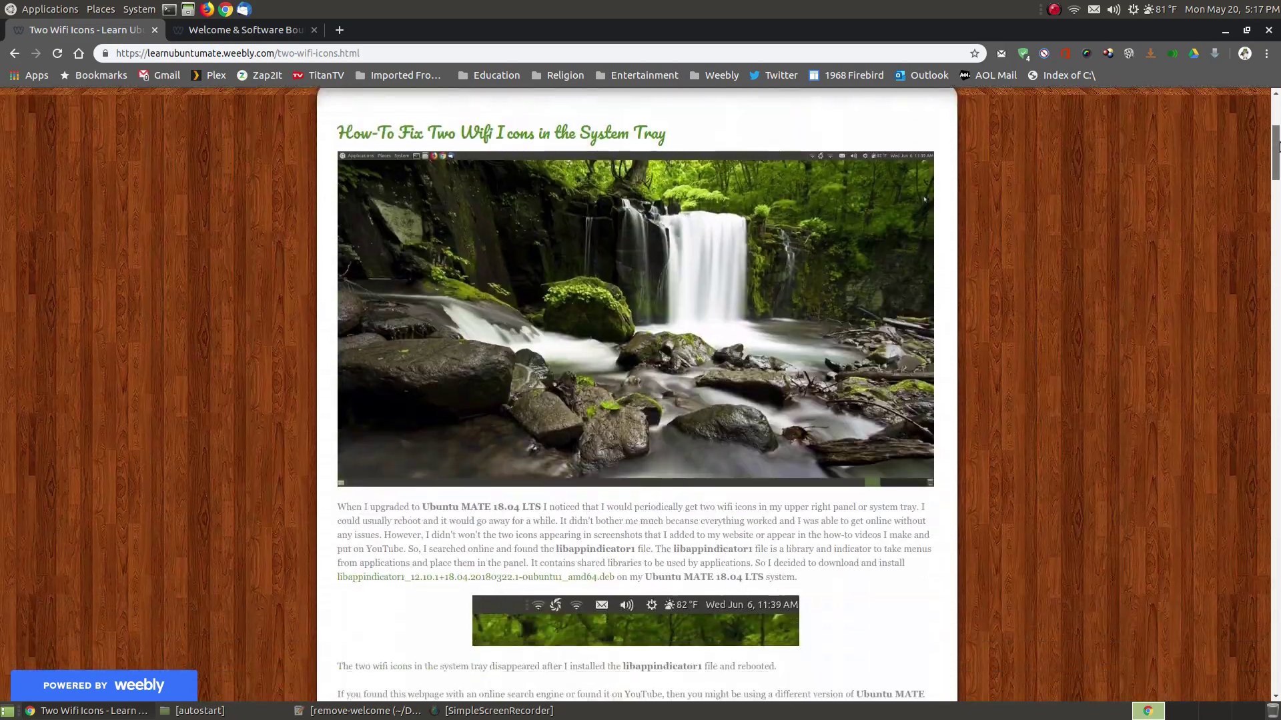
{"action": "left_click", "coordinate": [1225, 30]}
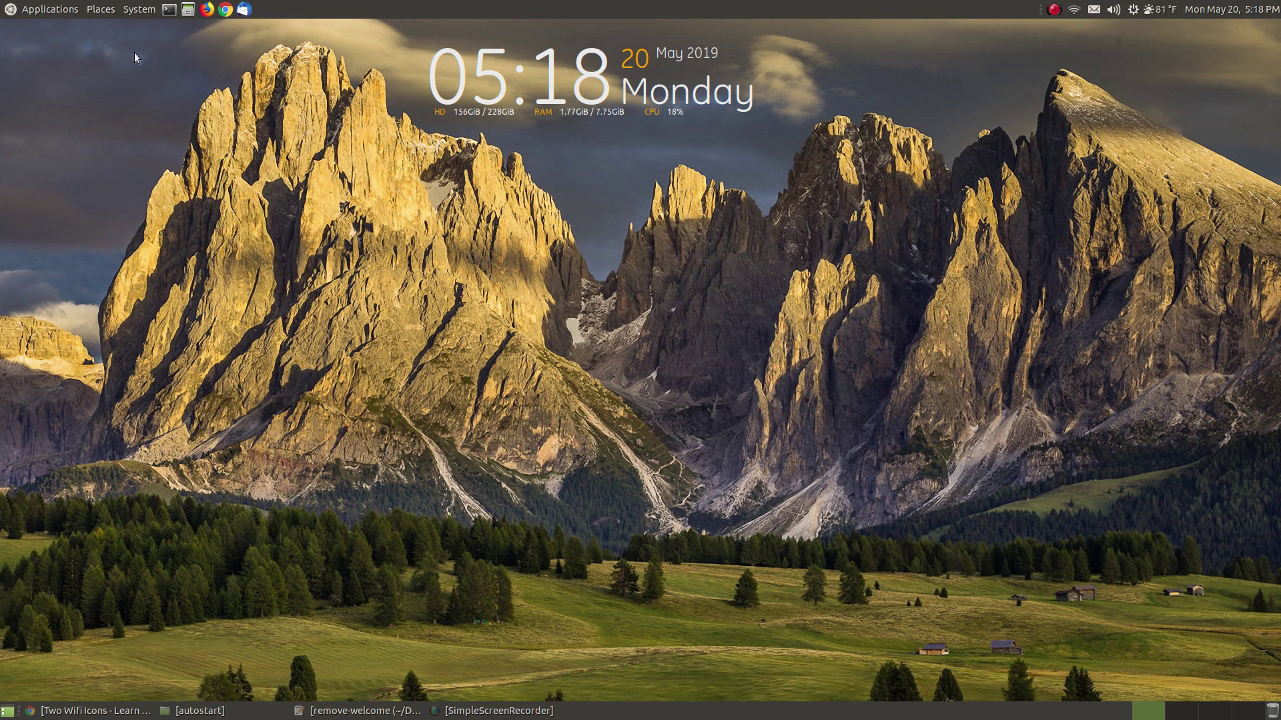
Open the Main Menu editor from the Look and Feel preferences.
{"action": "left_click", "coordinate": [136, 11]}
{"action": "mouse_move", "coordinate": [169, 45]}
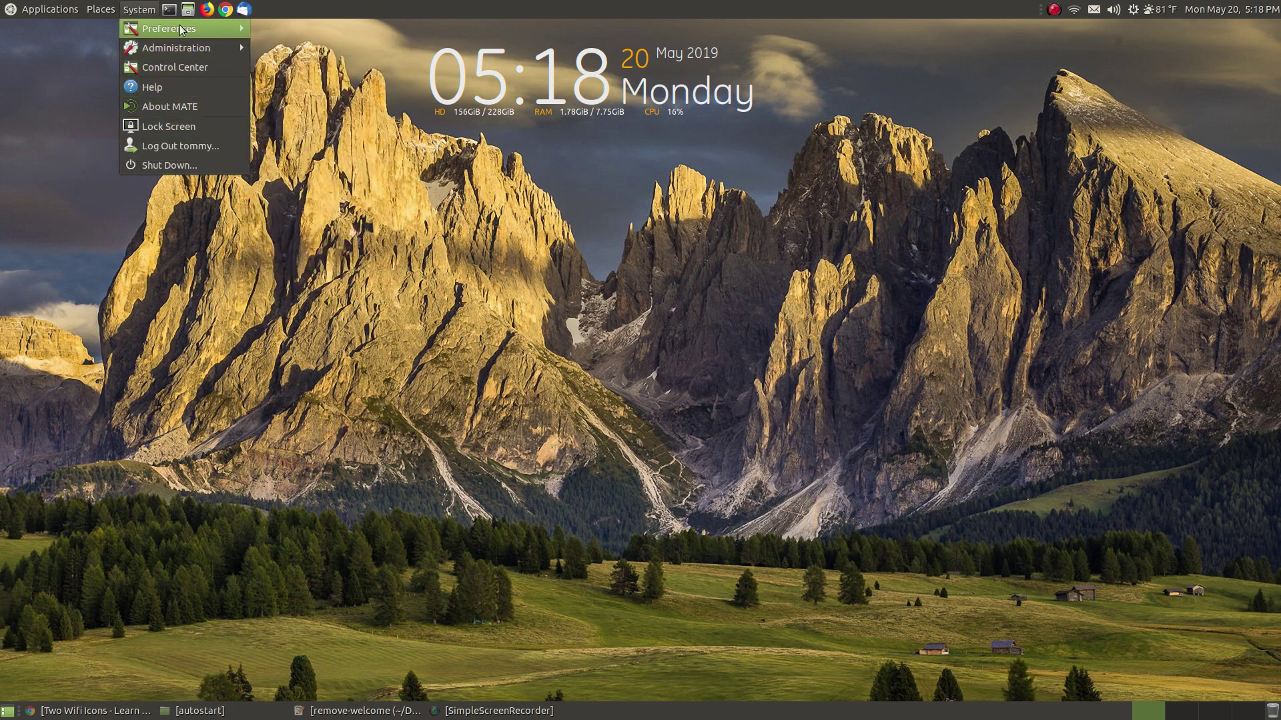
{"action": "mouse_move", "coordinate": [332, 75]}
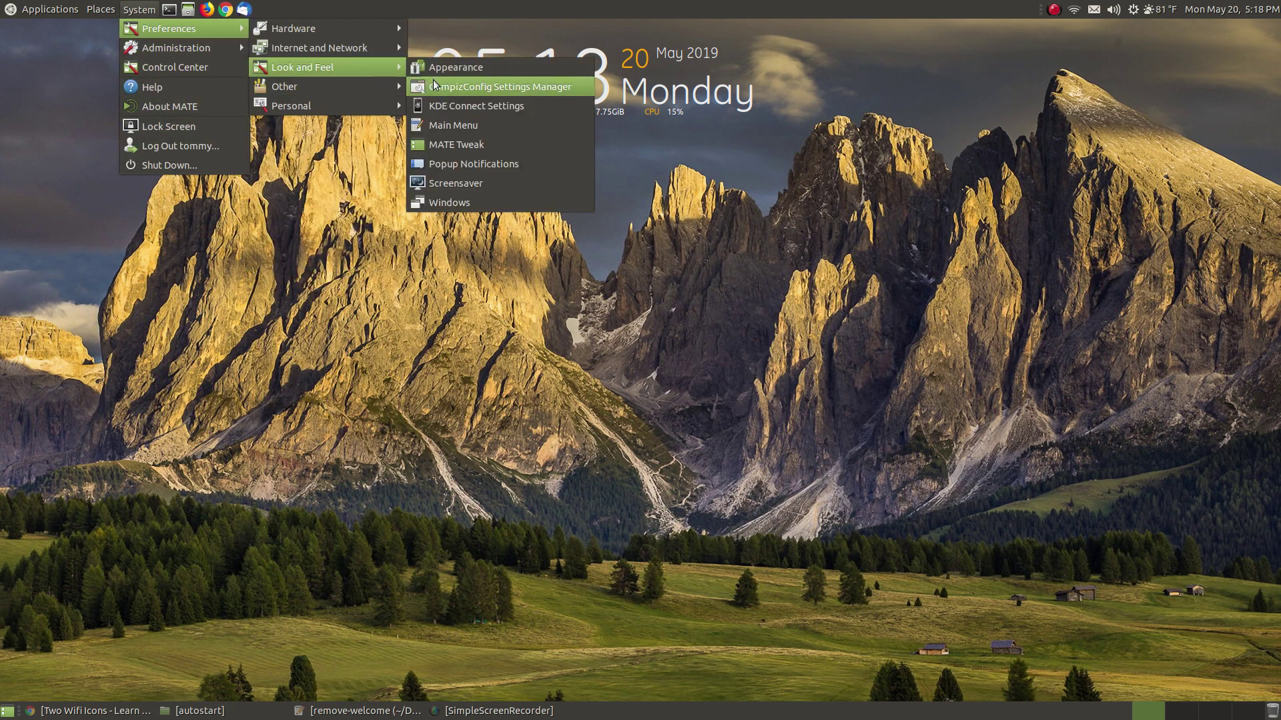
{"action": "left_click", "coordinate": [465, 125]}
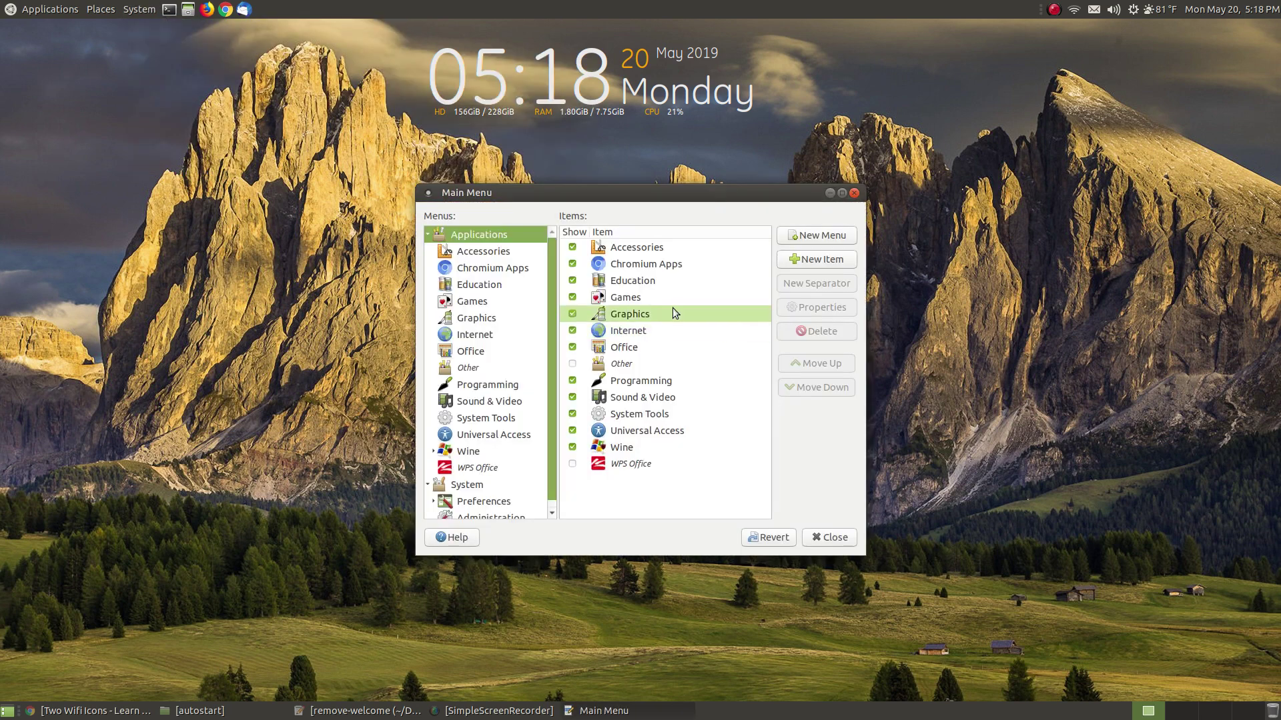
{"action": "left_click", "coordinate": [148, 8]}
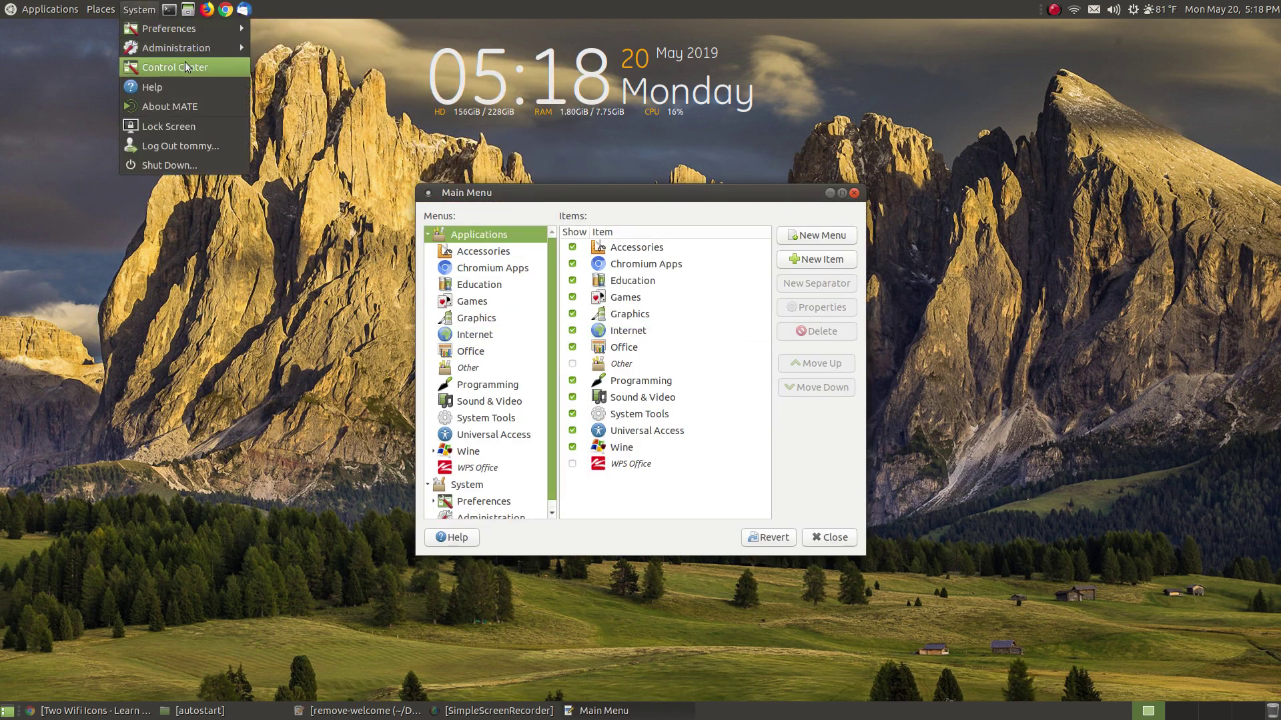
{"action": "left_click", "coordinate": [580, 199]}
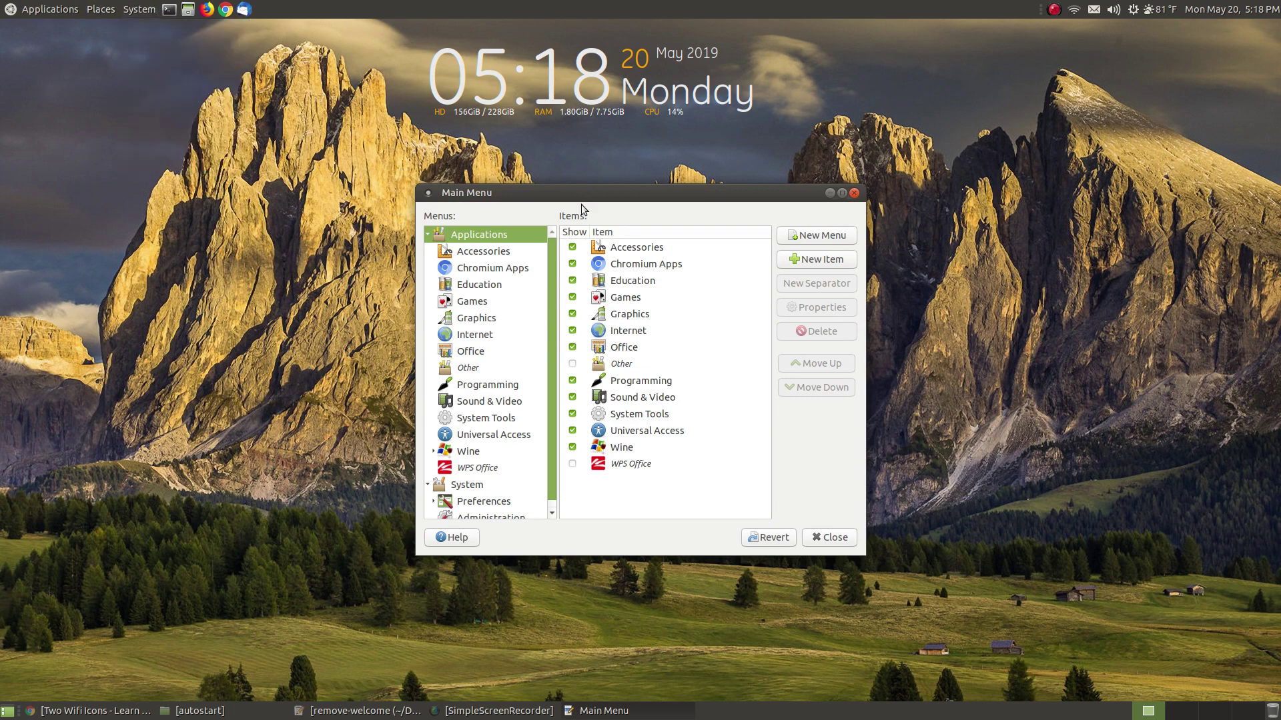
Delete the Welcome item from the Administration group of the system menu and close the menu editor.
{"action": "scroll", "coordinate": [551, 411], "scroll_direction": "down", "scroll_amount": 1}
{"action": "left_click", "coordinate": [476, 481]}
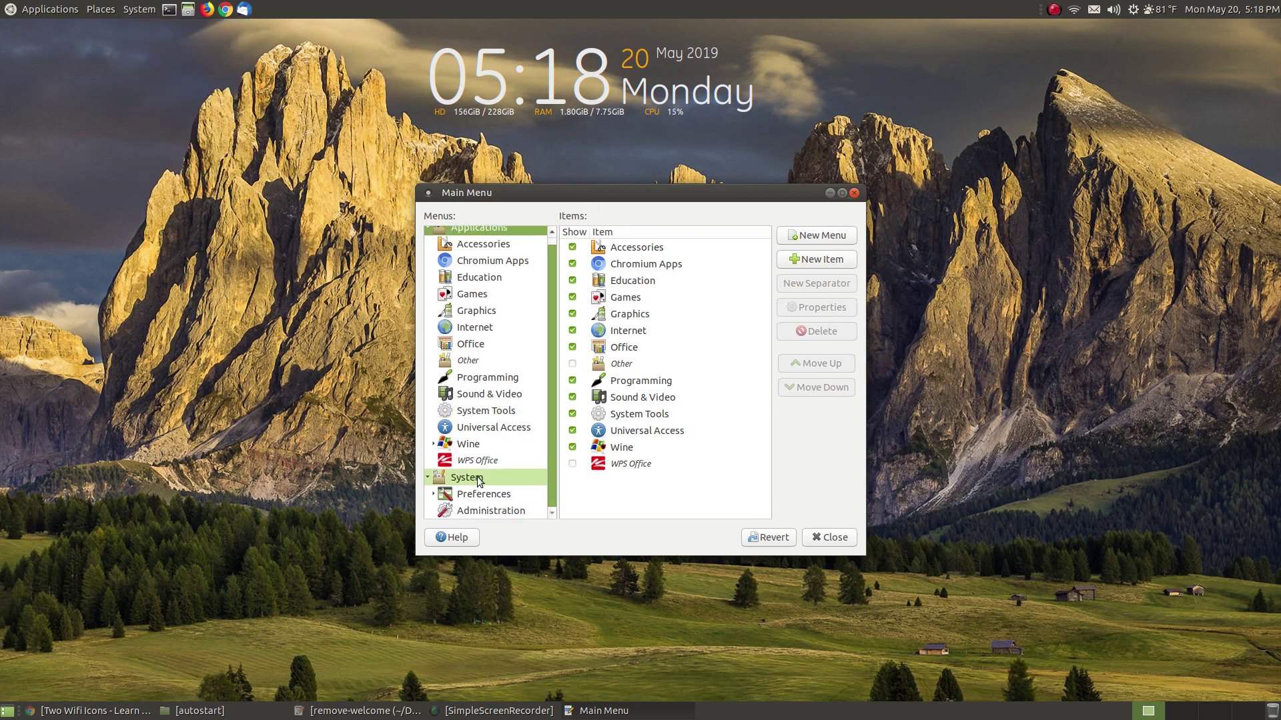
{"action": "left_click", "coordinate": [479, 515]}
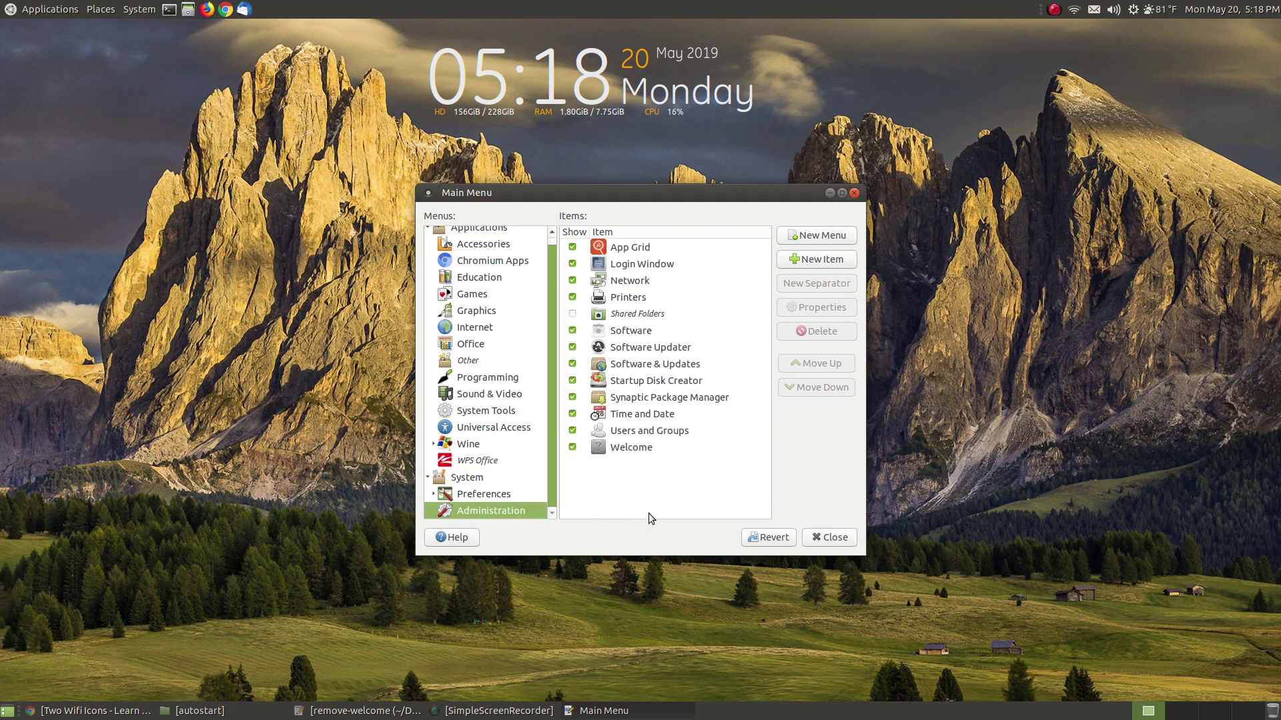
{"action": "left_click", "coordinate": [630, 448]}
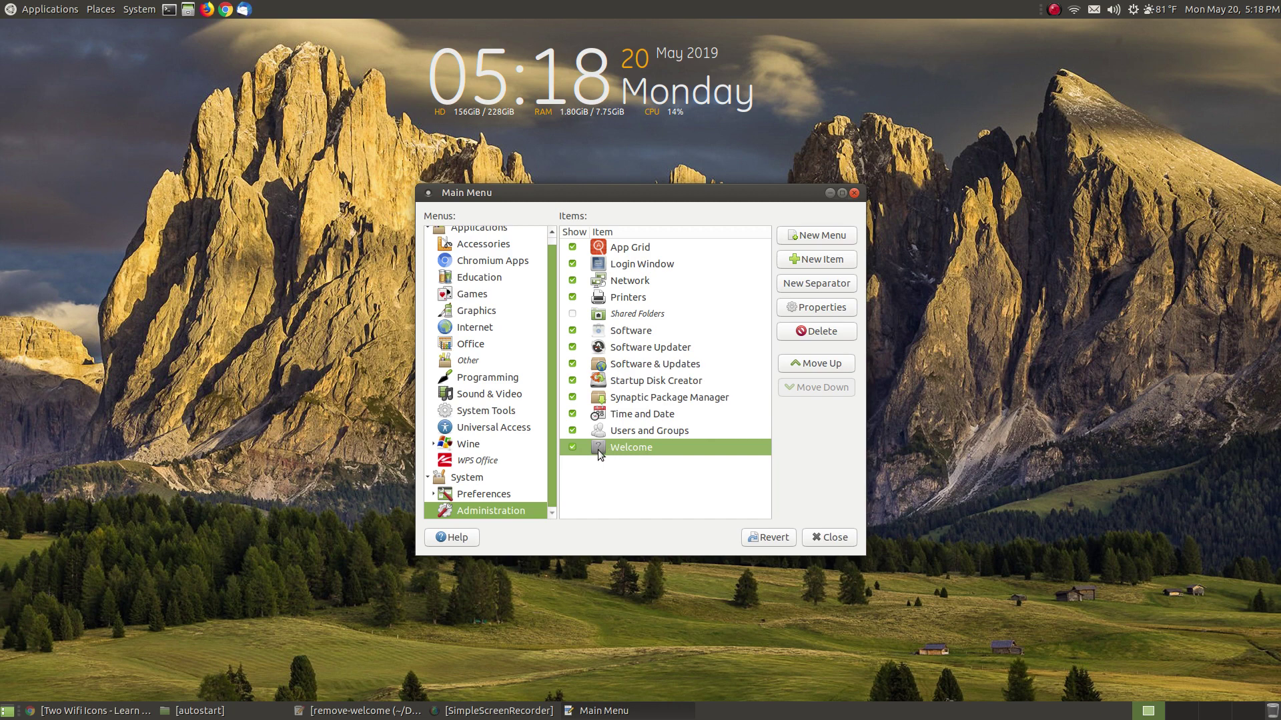
{"action": "left_click", "coordinate": [804, 334]}
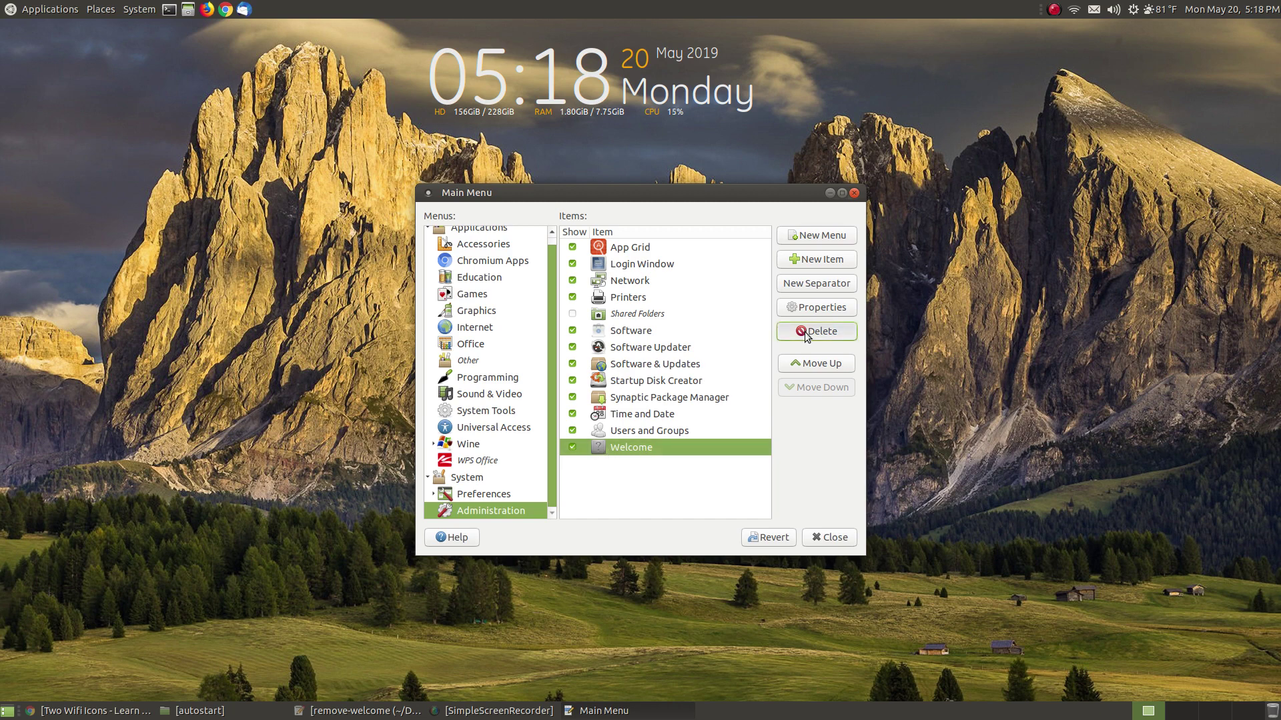
{"action": "left_click", "coordinate": [829, 540]}
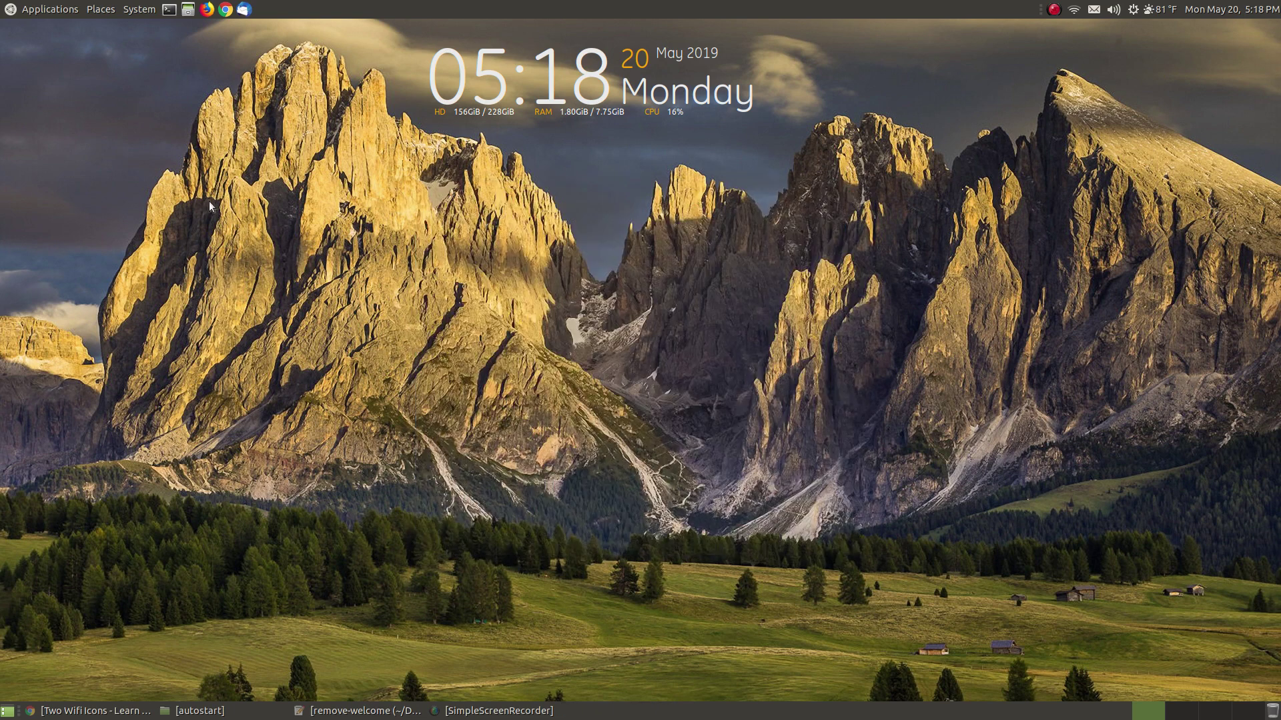
Check the administration entries for Welcome, launch Software and move its window towards the middle of the desktop.
{"action": "left_click", "coordinate": [148, 15]}
{"action": "mouse_move", "coordinate": [155, 49]}
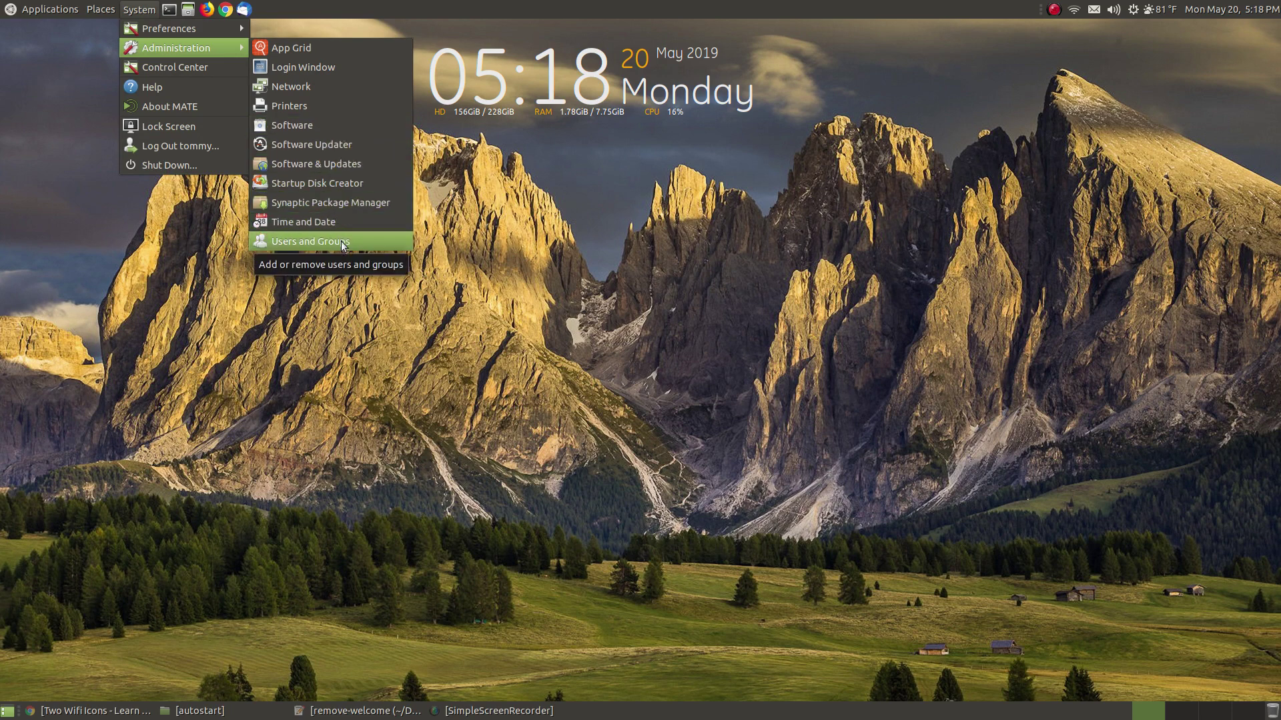
{"action": "left_click", "coordinate": [310, 121]}
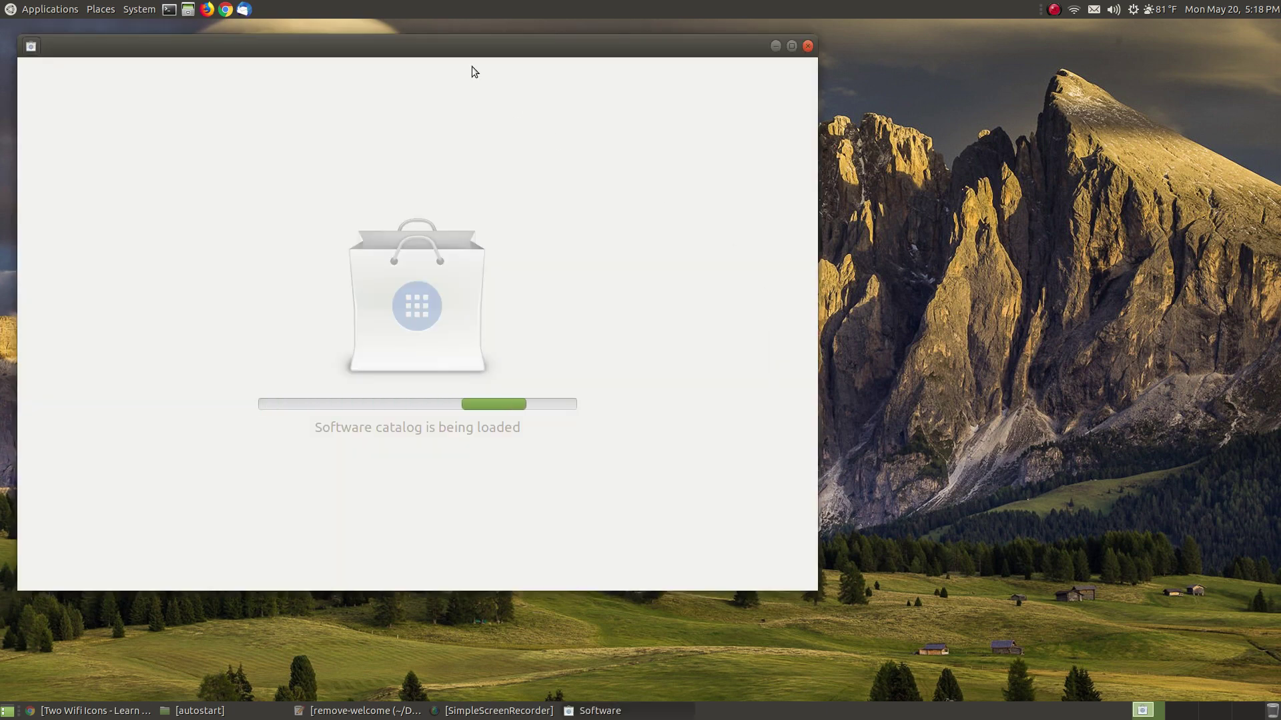
{"action": "left_click_drag", "start_coordinate": [422, 44], "coordinate": [637, 96]}
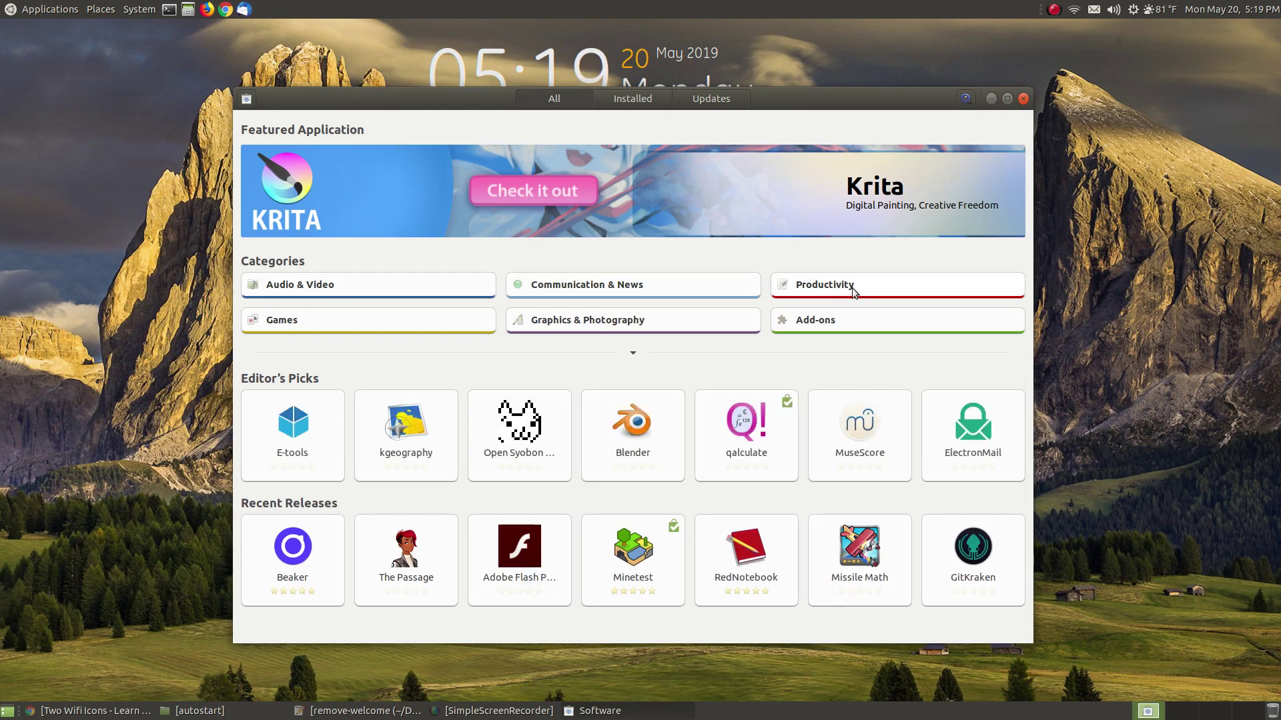
Browse the Games category in Software, examine the Petris details page and close the window.
{"action": "left_click", "coordinate": [346, 317]}
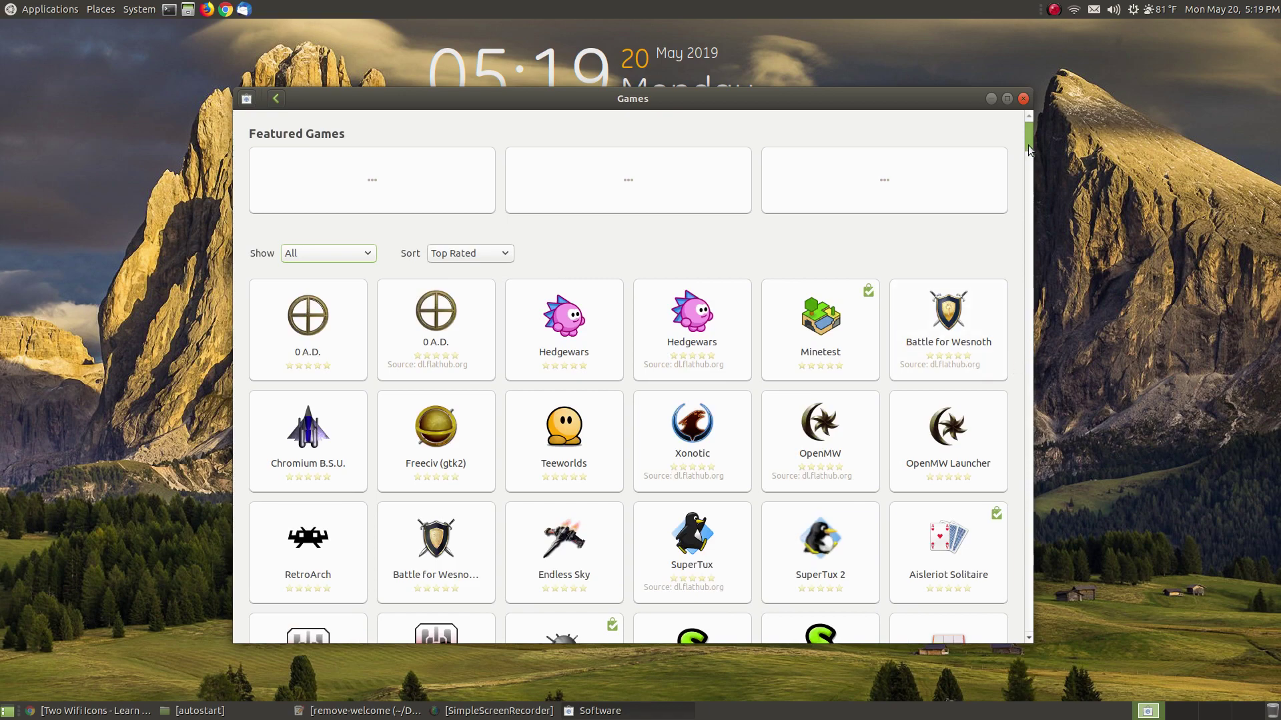
{"action": "left_click_drag", "start_coordinate": [1029, 150], "coordinate": [1030, 510]}
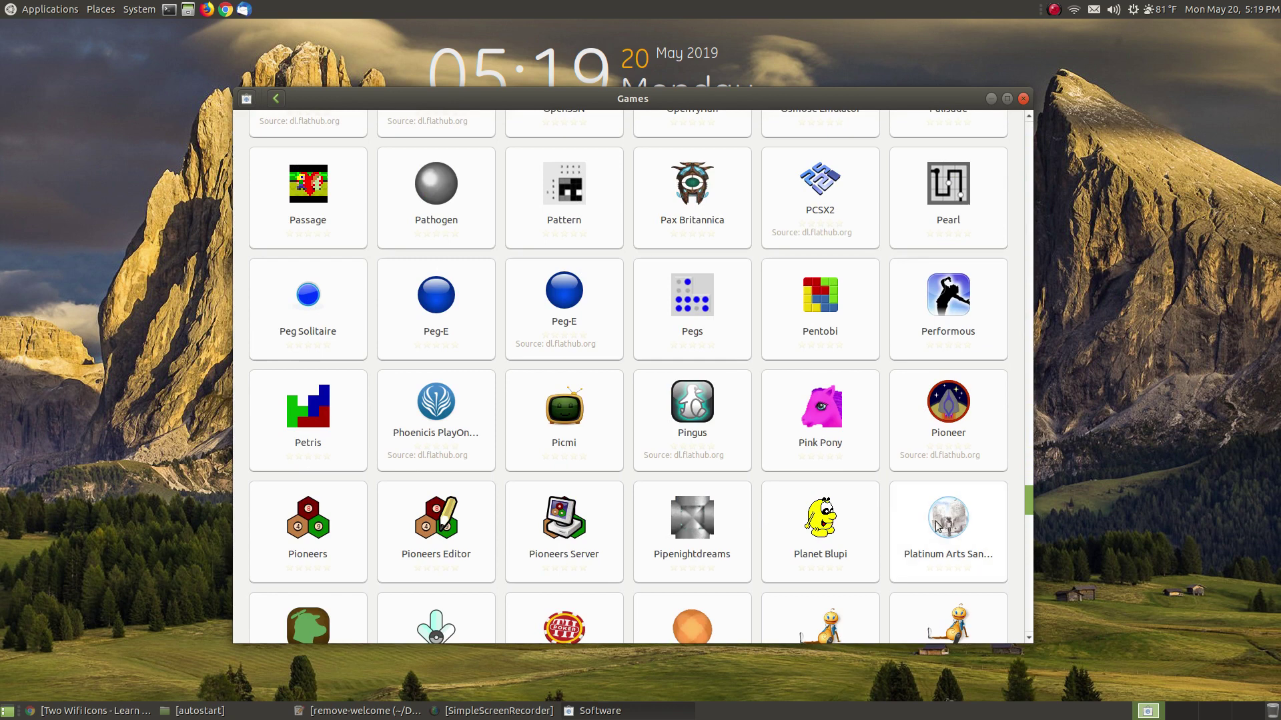
{"action": "left_click", "coordinate": [312, 419]}
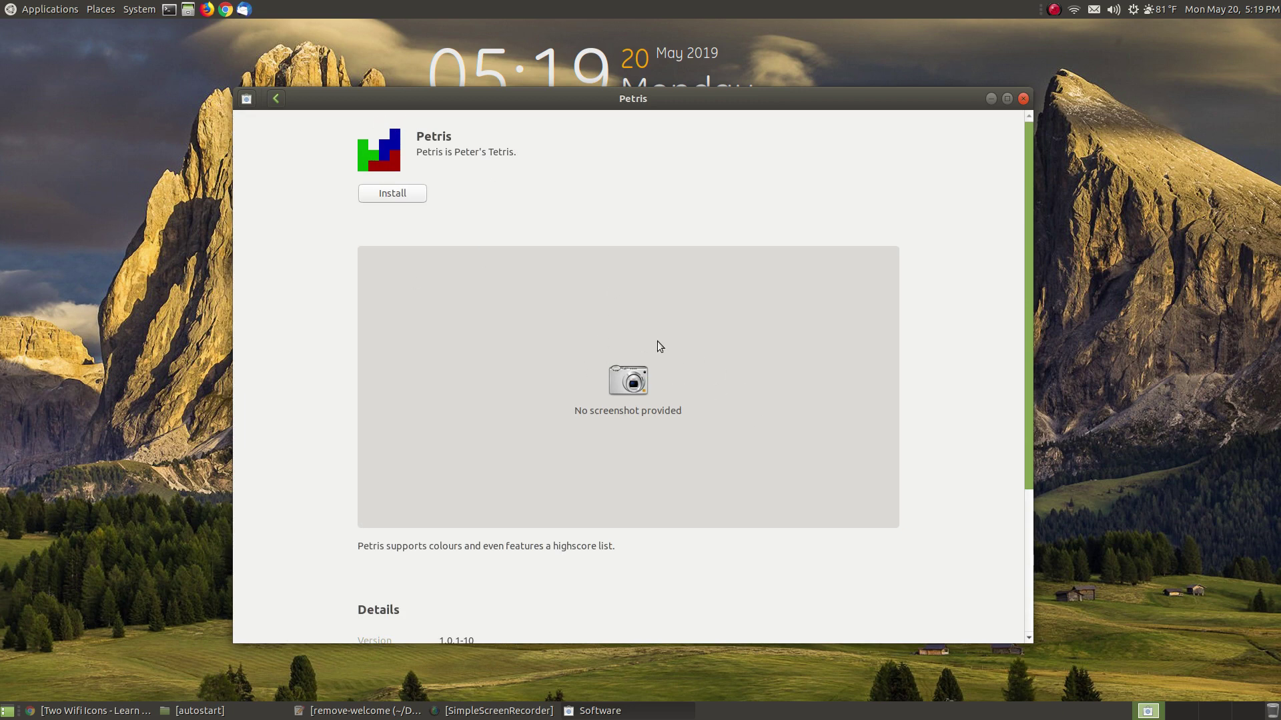
{"action": "scroll", "coordinate": [659, 344], "scroll_direction": "down", "scroll_amount": 3}
{"action": "scroll", "coordinate": [647, 286], "scroll_direction": "down", "scroll_amount": 3}
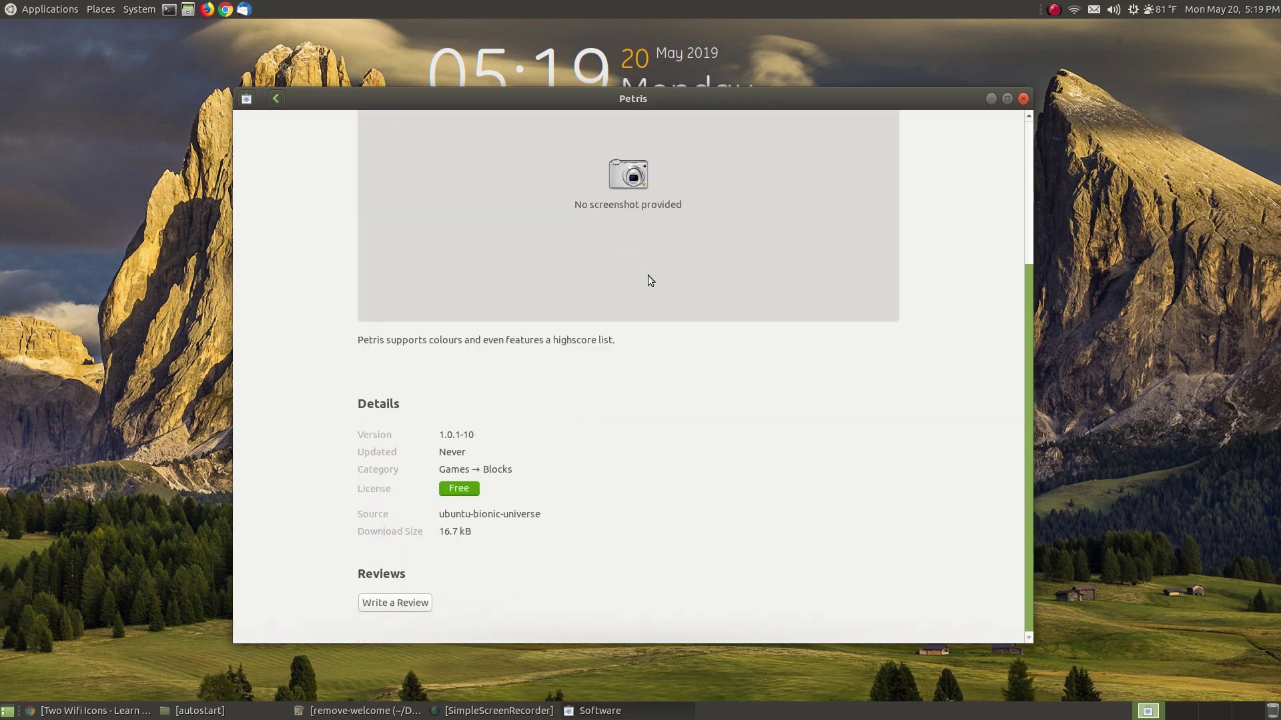
{"action": "scroll", "coordinate": [597, 559], "scroll_direction": "up", "scroll_amount": 5}
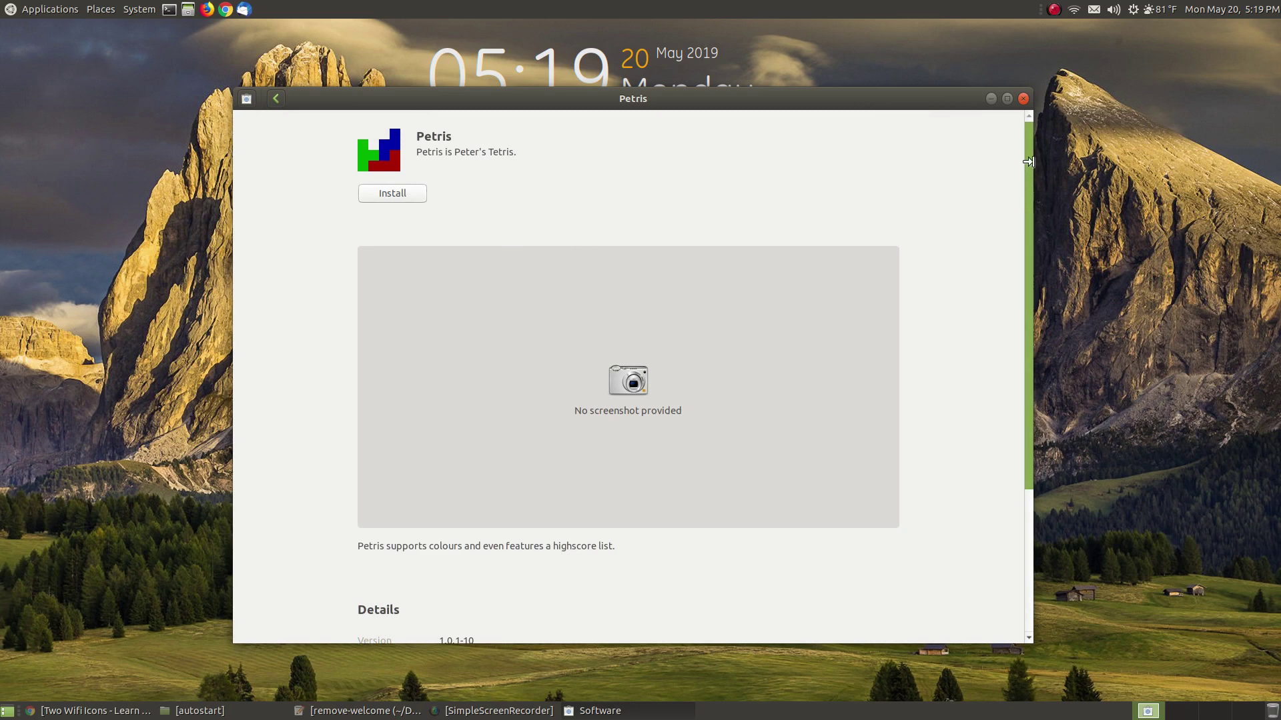
{"action": "left_click", "coordinate": [1023, 99]}
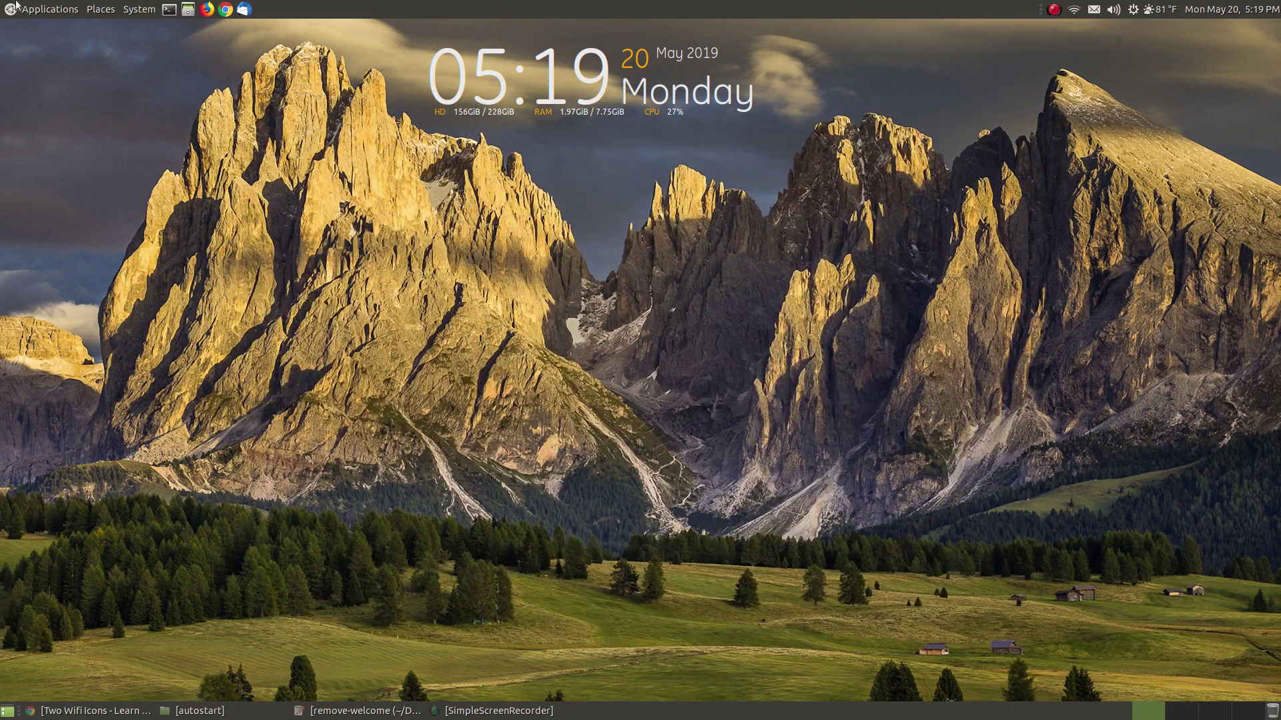
Launch App Grid from the system administration programs.
{"action": "left_click", "coordinate": [128, 12]}
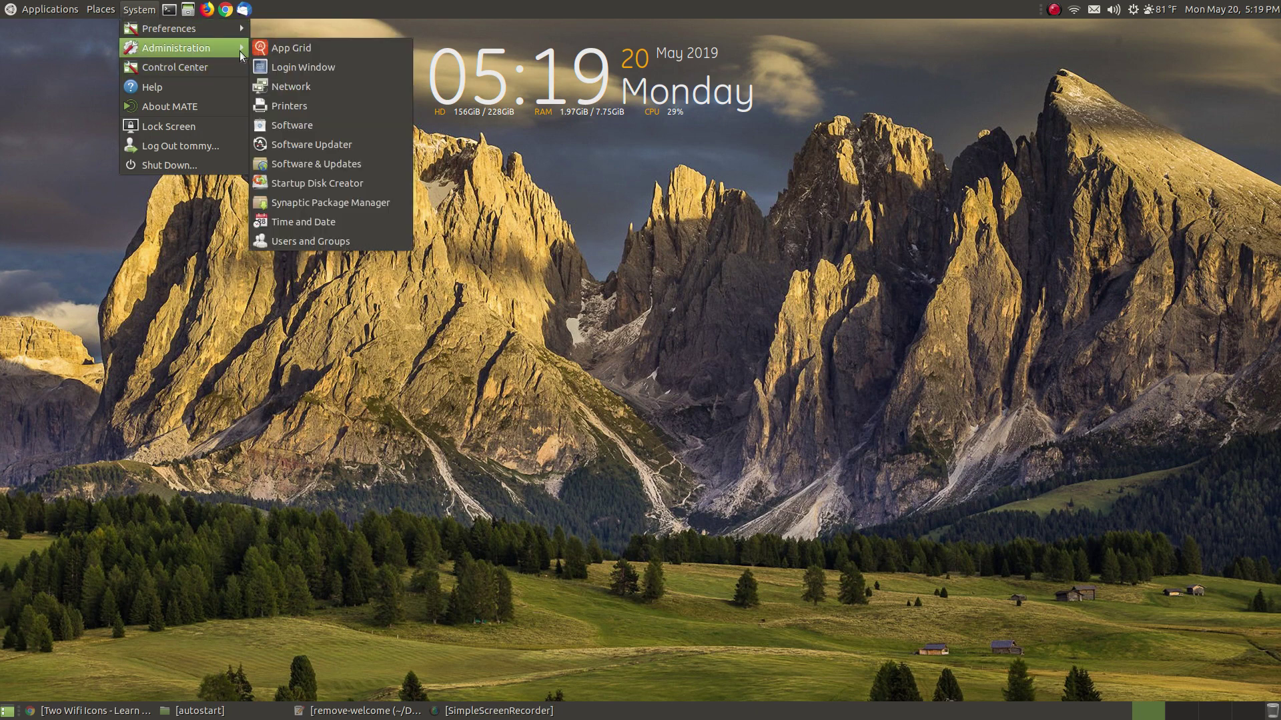
{"action": "left_click", "coordinate": [294, 49]}
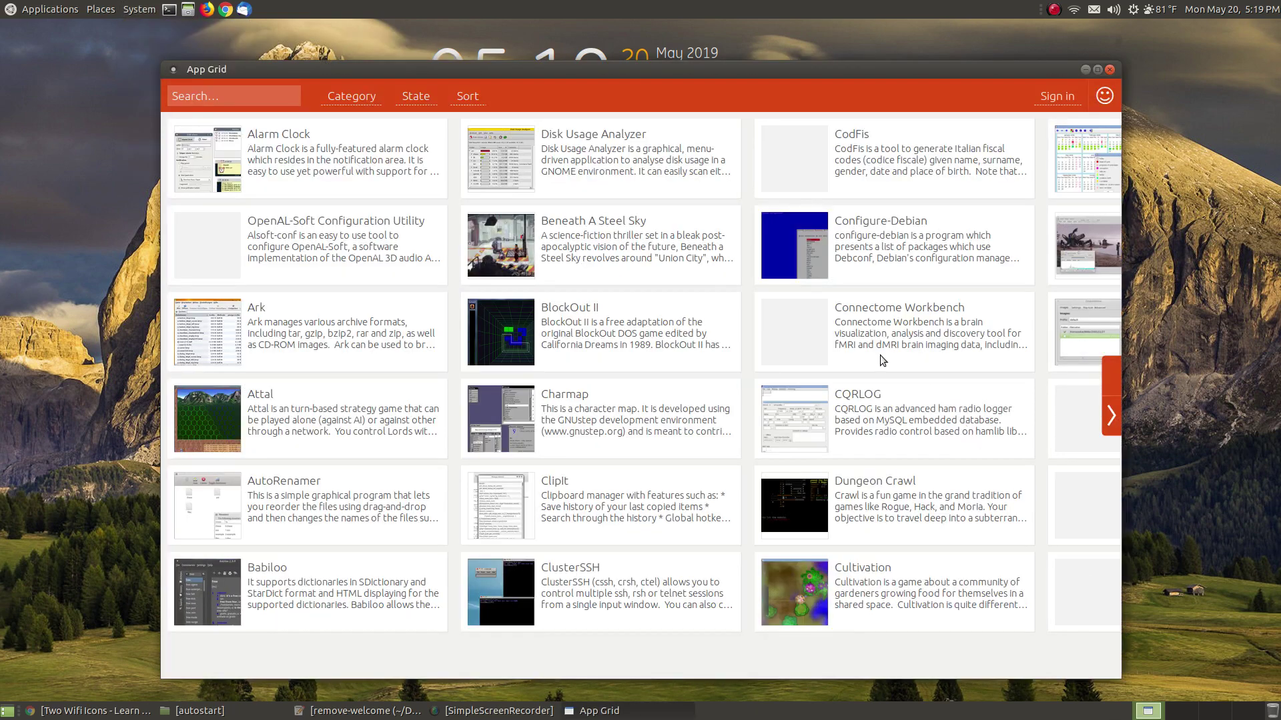
Examine the category, state and sort filter options in App Grid.
{"action": "left_click", "coordinate": [364, 101]}
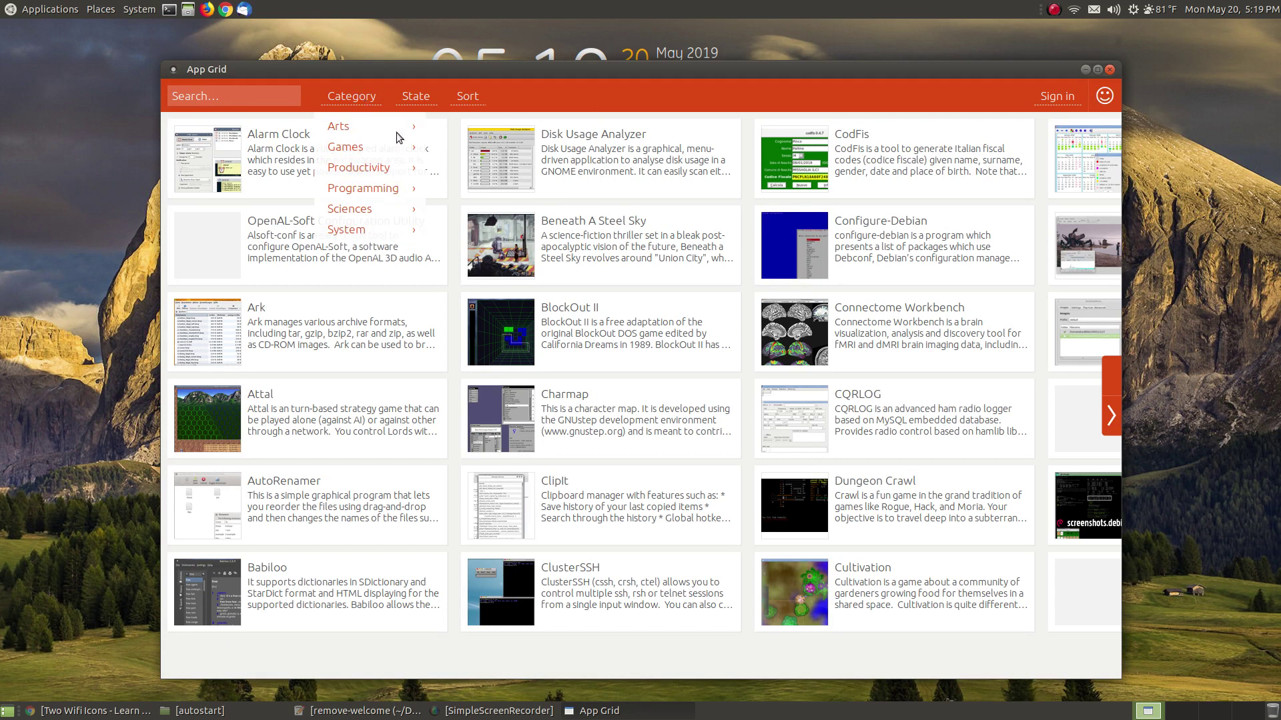
{"action": "left_click", "coordinate": [419, 100]}
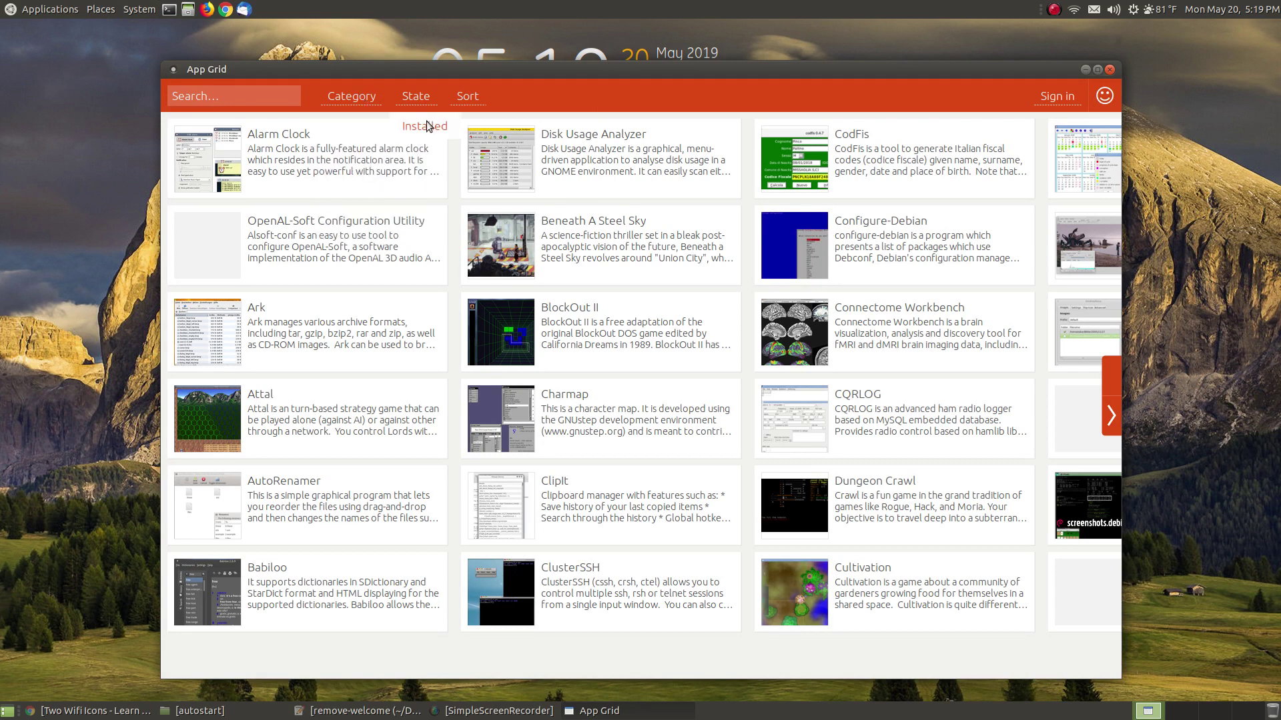
{"action": "left_click", "coordinate": [507, 99]}
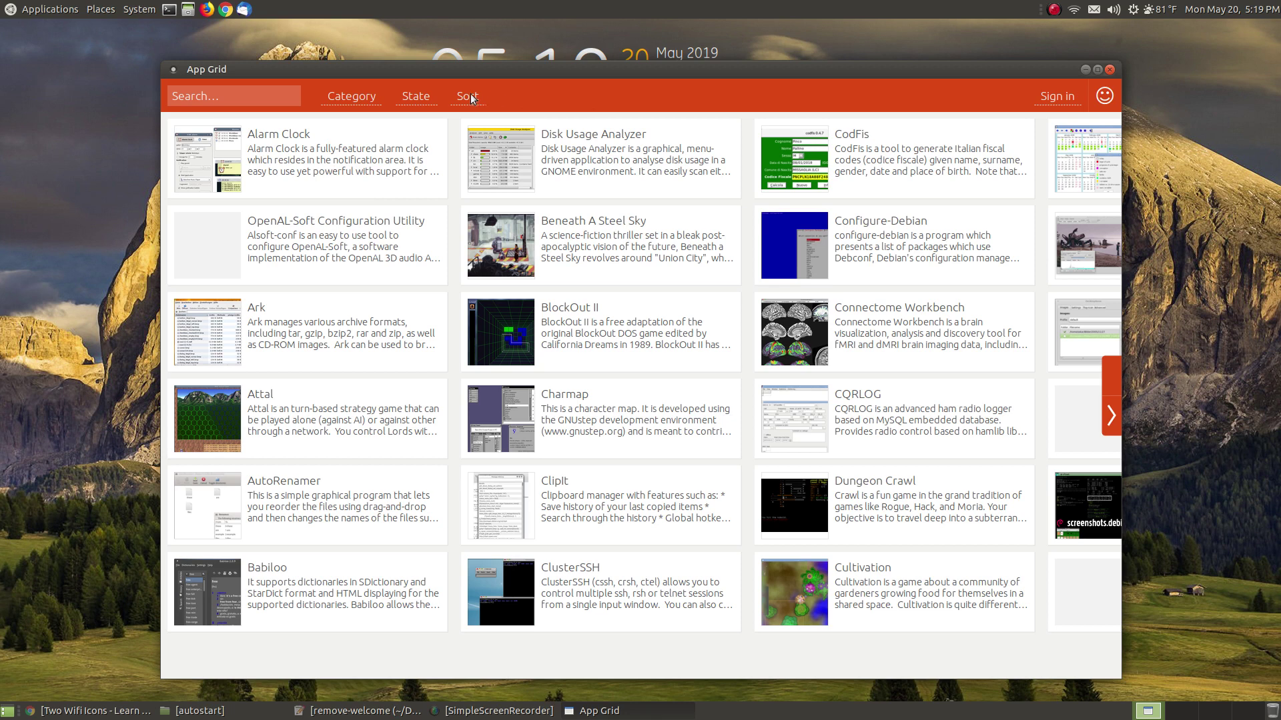
Search App Grid for minetest, view the Minetest details page, return to the results and close the window.
{"action": "left_click", "coordinate": [239, 100]}
{"action": "type", "text": "m"}
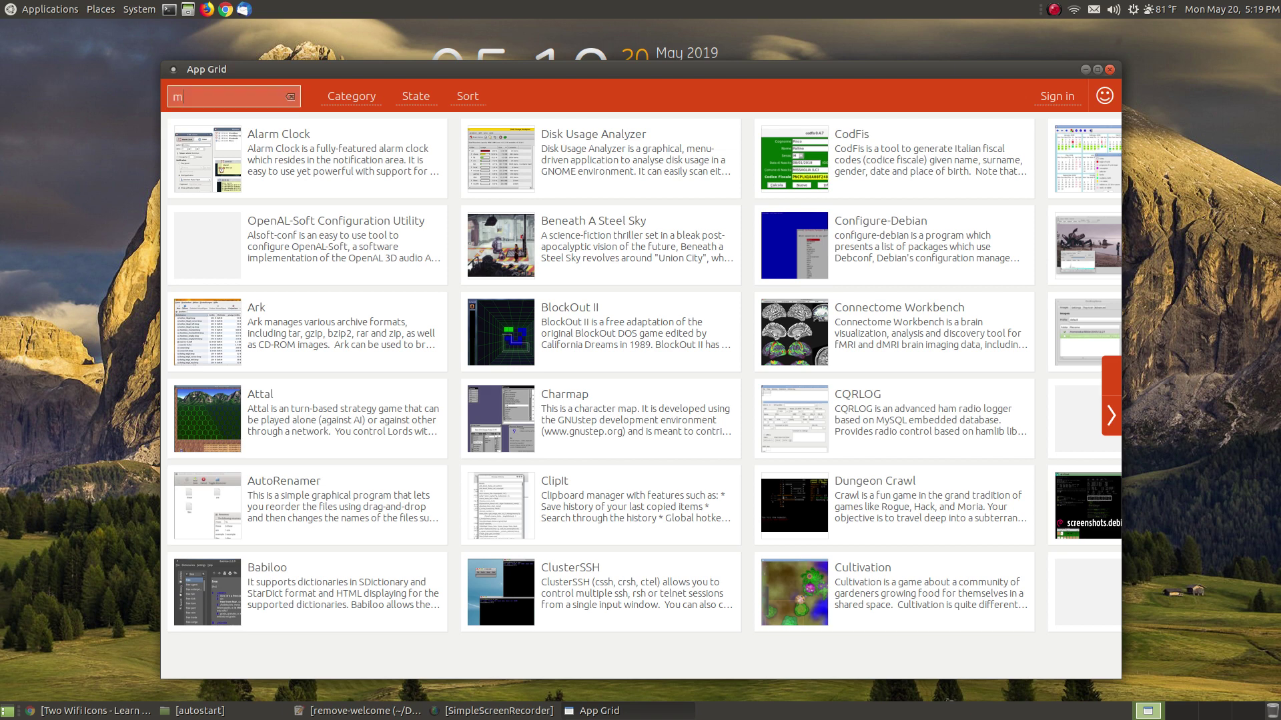
{"action": "type", "text": "inetest"}
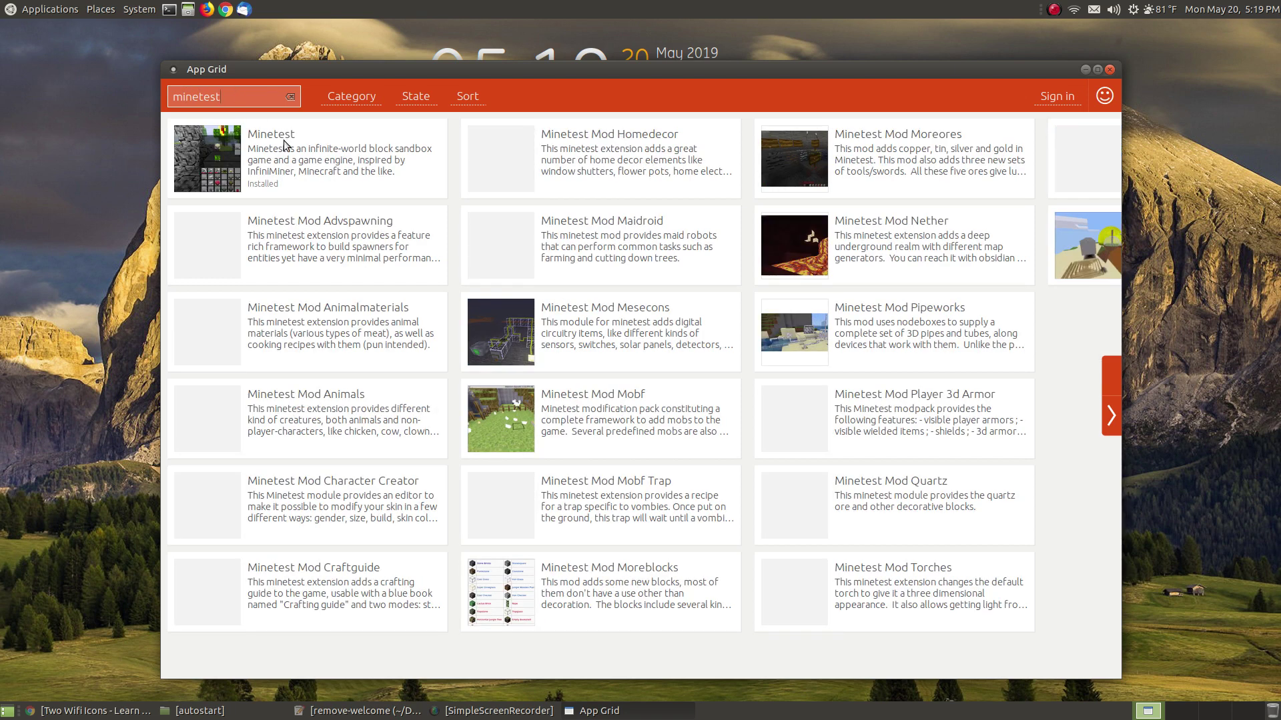
{"action": "left_click", "coordinate": [284, 142]}
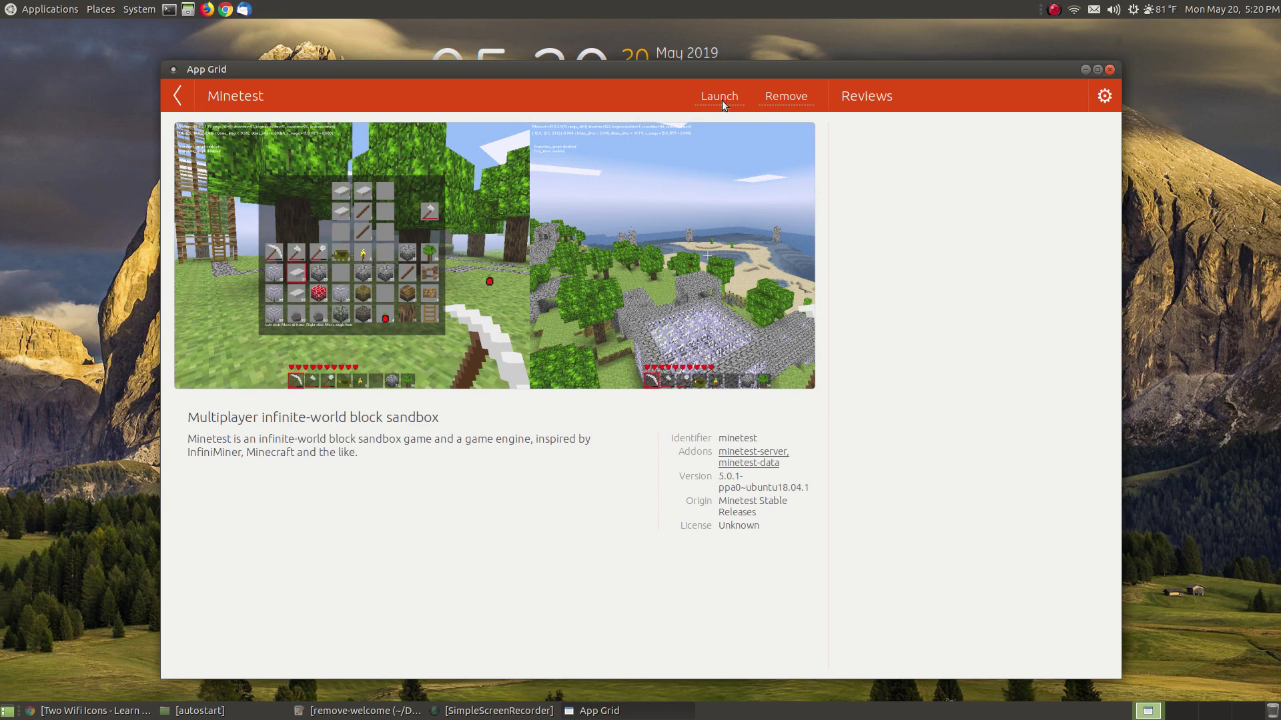
{"action": "left_click", "coordinate": [171, 101]}
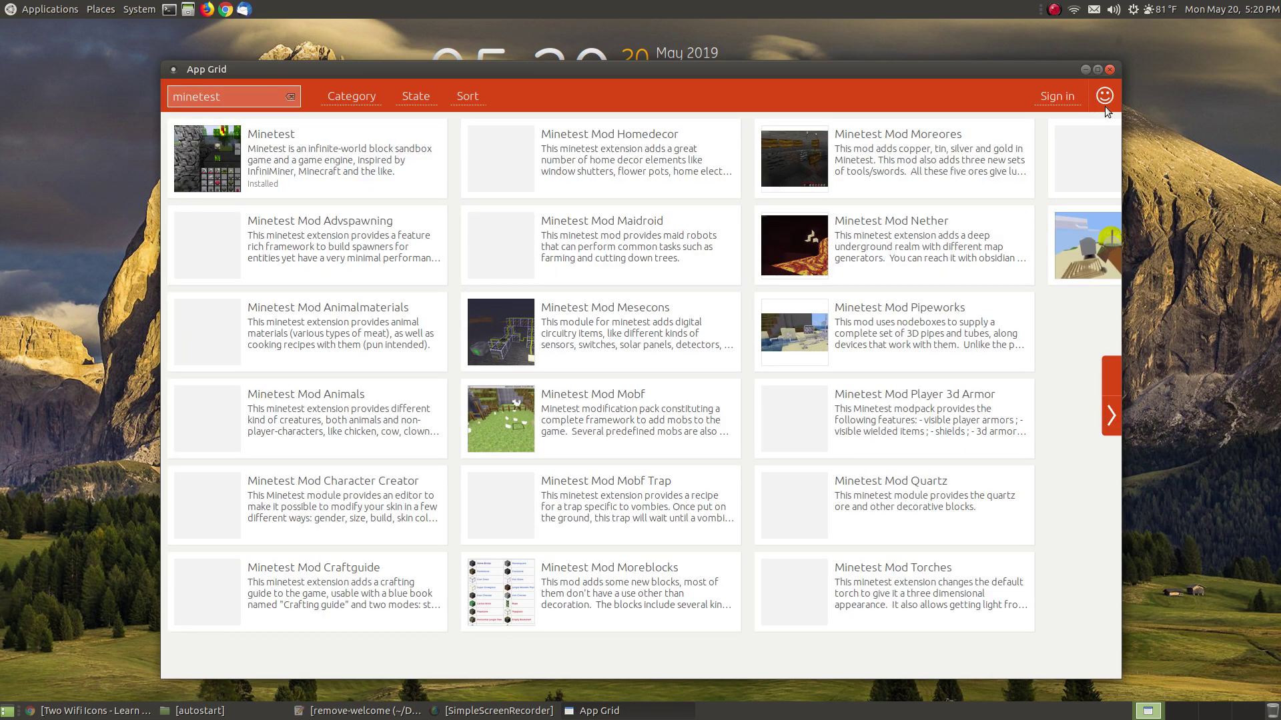
{"action": "left_click", "coordinate": [1110, 69]}
Review the software installers among the system's administration programs, then dismiss the list.
{"action": "left_click", "coordinate": [139, 9]}
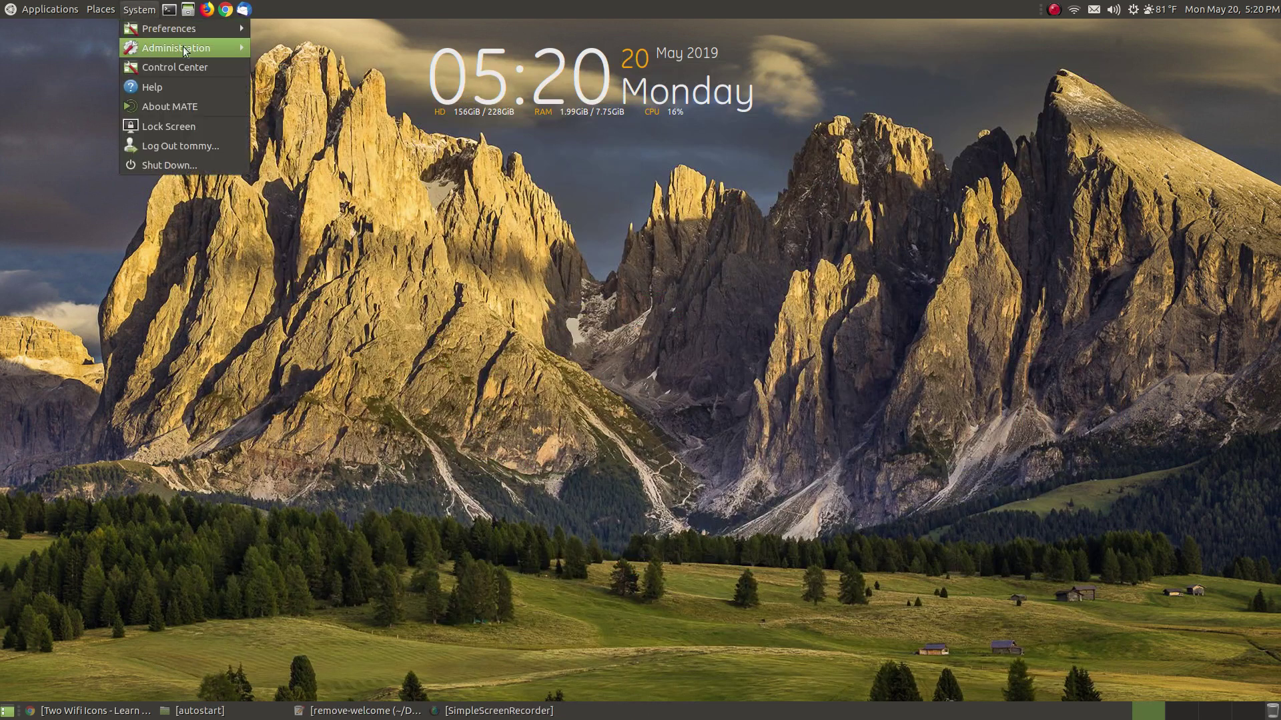
{"action": "mouse_move", "coordinate": [194, 48]}
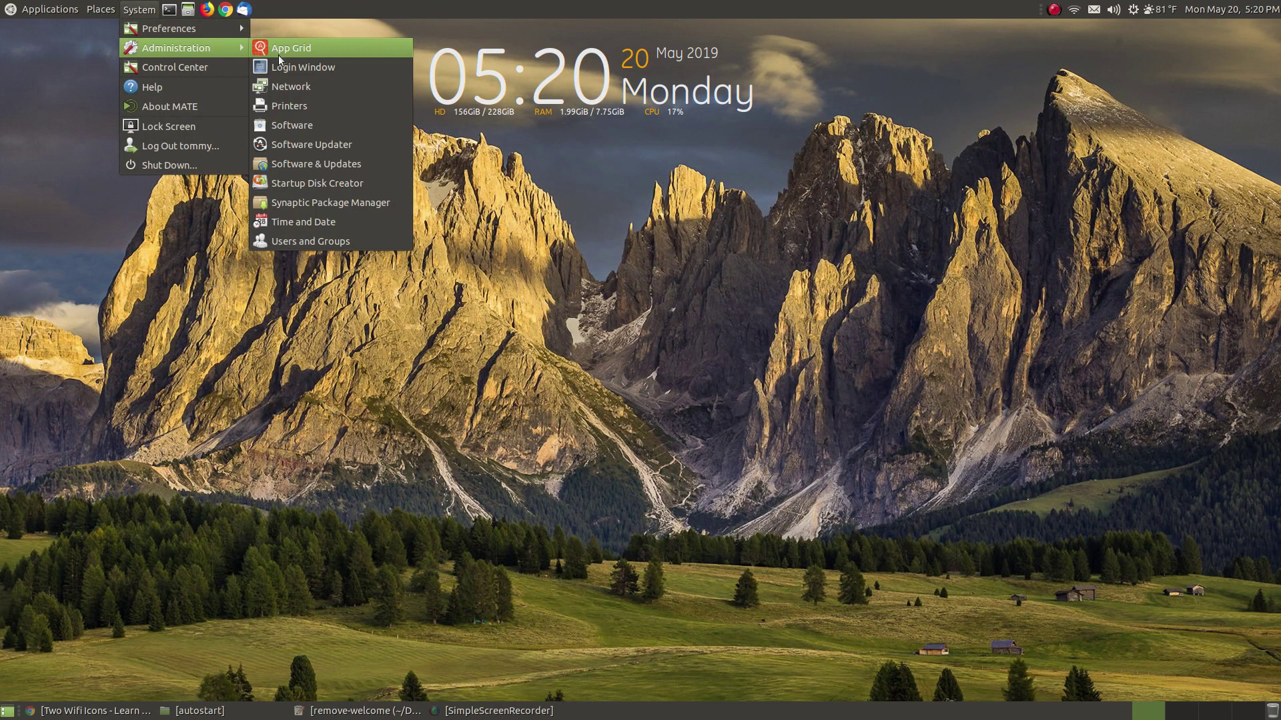
{"action": "left_click", "coordinate": [840, 363]}
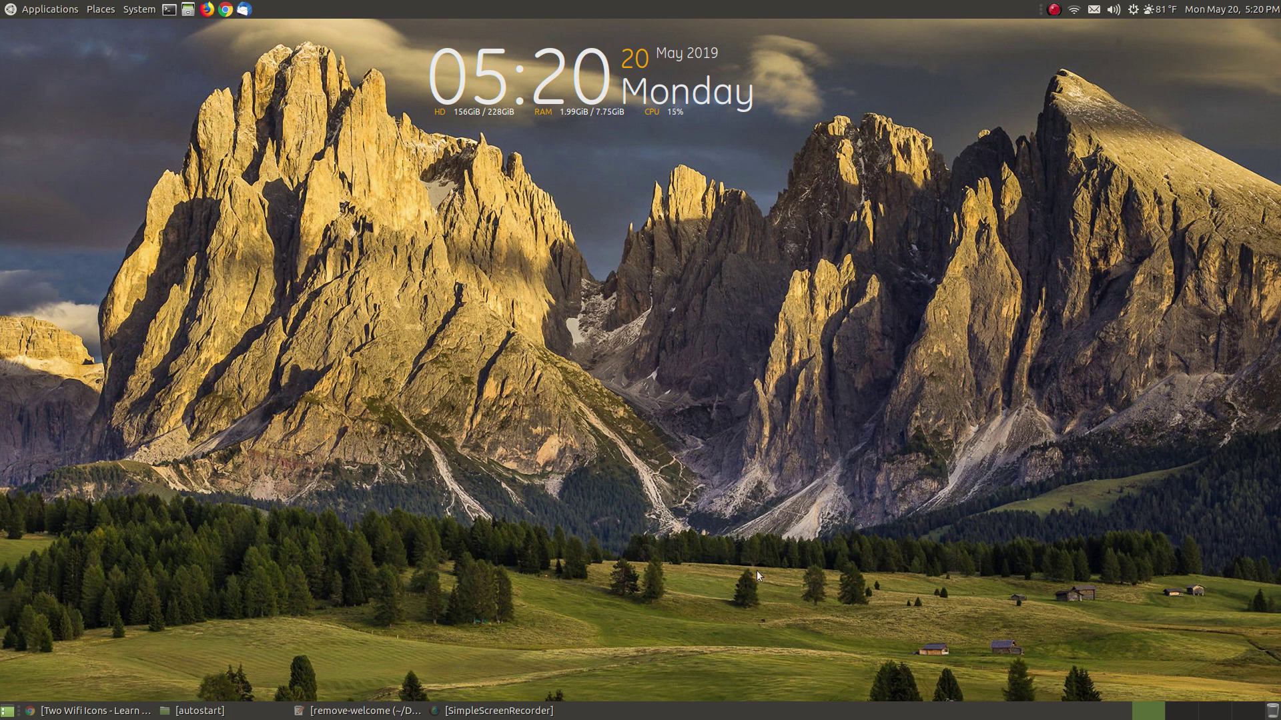
Switch to Chrome, look through the web page on fixing two wifi icons in the system tray, and minimize the browser.
{"action": "left_click", "coordinate": [46, 711]}
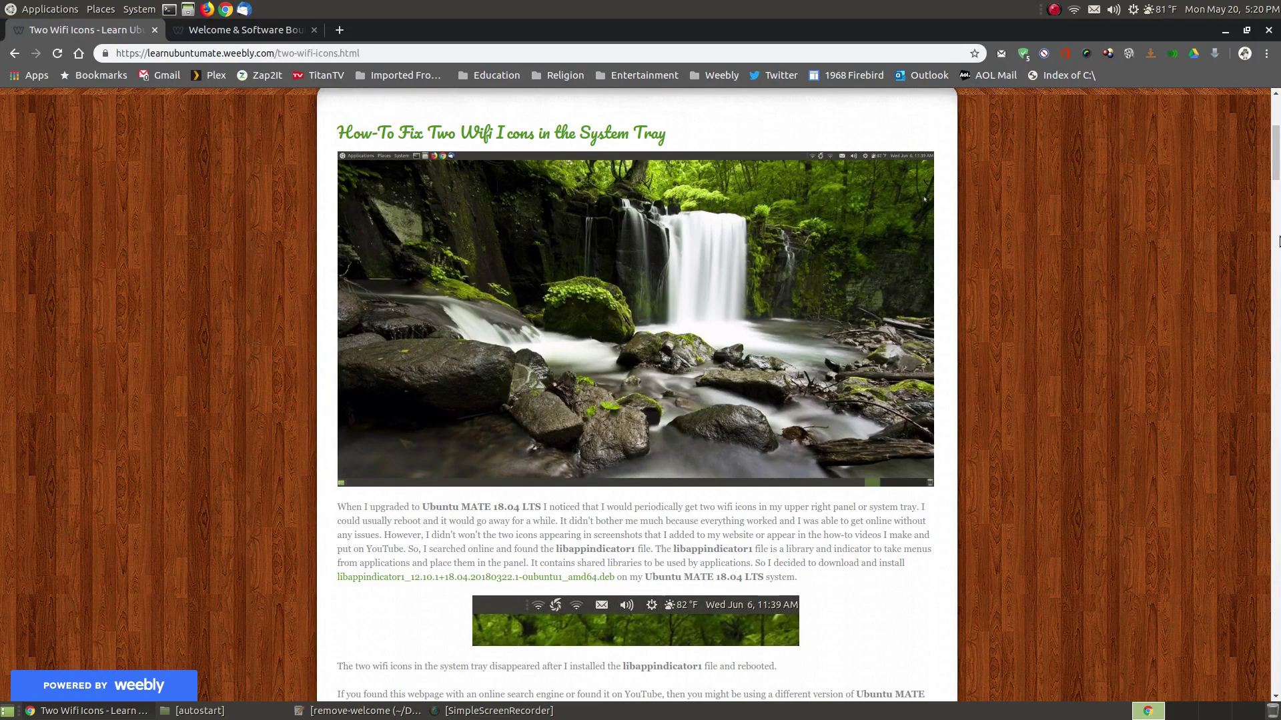
{"action": "mouse_move", "coordinate": [1276, 166]}
{"action": "left_mouse_down"}
{"action": "mouse_move", "coordinate": [1276, 224]}
{"action": "mouse_move", "coordinate": [1275, 178]}
{"action": "left_mouse_up"}
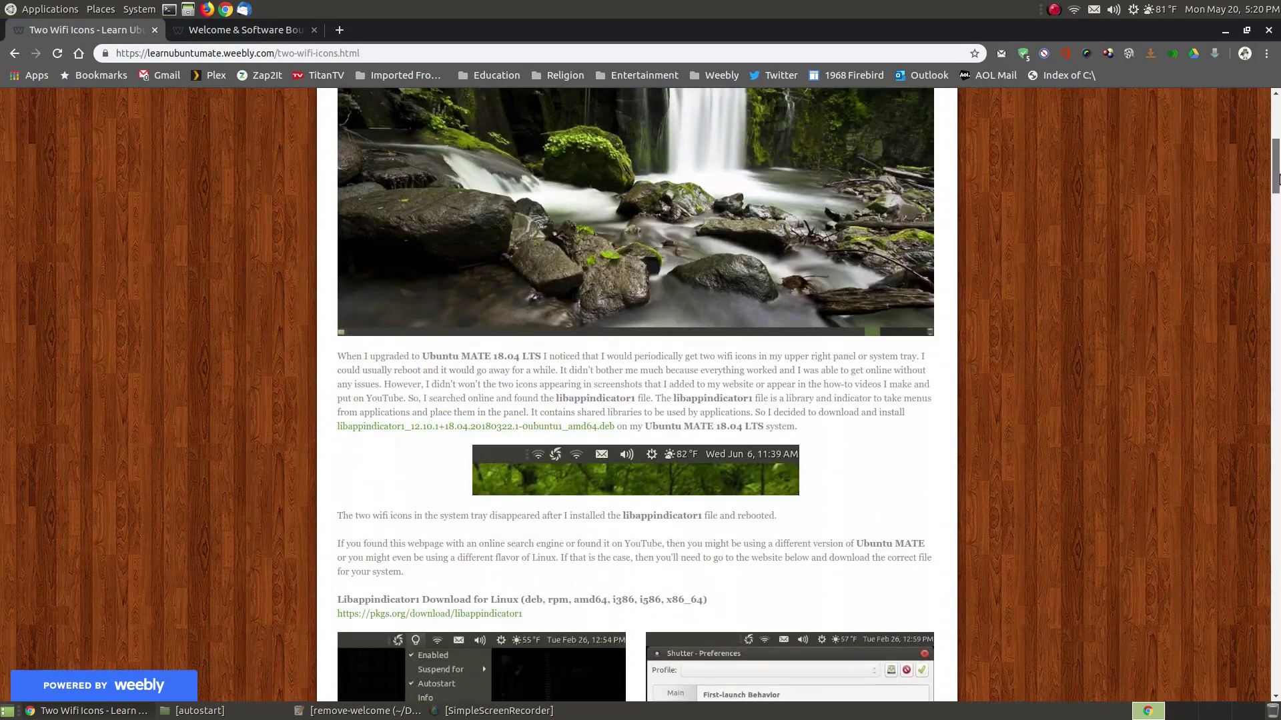
{"action": "left_click", "coordinate": [1224, 30]}
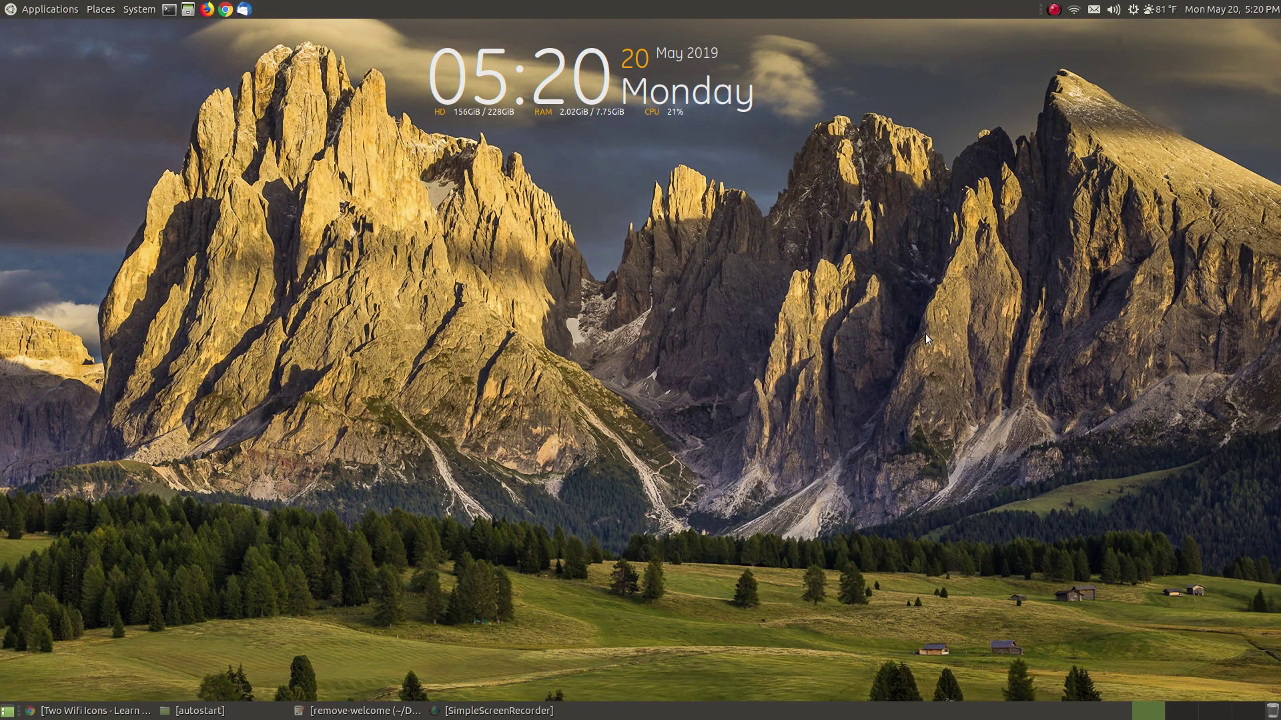